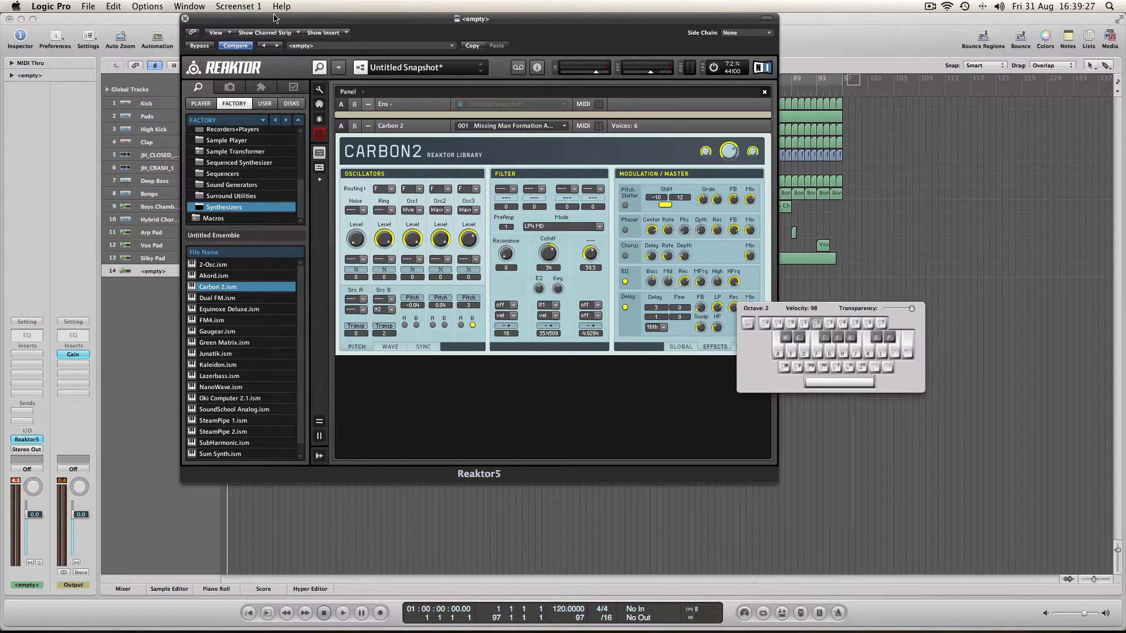
- Rearrange the Reaktor window and the musical typing keyboard so that they no longer overlap
{"action": "left_click_drag", "start_coordinate": [272, 18], "coordinate": [160, 15]}
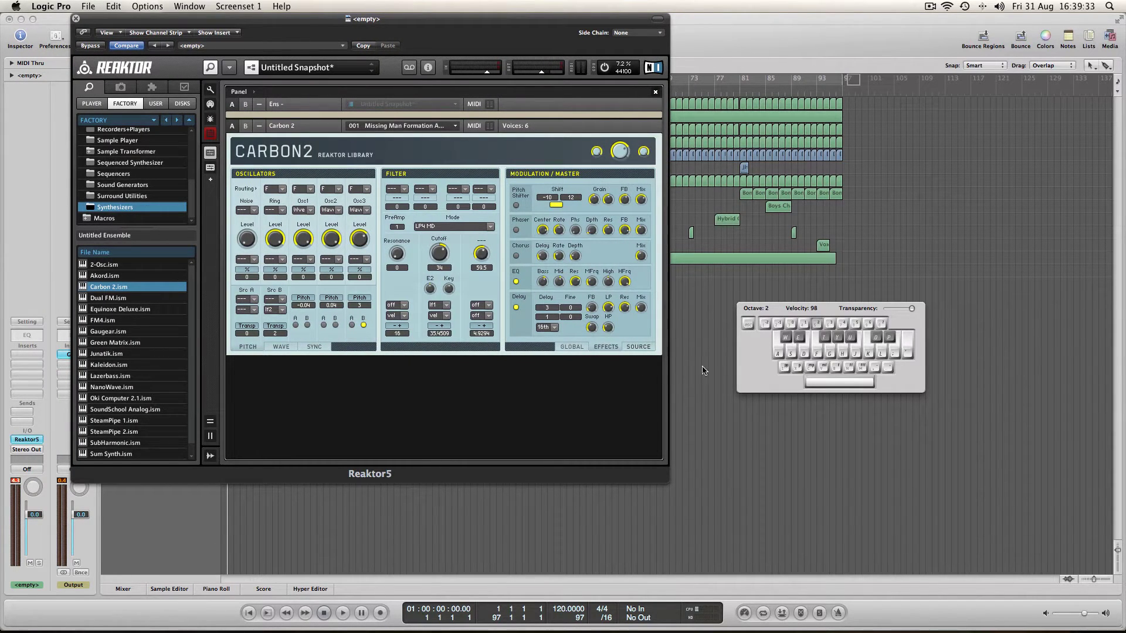
{"action": "left_click_drag", "start_coordinate": [785, 309], "coordinate": [907, 380]}
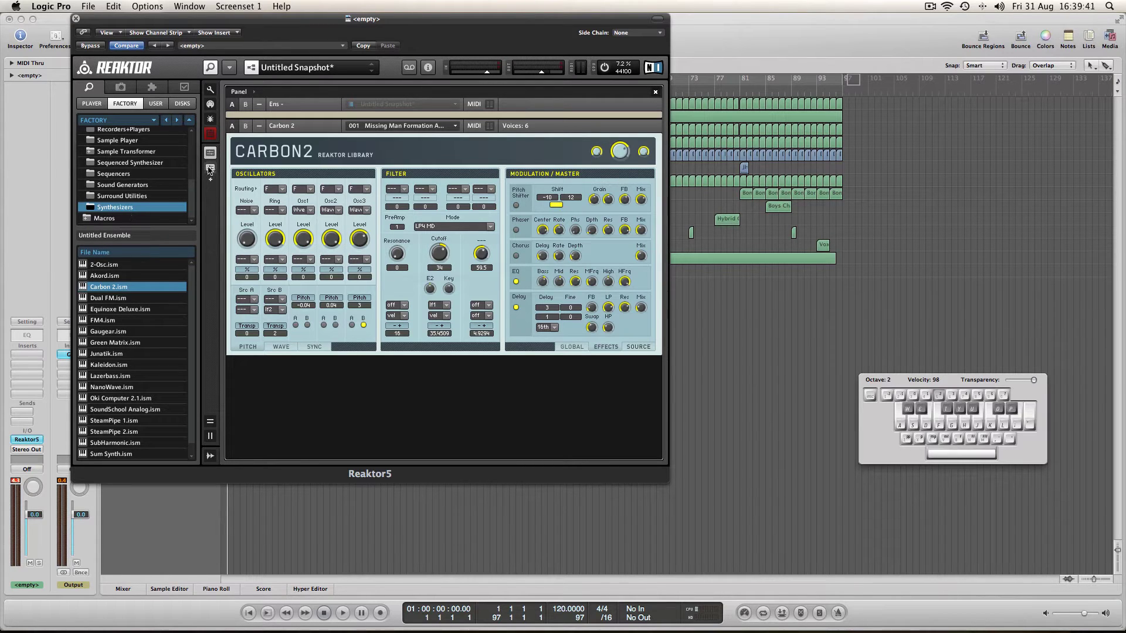
{"action": "left_click_drag", "start_coordinate": [192, 294], "coordinate": [198, 261]}
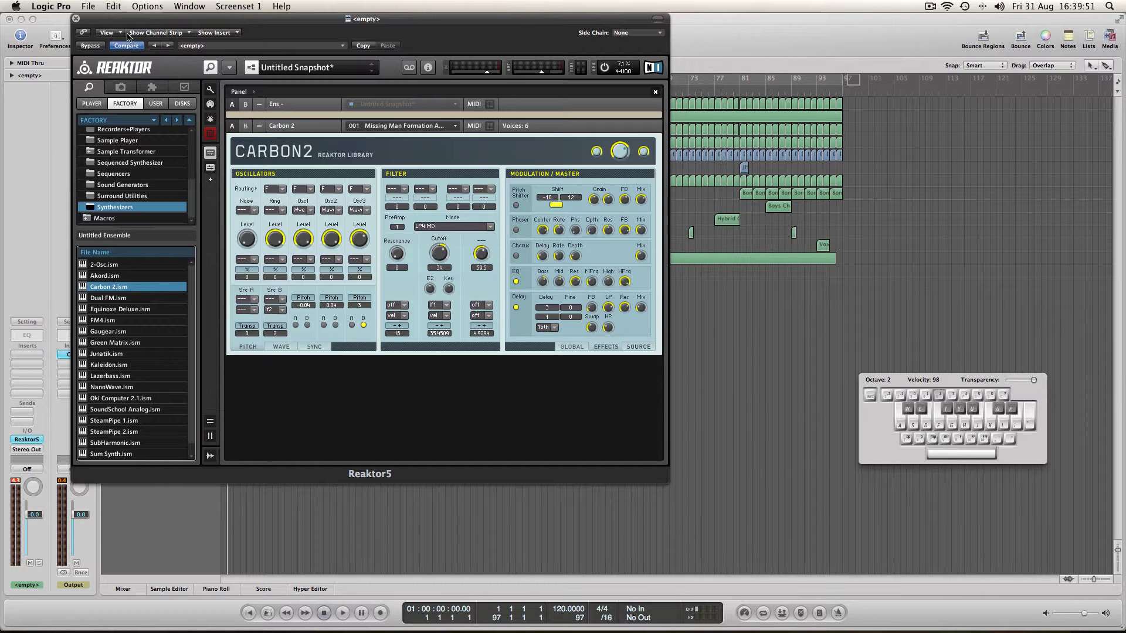
{"action": "left_click_drag", "start_coordinate": [102, 22], "coordinate": [31, 5]}
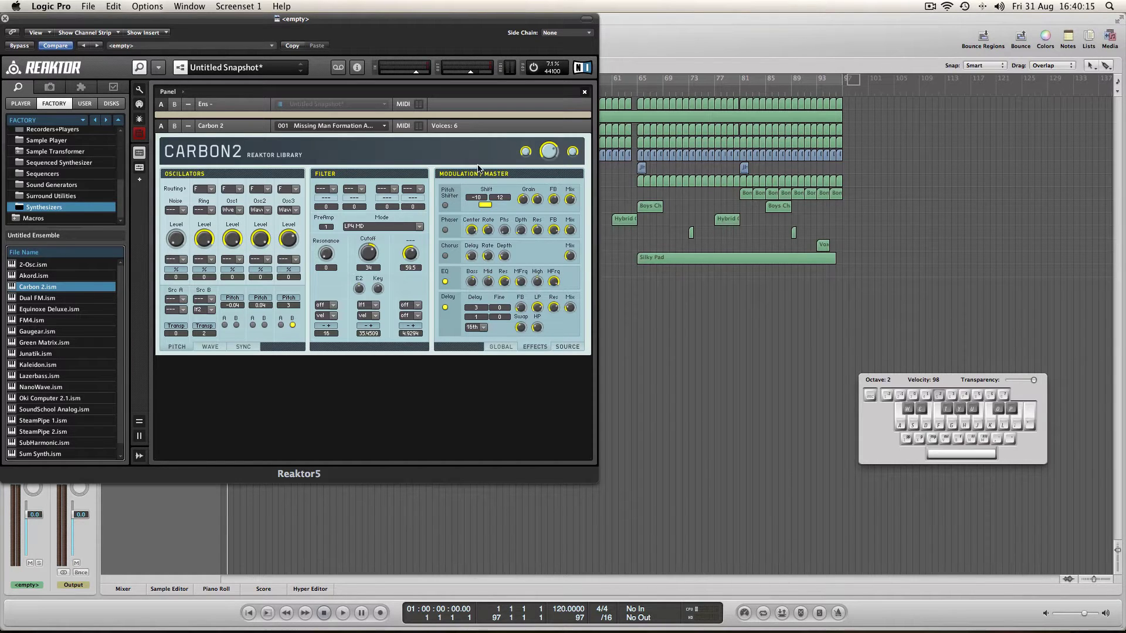
- Play a few test notes on Carbon 2 and load its snapshot 11, Underwater additiva
{"action": "key", "text": "a"}
{"action": "key", "text": "f"}
{"action": "key", "text": "s"}
{"action": "key", "text": "a"}
{"action": "left_click", "coordinate": [332, 126]}
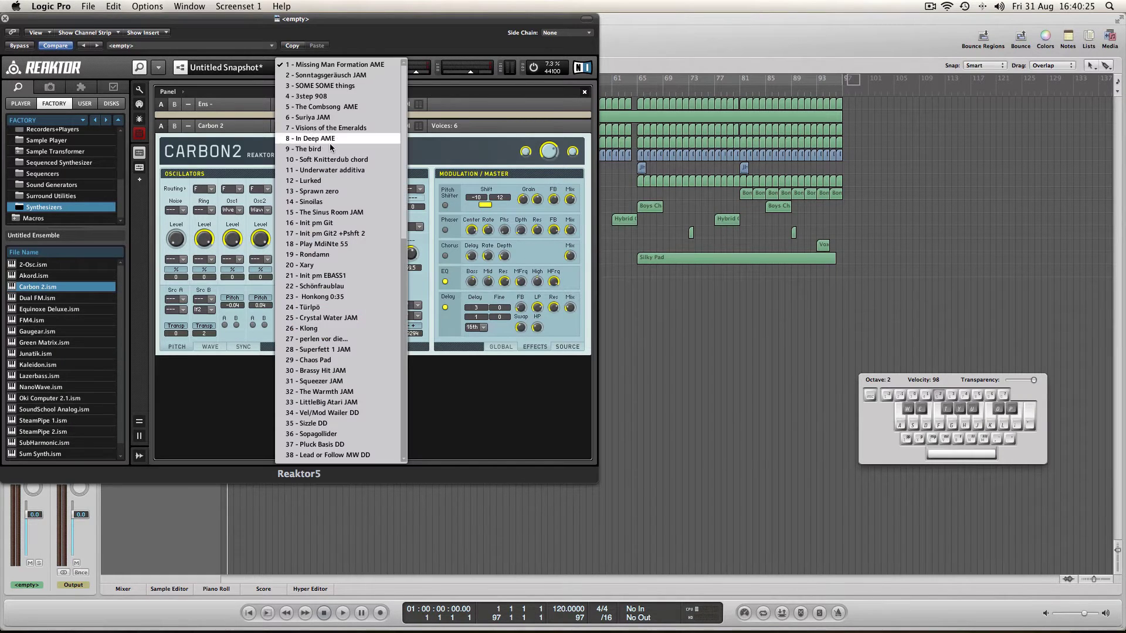
{"action": "left_click", "coordinate": [345, 170]}
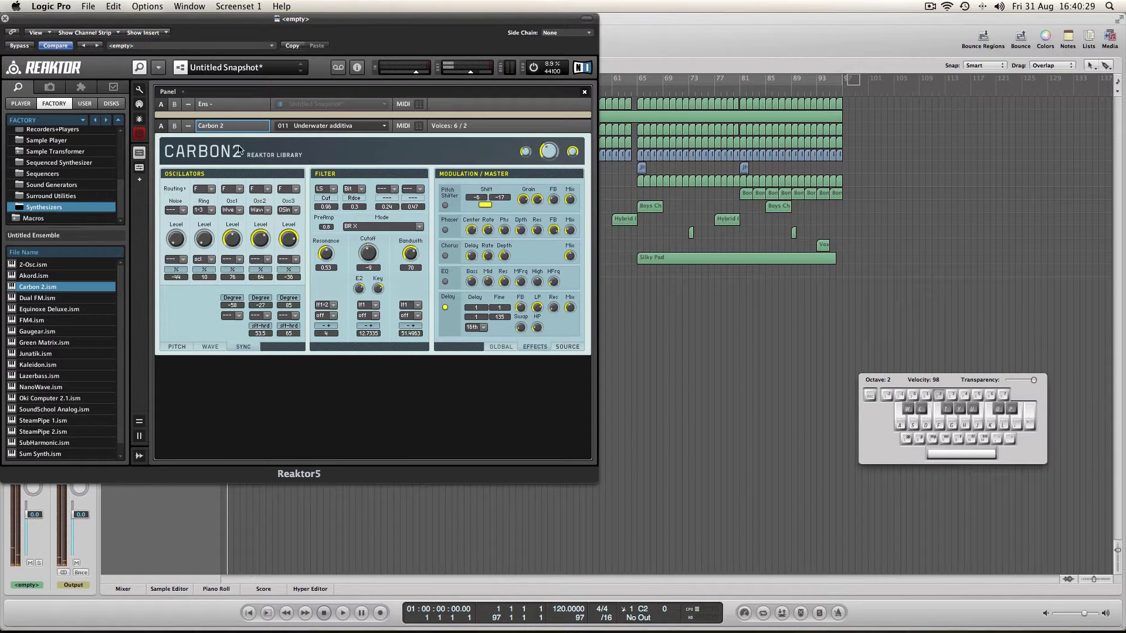
- Delete the Carbon 2 instrument from the ensemble and close the Reaktor window
{"action": "right_click", "coordinate": [215, 127]}
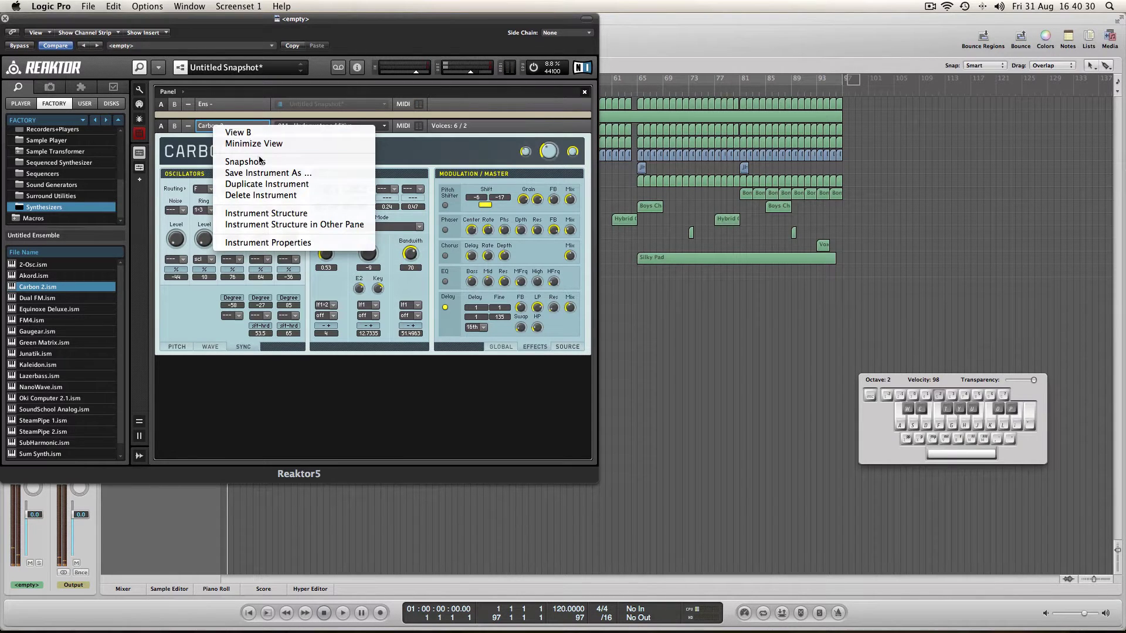
{"action": "left_click", "coordinate": [268, 195]}
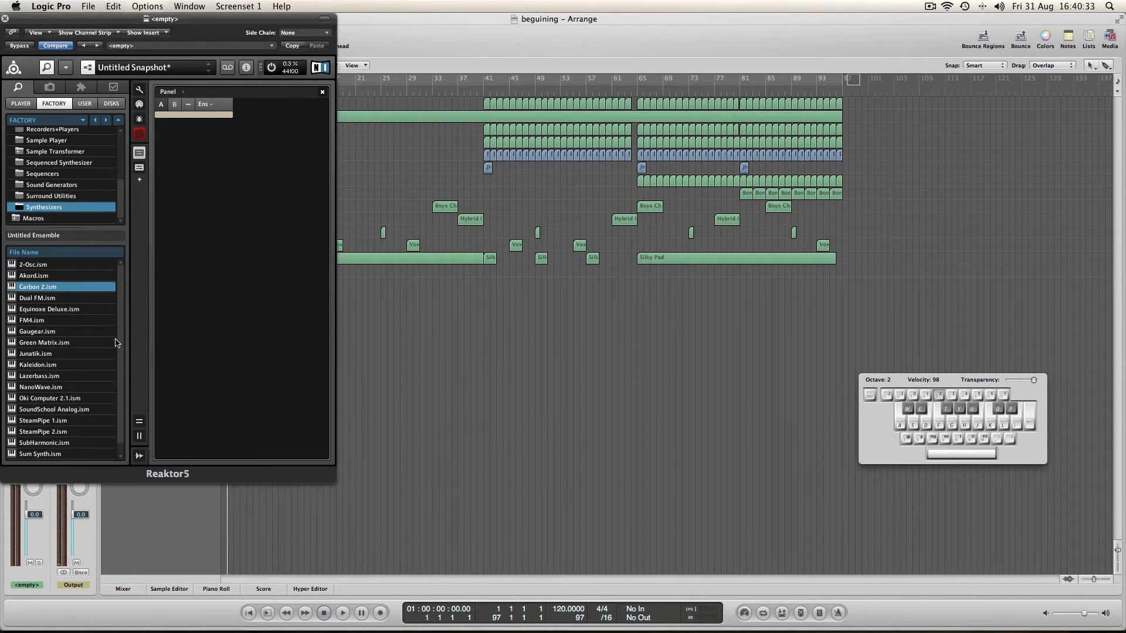
{"action": "scroll", "coordinate": [125, 314], "scroll_direction": "down", "scroll_amount": 1}
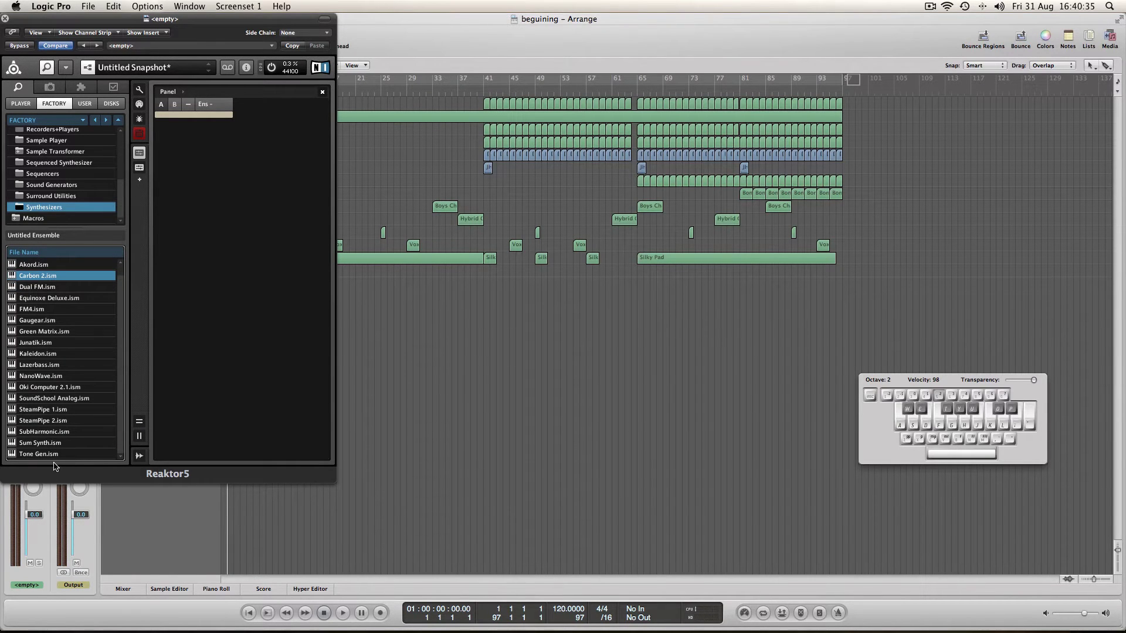
{"action": "left_click", "coordinate": [4, 19]}
- Open Reaktor on the Silky Pad track, examine its Green Matrix instrument and the factory synthesizer list, and close it
{"action": "left_click", "coordinate": [158, 259]}
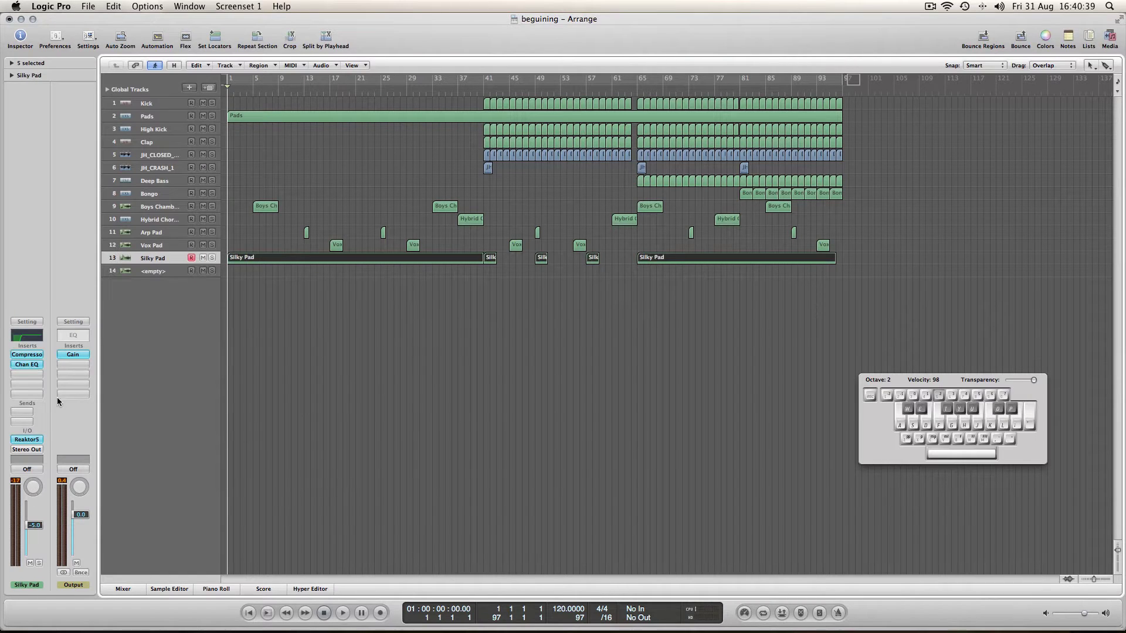
{"action": "left_click", "coordinate": [35, 440]}
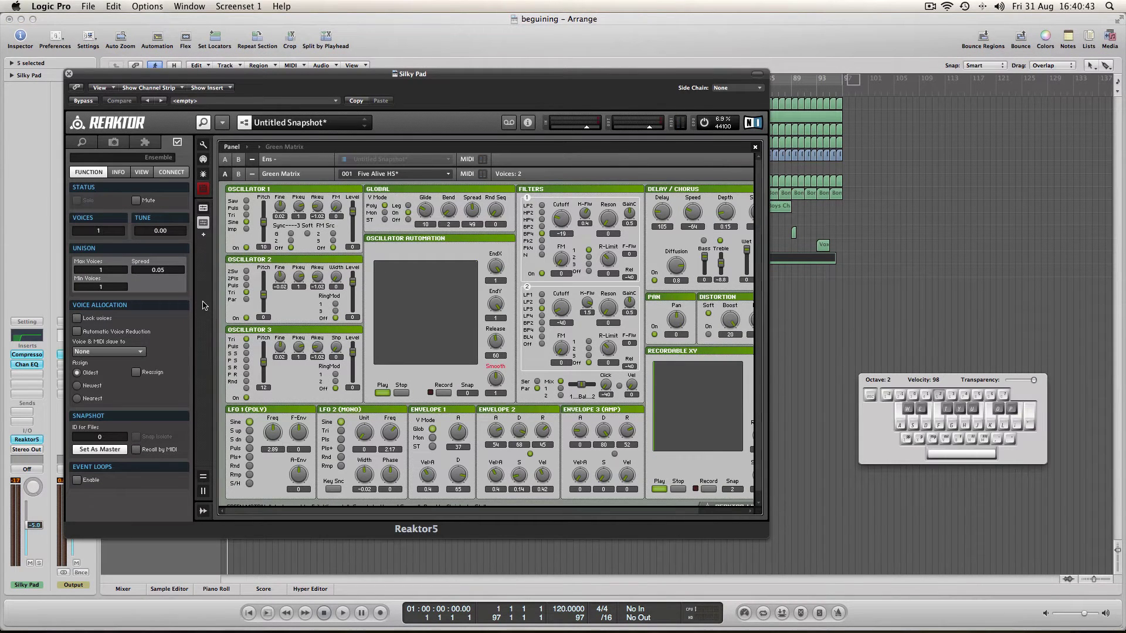
{"action": "left_click", "coordinate": [285, 175]}
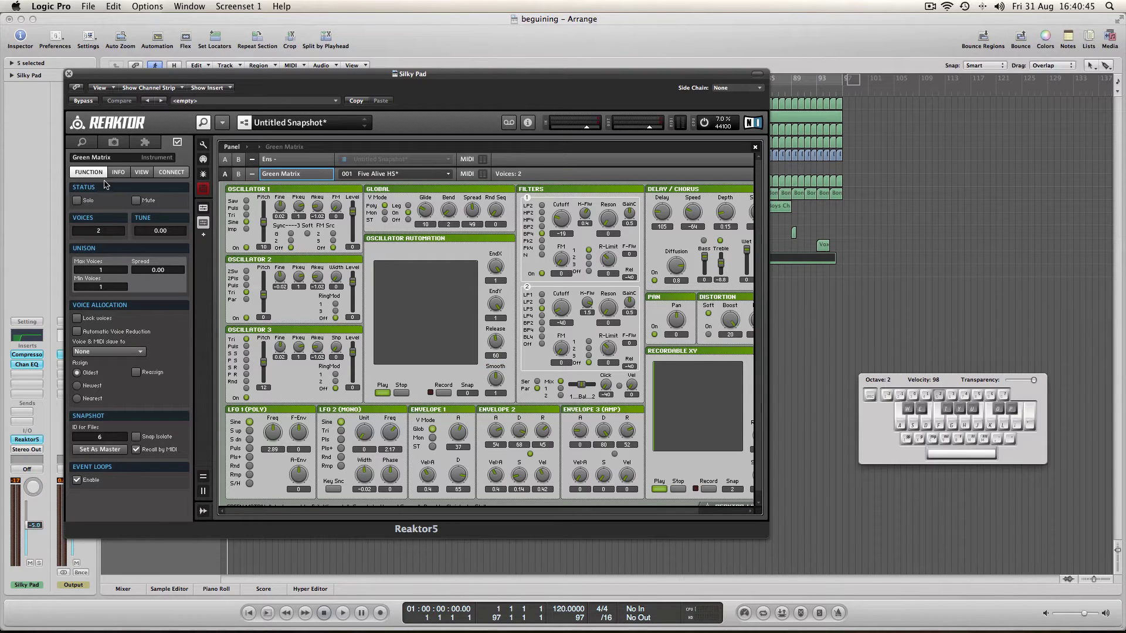
{"action": "left_click", "coordinate": [81, 142]}
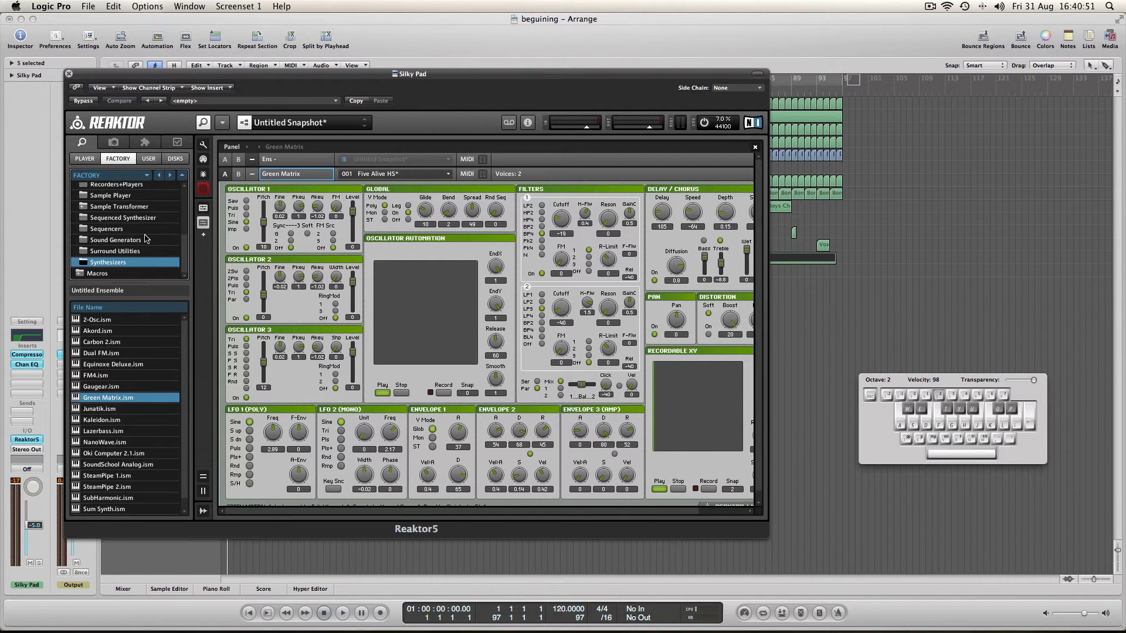
{"action": "left_click", "coordinate": [69, 74]}
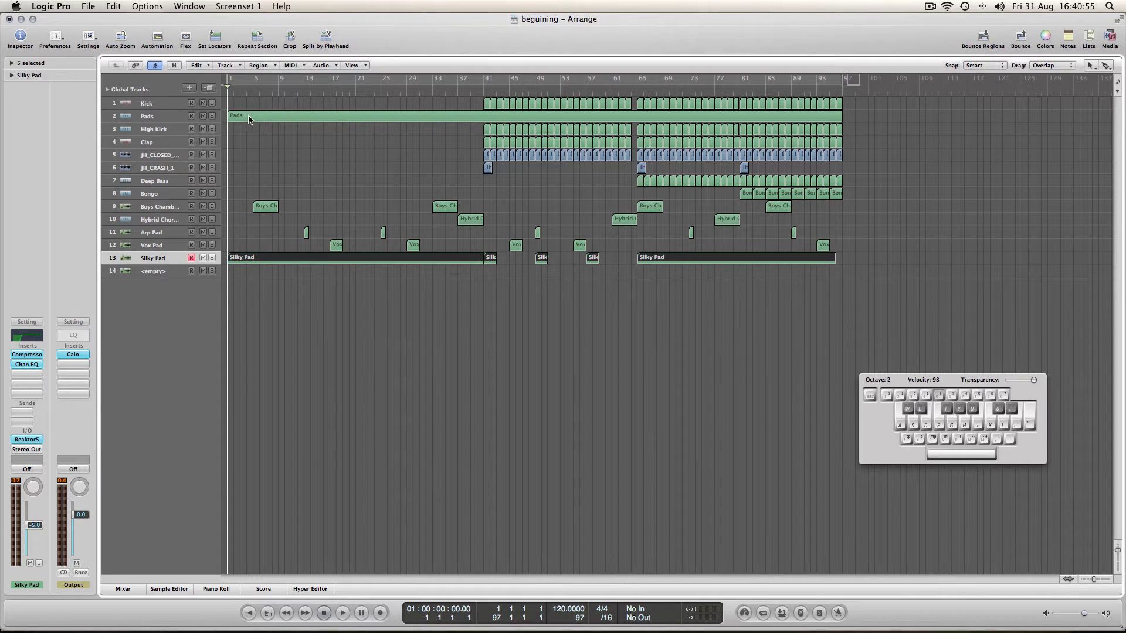
- Play the song from the start, briefly soloing the Silky Pad track, and return the playhead to bar 1
{"action": "left_click", "coordinate": [434, 446]}
{"action": "key", "text": "space"}
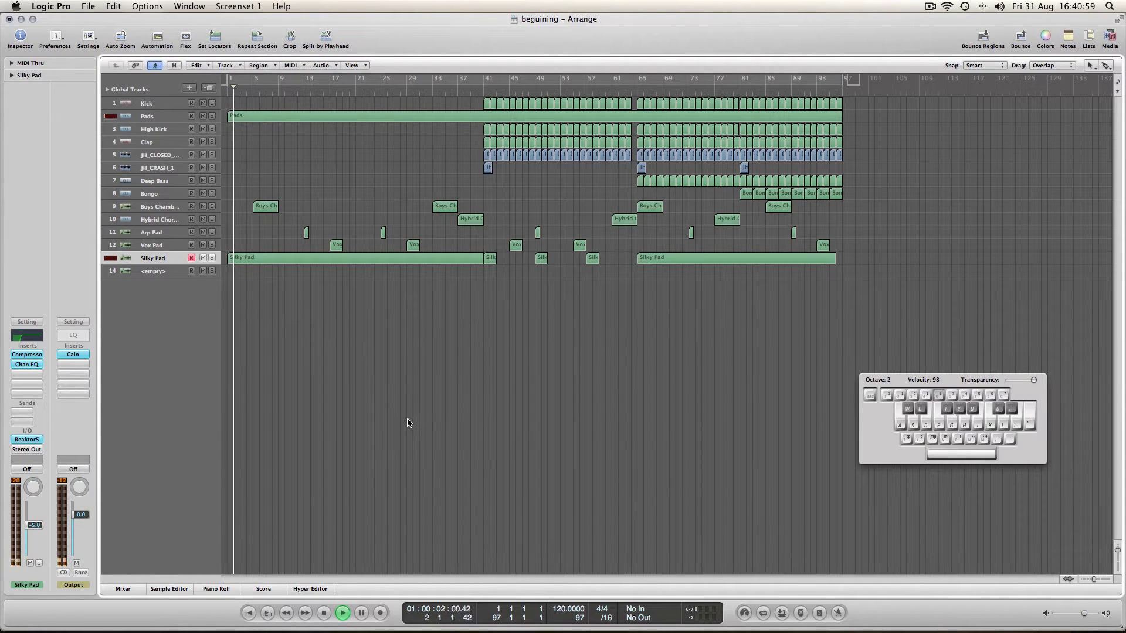
{"action": "left_click", "coordinate": [213, 259]}
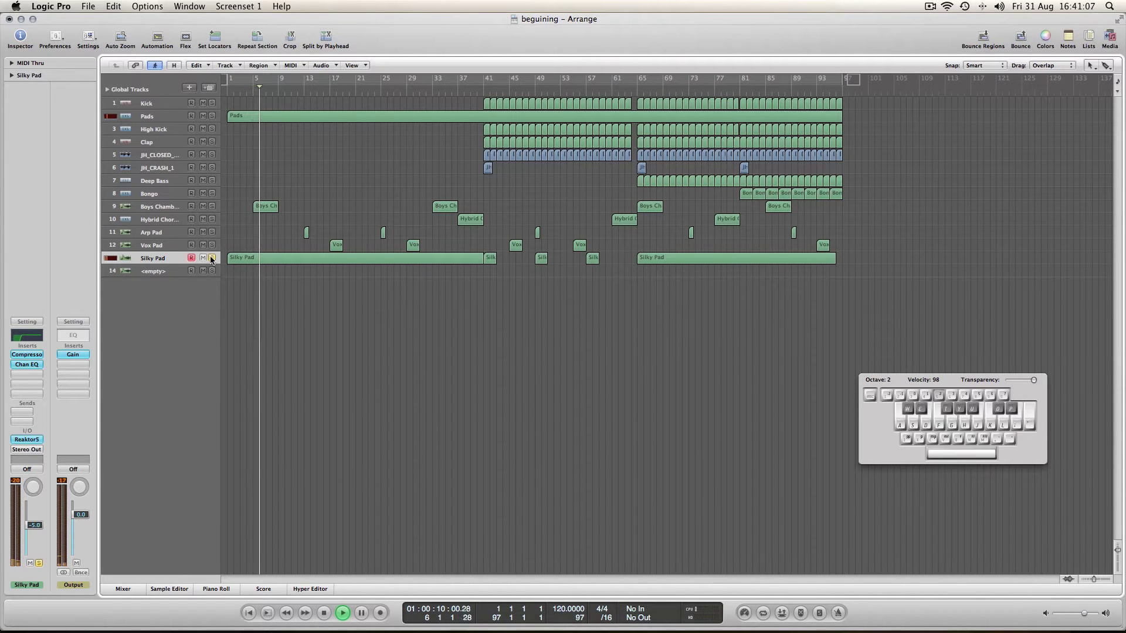
{"action": "left_click", "coordinate": [213, 258]}
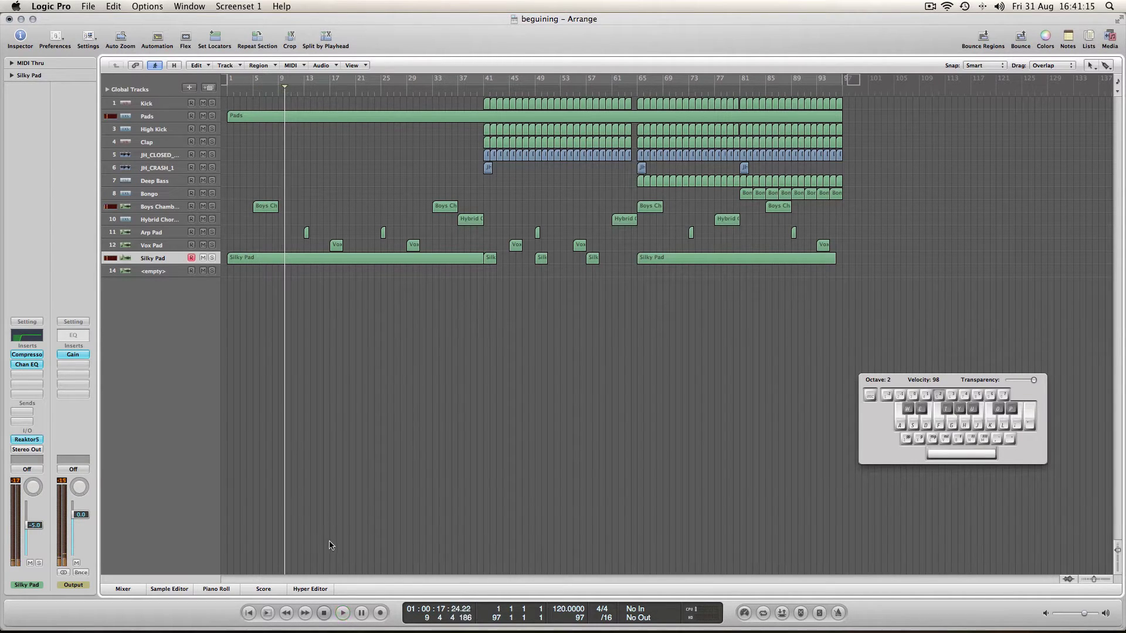
{"action": "key", "text": "space"}
{"action": "left_click", "coordinate": [328, 620]}
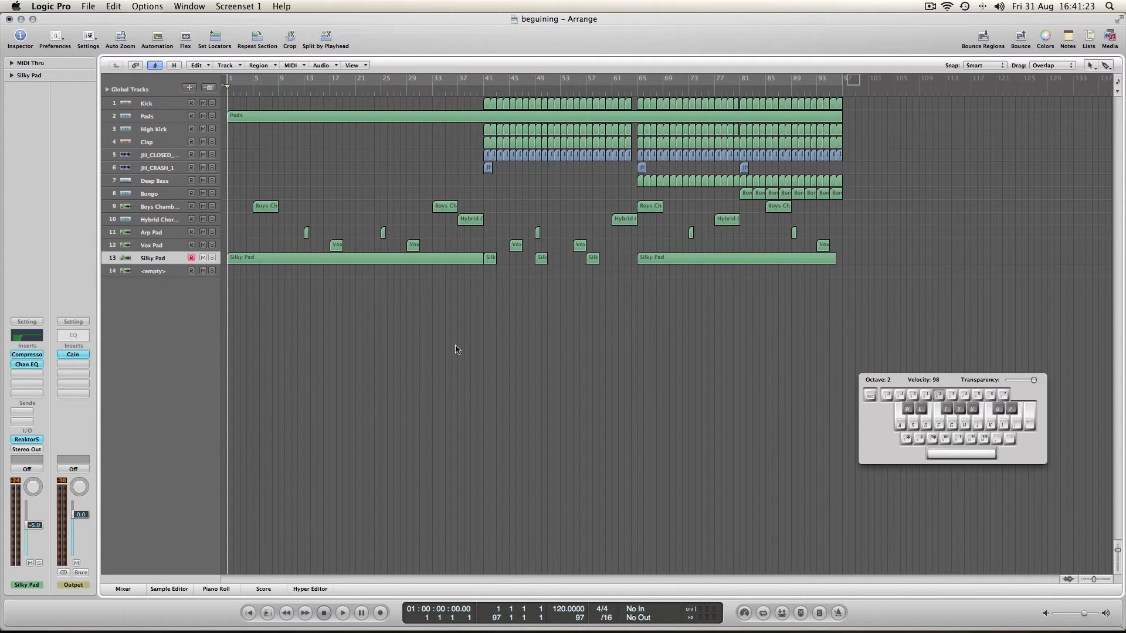
- Open Reaktor on the empty track 14 and load Akord.ism from the factory synthesizers into the ensemble
{"action": "left_click", "coordinate": [129, 271]}
{"action": "double_click", "coordinate": [32, 439]}
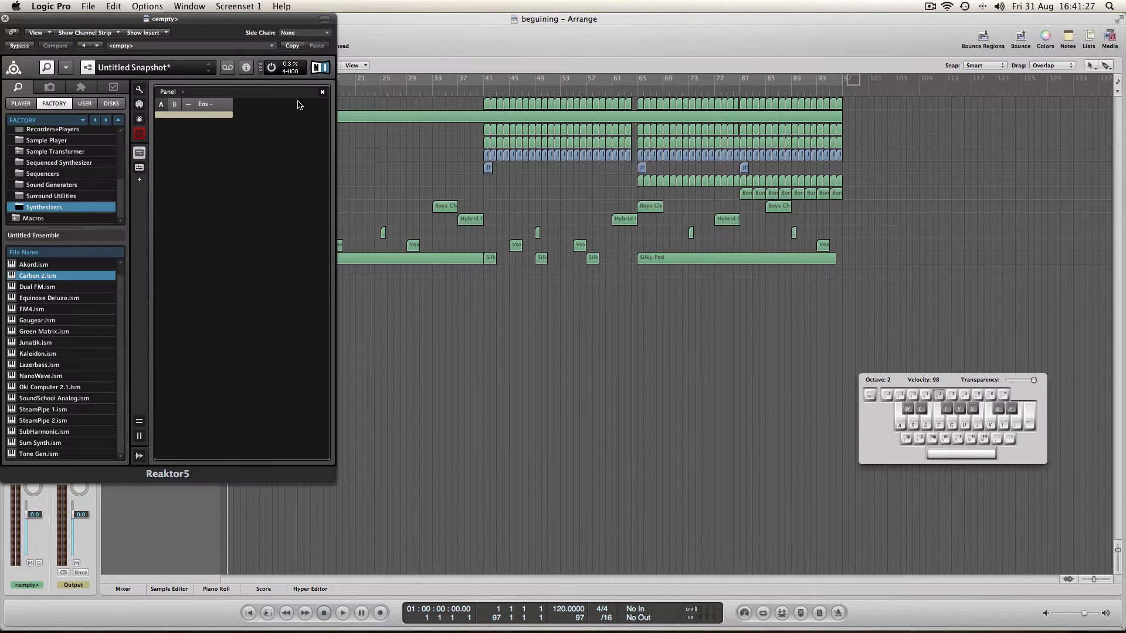
{"action": "left_click", "coordinate": [119, 303]}
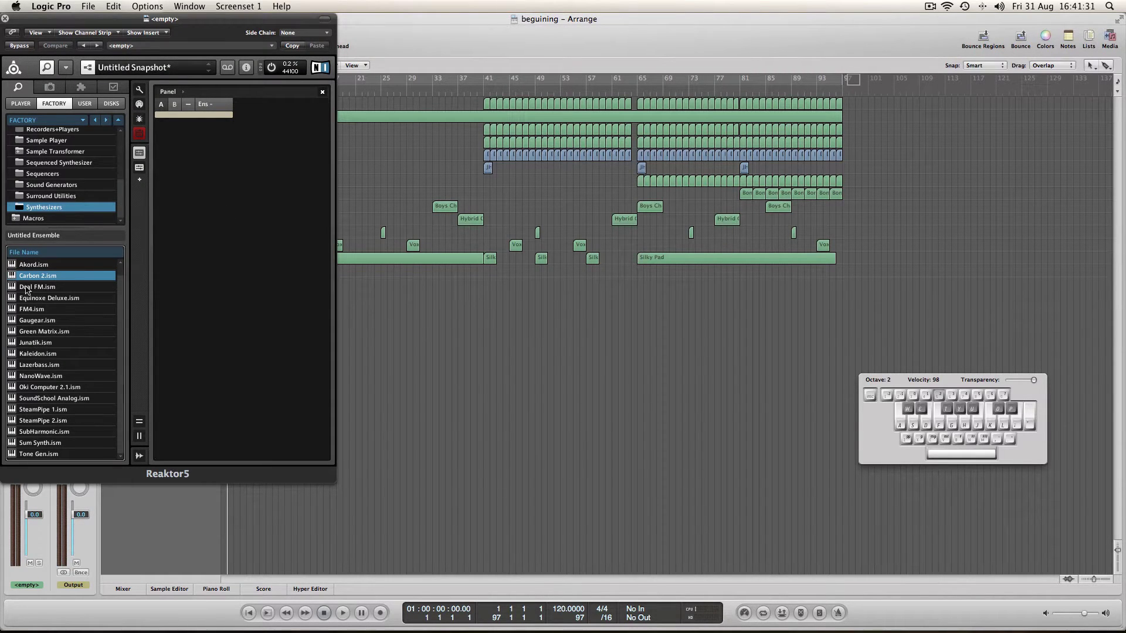
{"action": "left_click_drag", "start_coordinate": [35, 264], "coordinate": [258, 192]}
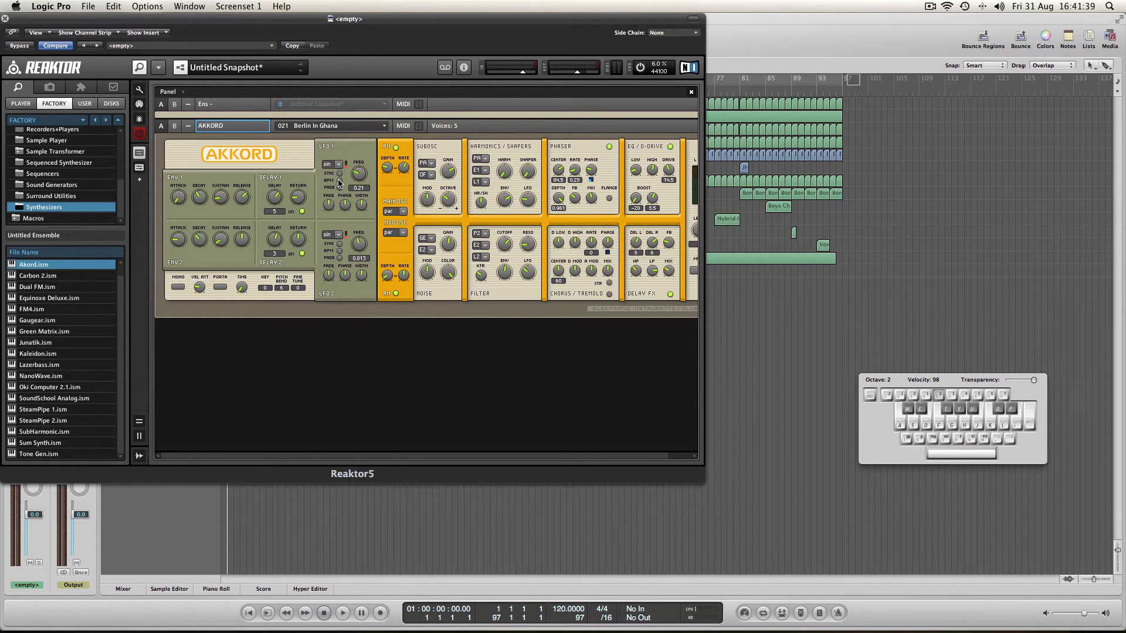
- Wire AKKORD's two outputs to Out 1 and Out 2 in the ensemble structure and return to the panel view
{"action": "double_click", "coordinate": [357, 368]}
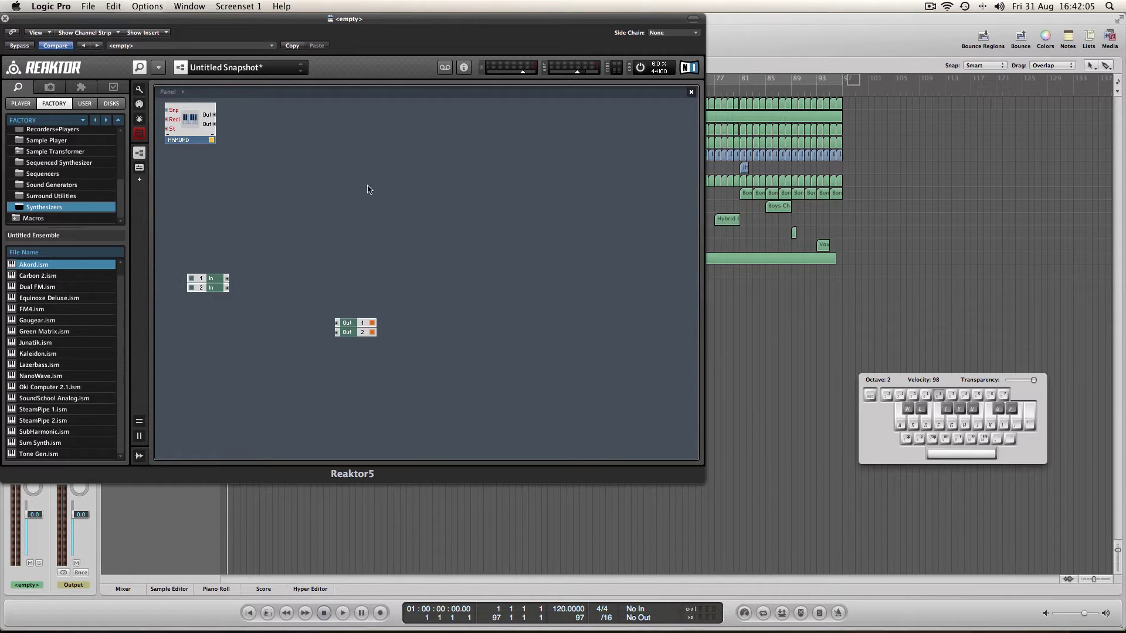
{"action": "double_click", "coordinate": [494, 218]}
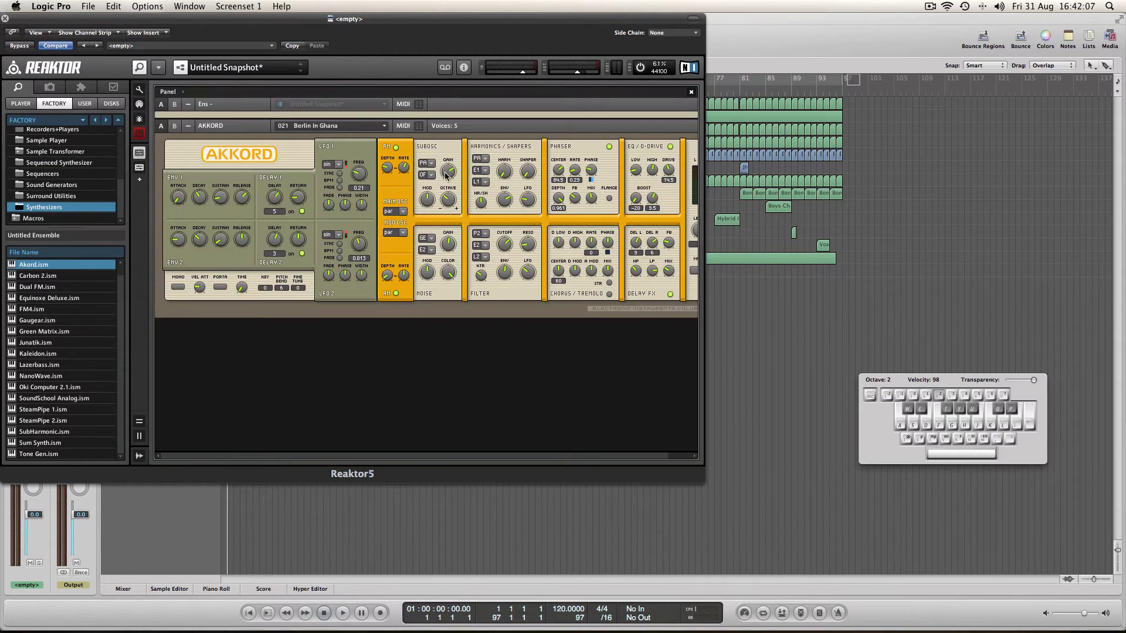
{"action": "double_click", "coordinate": [384, 404]}
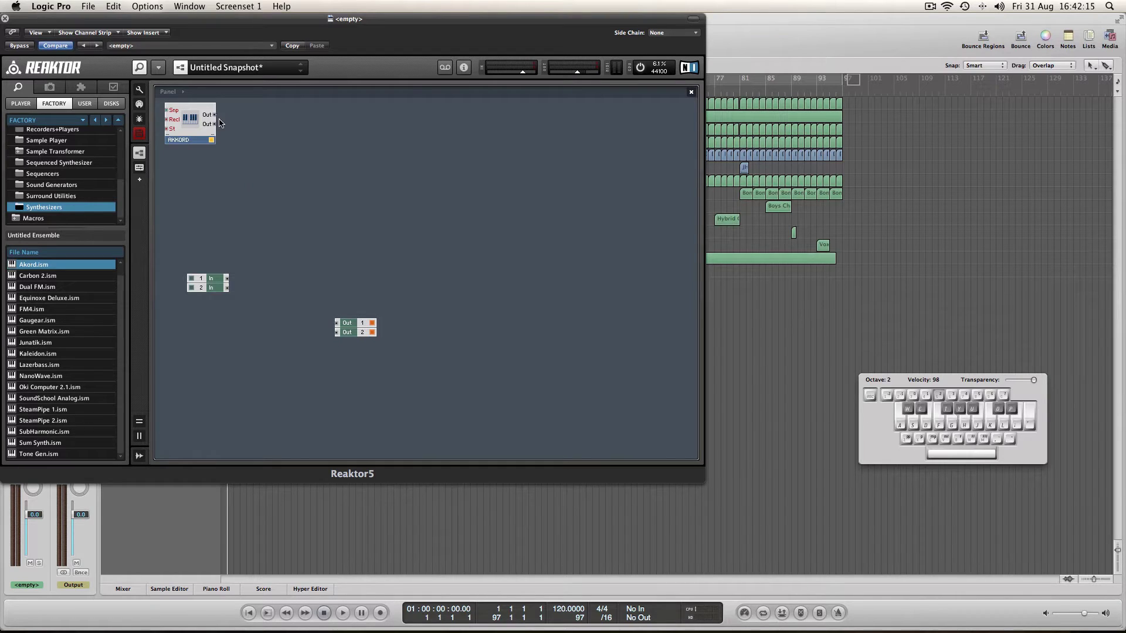
{"action": "left_click_drag", "start_coordinate": [214, 116], "coordinate": [337, 323]}
{"action": "left_click_drag", "start_coordinate": [215, 126], "coordinate": [337, 332]}
{"action": "double_click", "coordinate": [428, 253]}
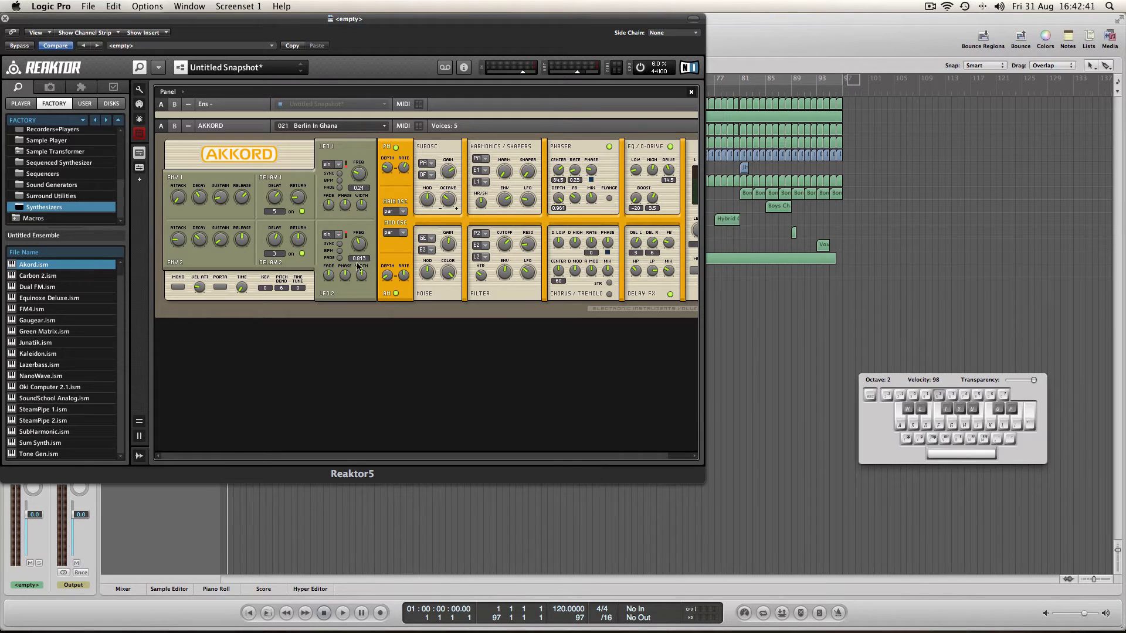
- Play test notes on AKKORD and load its snapshot 17, Floating Point
{"action": "key", "text": "a"}
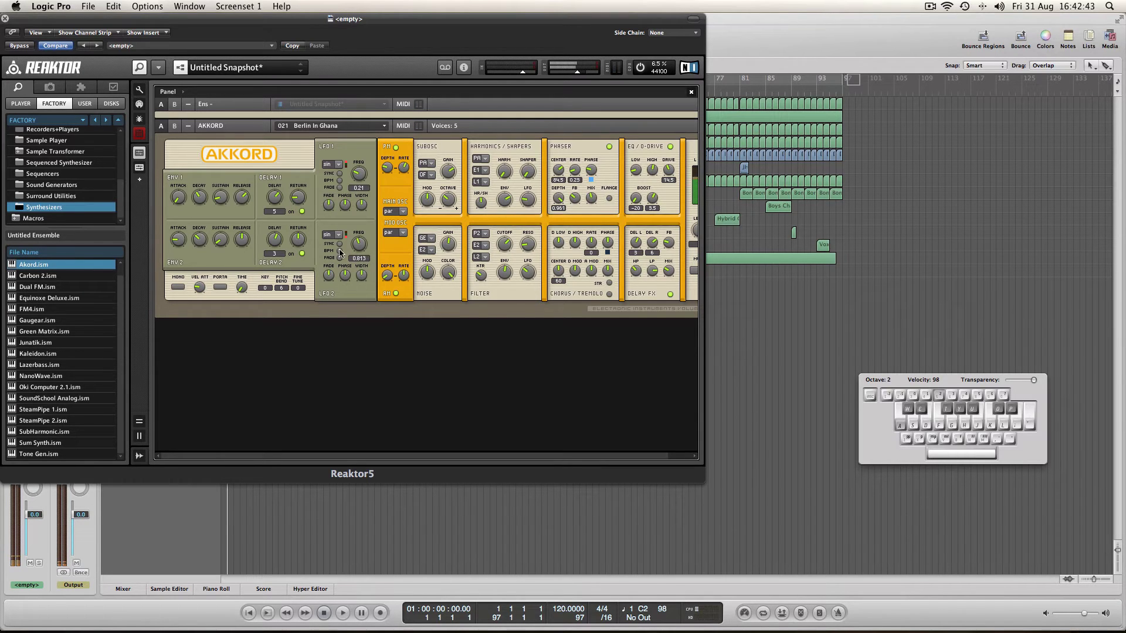
{"action": "key", "text": "d"}
{"action": "left_click", "coordinate": [316, 126]}
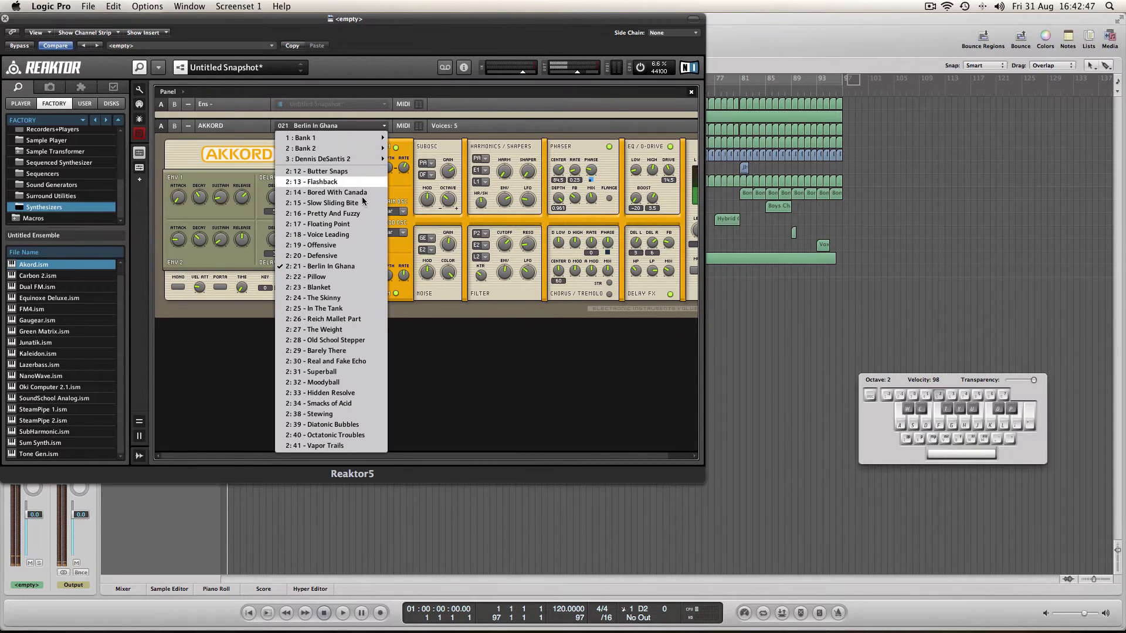
{"action": "left_click", "coordinate": [348, 224]}
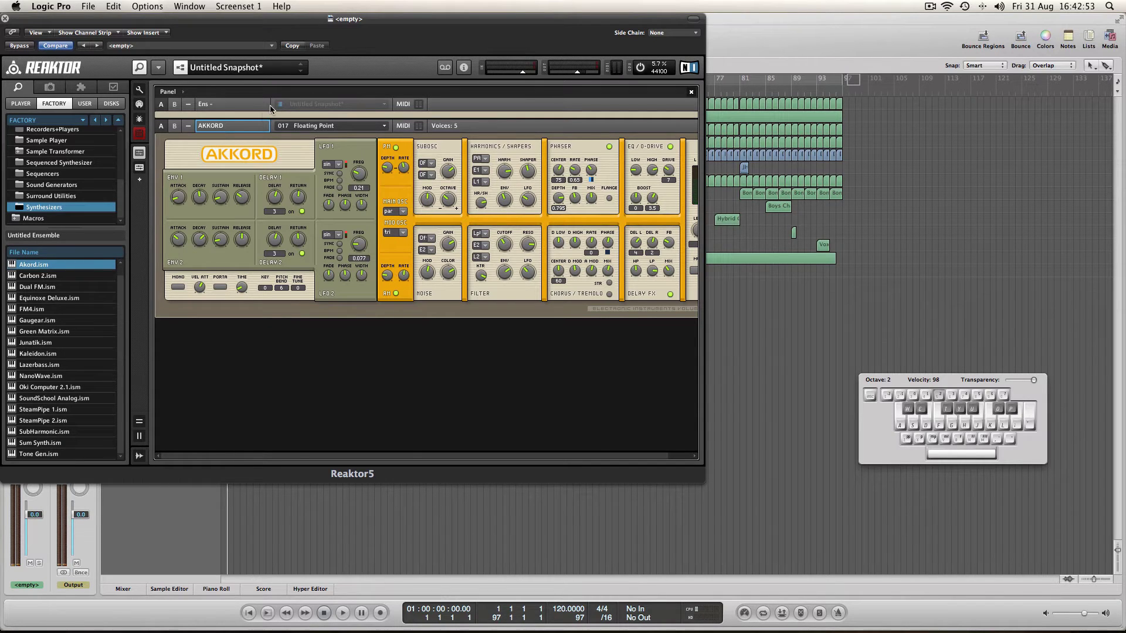
- Delete the AKKORD instrument and load Sum Synth.ism into the ensemble in its place
{"action": "right_click", "coordinate": [214, 125]}
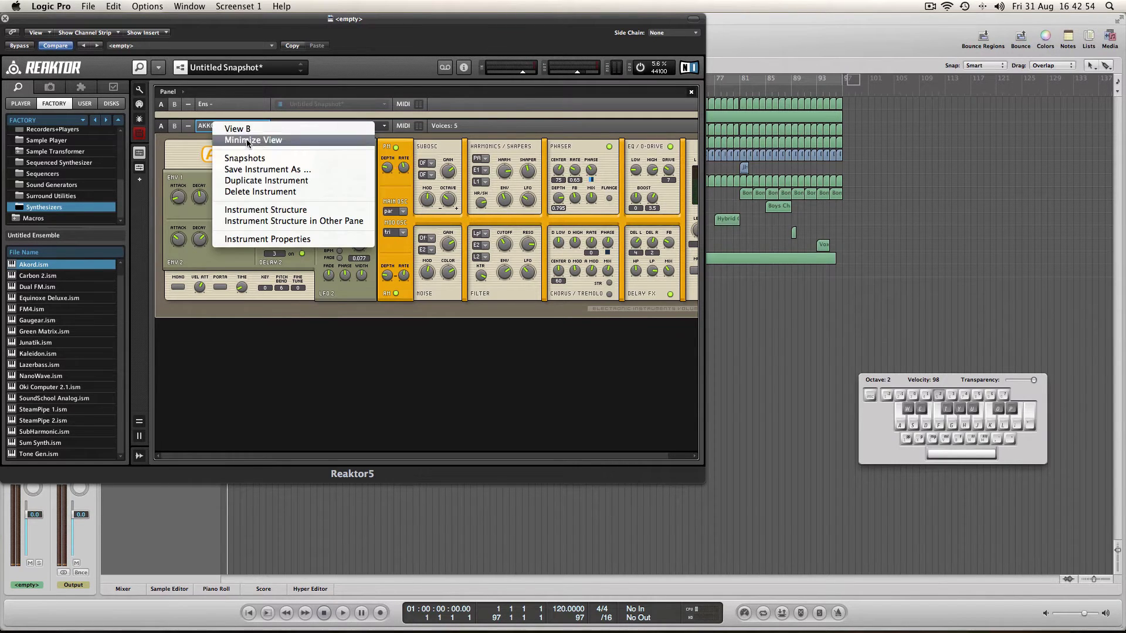
{"action": "left_click", "coordinate": [248, 191]}
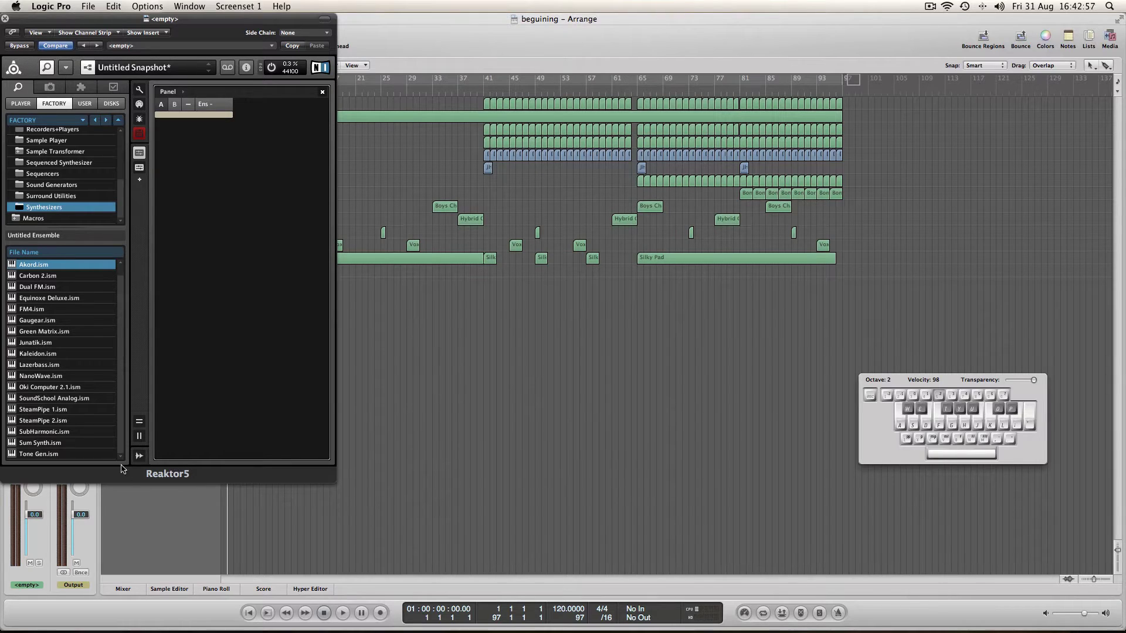
{"action": "left_click", "coordinate": [118, 331]}
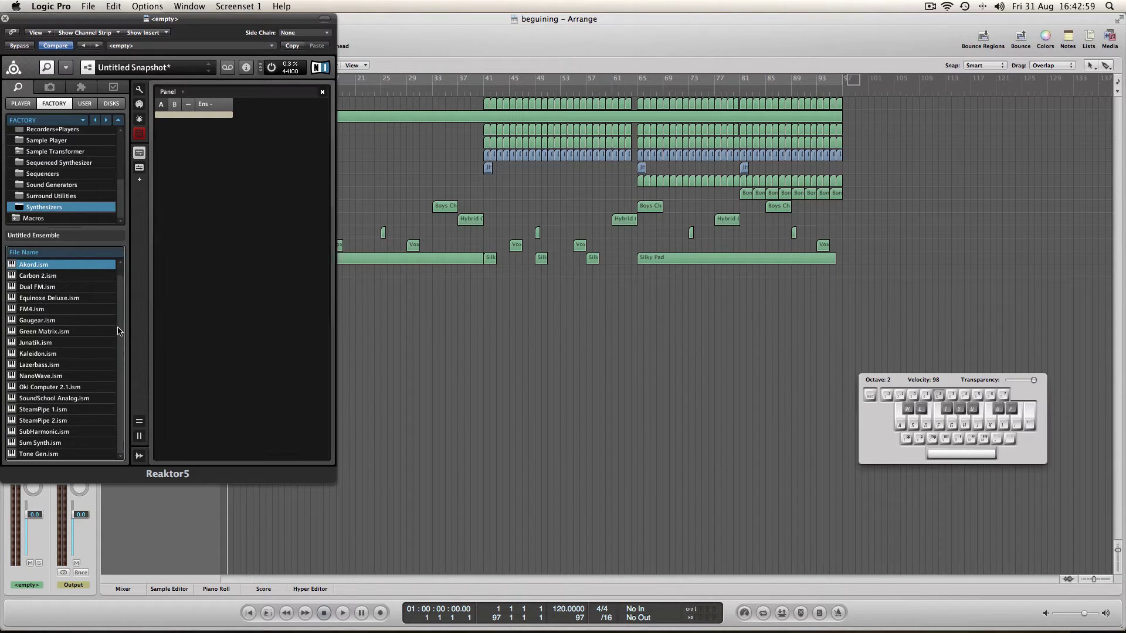
{"action": "double_click", "coordinate": [40, 444]}
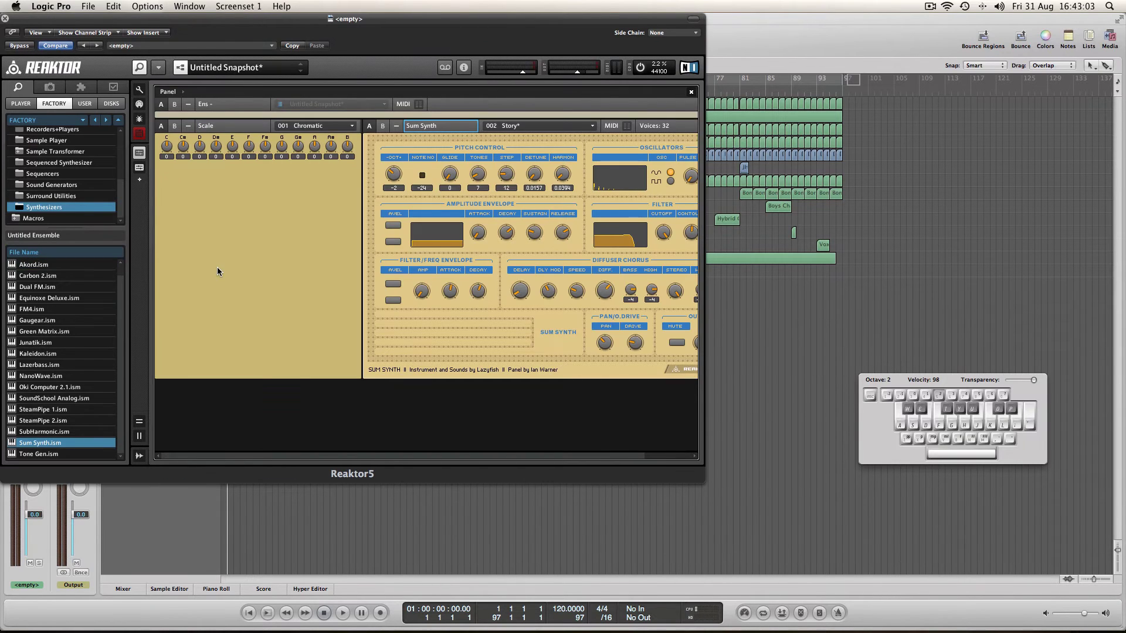
- Wire Sum Synth's two outputs to Out 1 and Out 2 in the ensemble structure and return to the panel view
{"action": "double_click", "coordinate": [290, 405]}
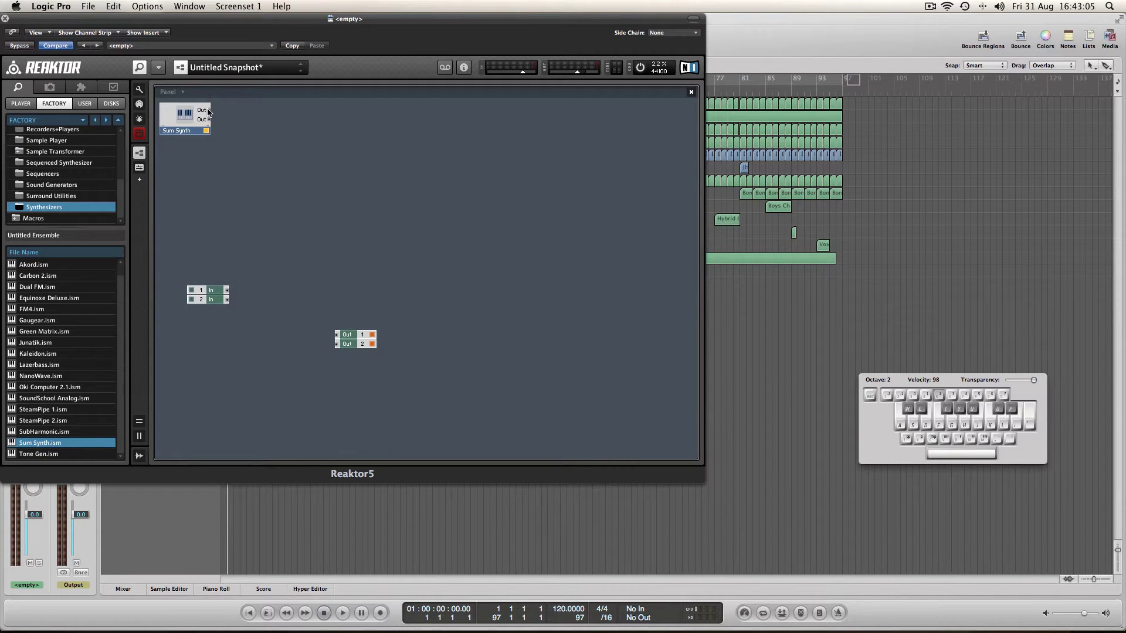
{"action": "left_click_drag", "start_coordinate": [208, 112], "coordinate": [337, 335]}
{"action": "left_click_drag", "start_coordinate": [209, 120], "coordinate": [337, 345]}
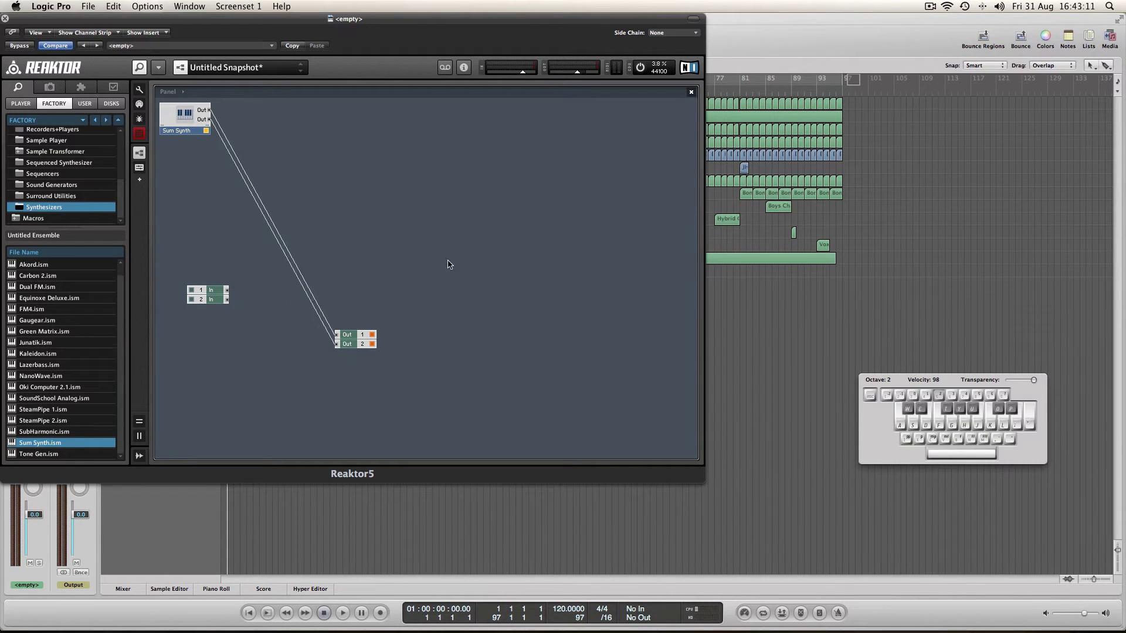
{"action": "double_click", "coordinate": [488, 231]}
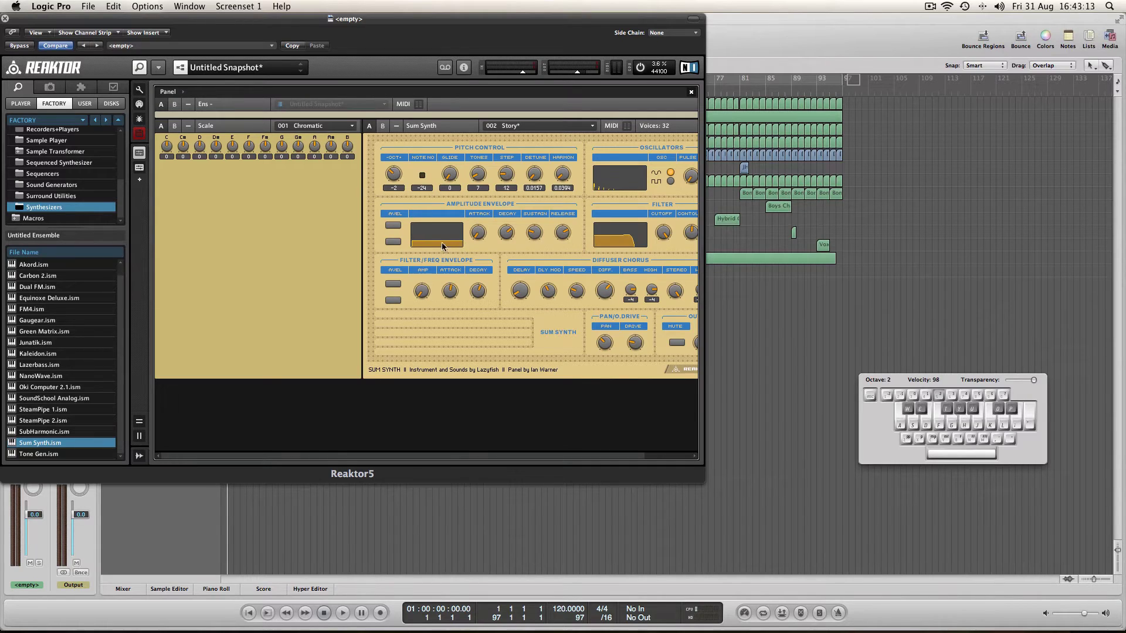
- Play test notes on Sum Synth's Story snapshot, load snapshot 4, Flanger, and play a note with it
{"action": "key", "text": "a"}
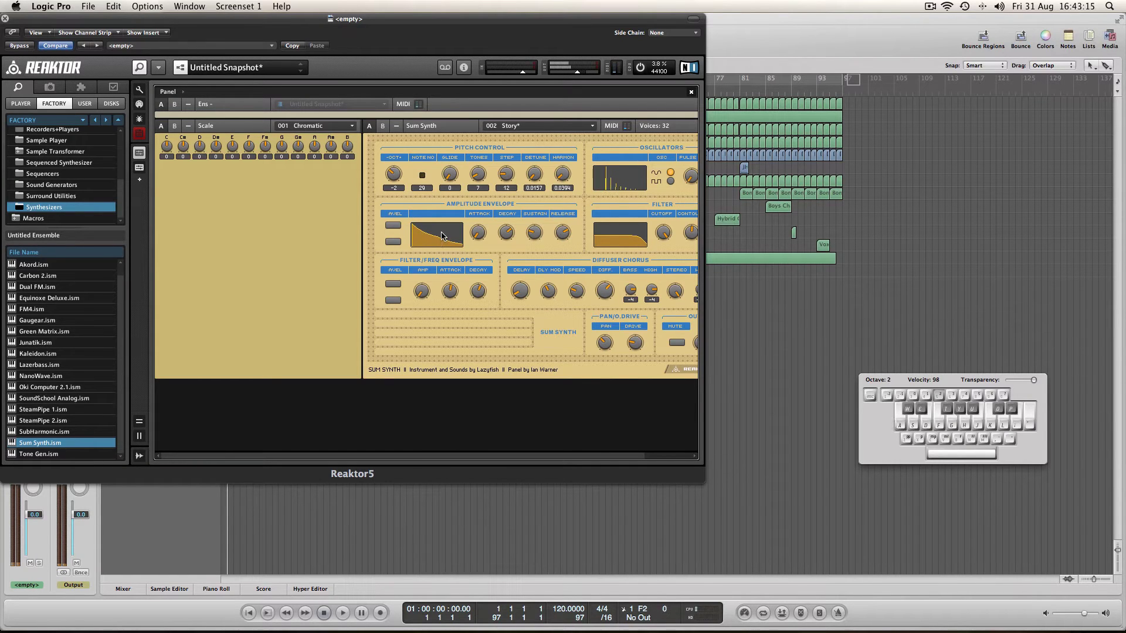
{"action": "key", "text": "d"}
{"action": "key", "text": "s"}
{"action": "key", "text": "a"}
{"action": "left_click", "coordinate": [518, 128]}
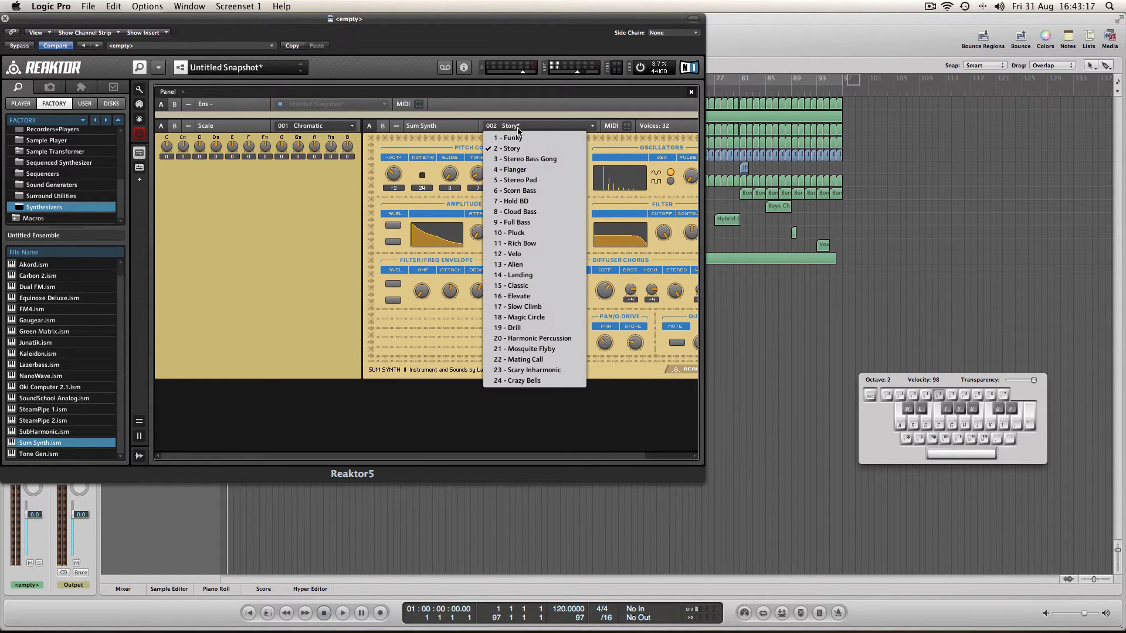
{"action": "left_click", "coordinate": [540, 169]}
{"action": "key", "text": "a"}
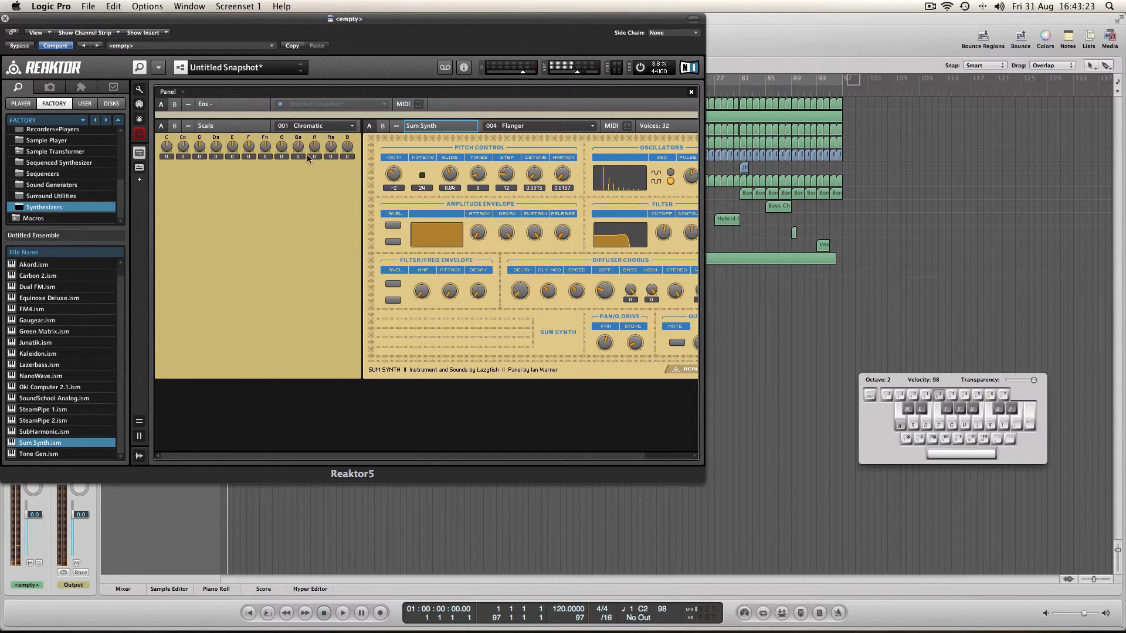
- Delete the Scale instrument from the ensemble and play a few notes on Sum Synth
{"action": "right_click", "coordinate": [203, 127]}
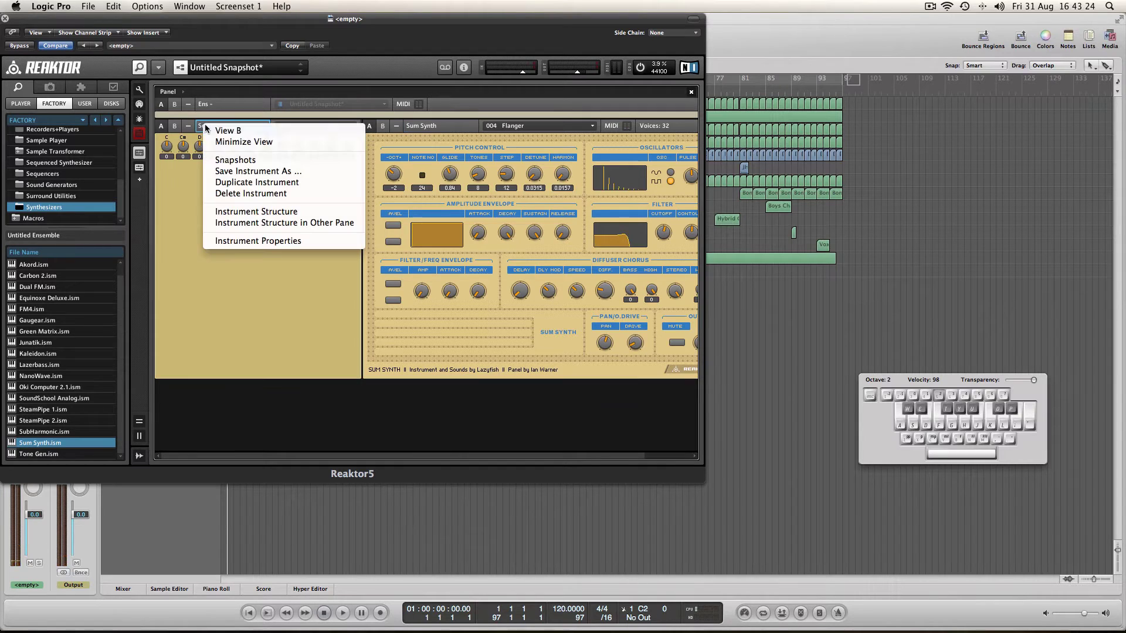
{"action": "left_click", "coordinate": [242, 193]}
{"action": "key", "text": "a"}
{"action": "key", "text": "d"}
{"action": "key", "text": "f"}
{"action": "key", "text": "d"}
{"action": "key", "text": "s"}
{"action": "key", "text": "a"}
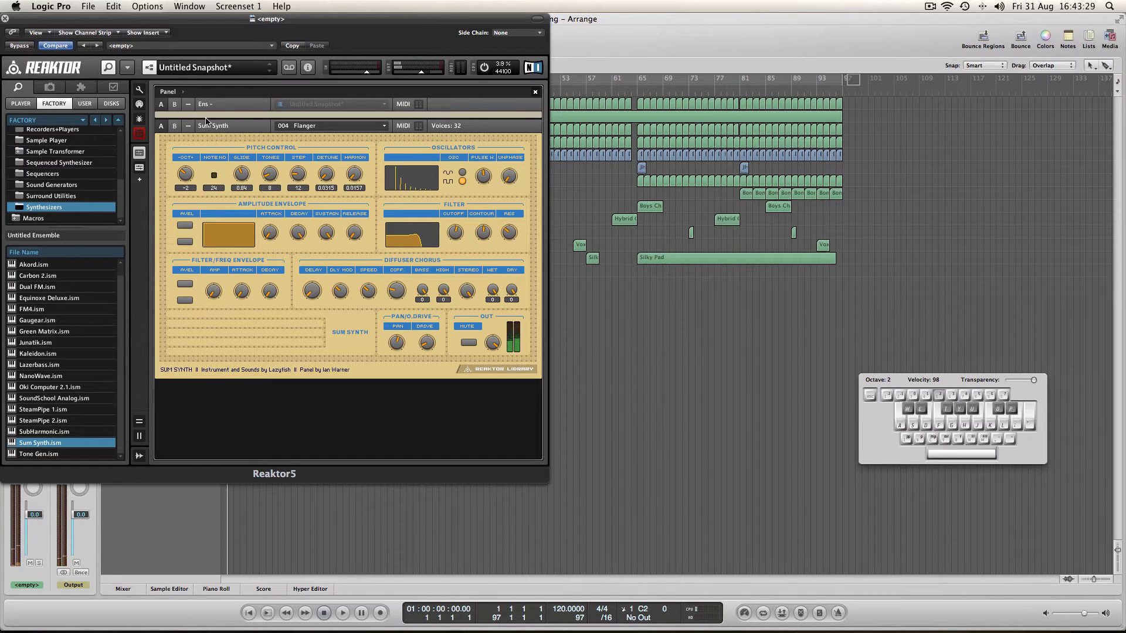
- Delete the Sum Synth instrument and load Equinoxe Deluxe.ism into the ensemble in its place
{"action": "right_click", "coordinate": [206, 125]}
{"action": "left_click", "coordinate": [237, 188]}
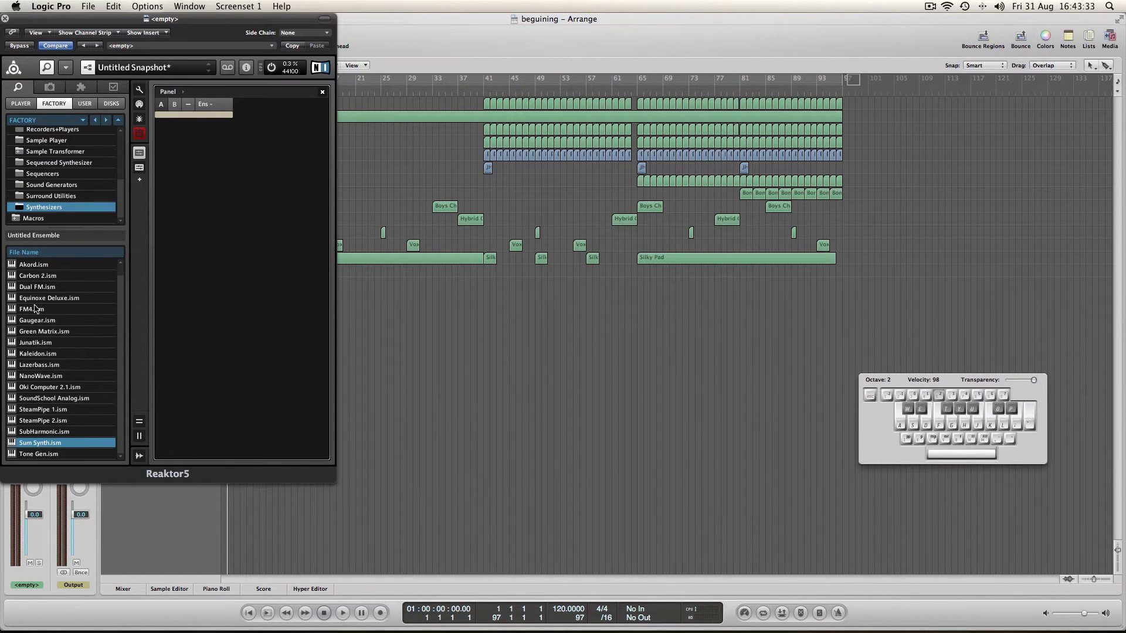
{"action": "left_click_drag", "start_coordinate": [30, 301], "coordinate": [253, 211]}
- Wire Equinoxe Deluxe's L and R outputs to Out 1 and Out 2 in the ensemble structure and return to the panel view
{"action": "left_click", "coordinate": [317, 301]}
{"action": "double_click", "coordinate": [326, 300]}
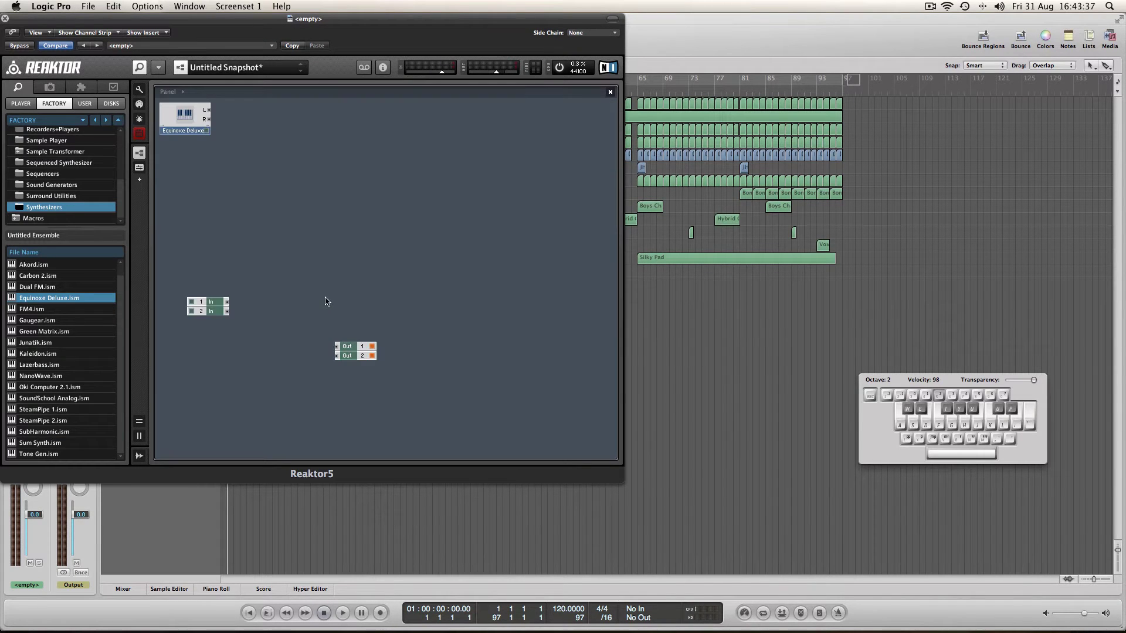
{"action": "left_click_drag", "start_coordinate": [209, 111], "coordinate": [338, 351]}
{"action": "left_click_drag", "start_coordinate": [209, 119], "coordinate": [334, 357]}
{"action": "double_click", "coordinate": [390, 234]}
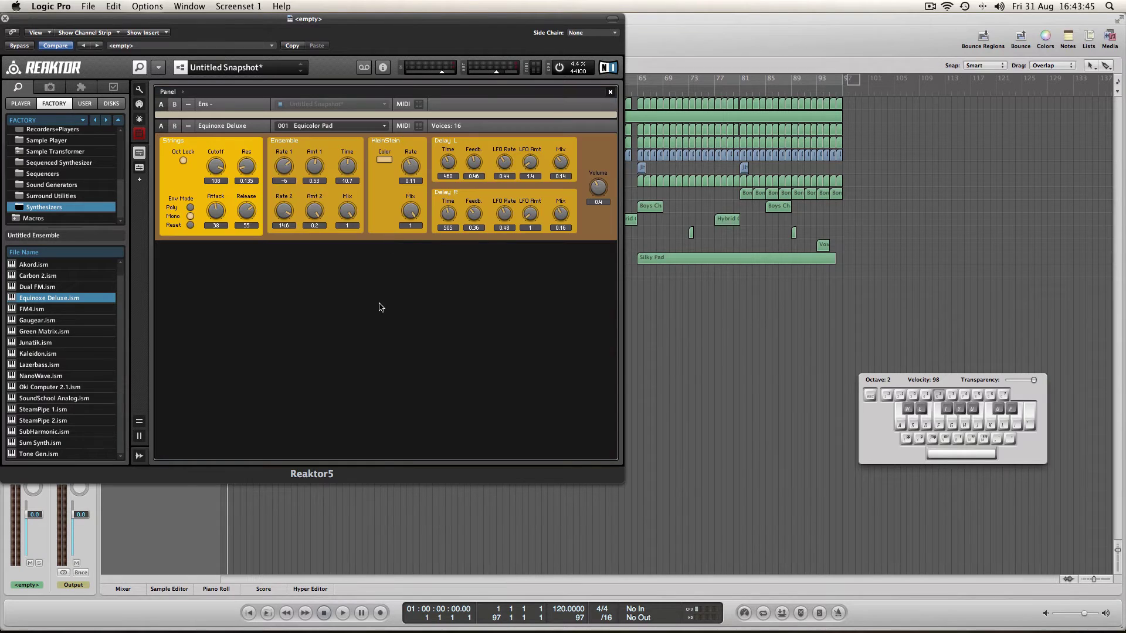
- Play a short run of test notes on Equinoxe Deluxe's Equicolor Pad snapshot
{"action": "key", "text": "a"}
{"action": "key", "text": "d"}
{"action": "key", "text": "f"}
{"action": "key", "text": "s"}
{"action": "key", "text": "a"}
- Delete the Equinoxe Deluxe instrument and load Green Matrix.ism into the ensemble in its place
{"action": "right_click", "coordinate": [212, 126]}
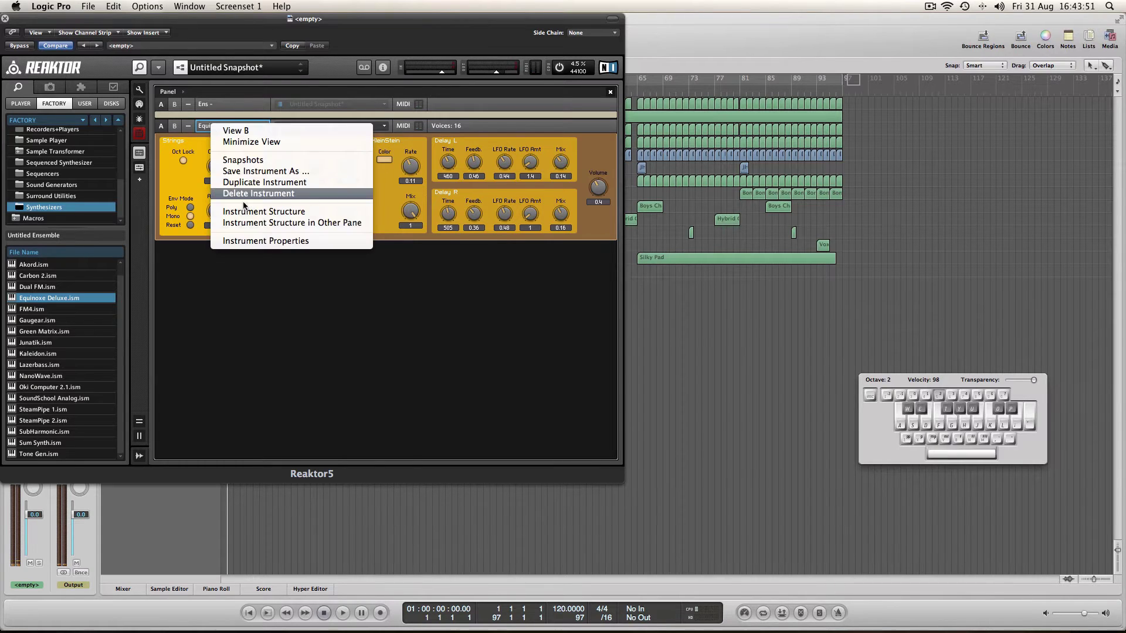
{"action": "left_click", "coordinate": [246, 194]}
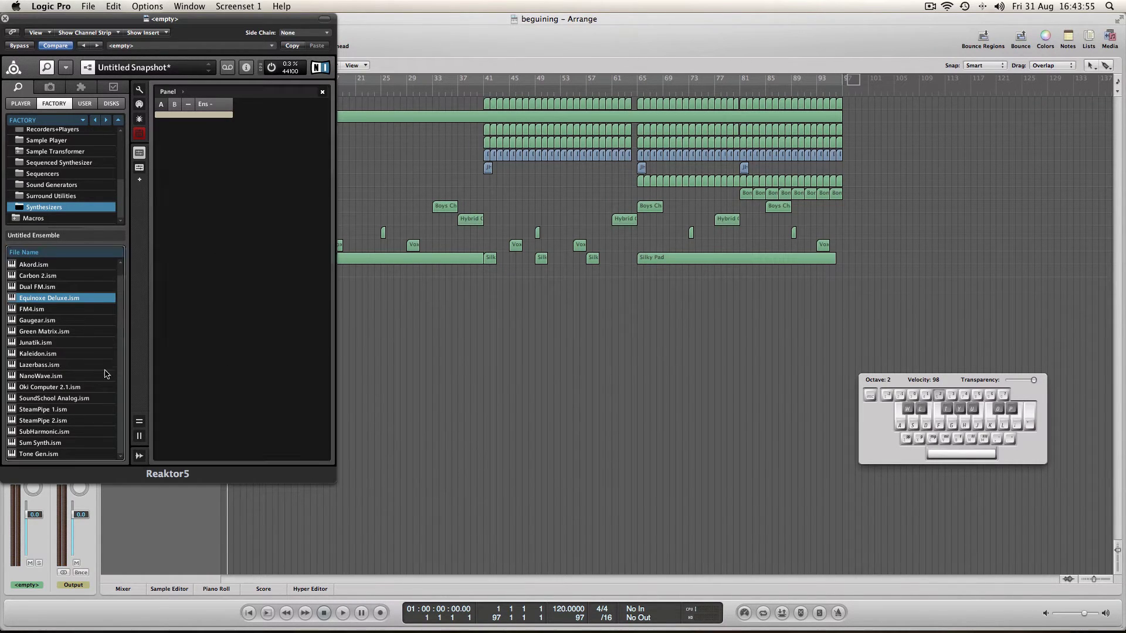
{"action": "double_click", "coordinate": [41, 332]}
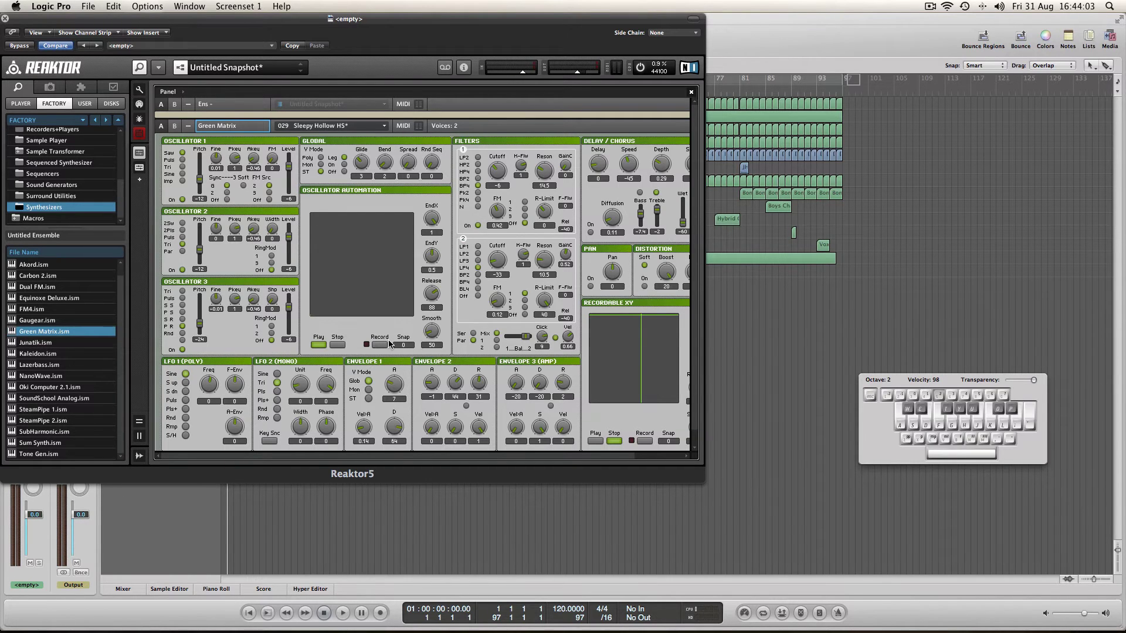
- Load Green Matrix's snapshot 25, Plinky HS, and try playing a note with it
{"action": "left_click", "coordinate": [303, 128]}
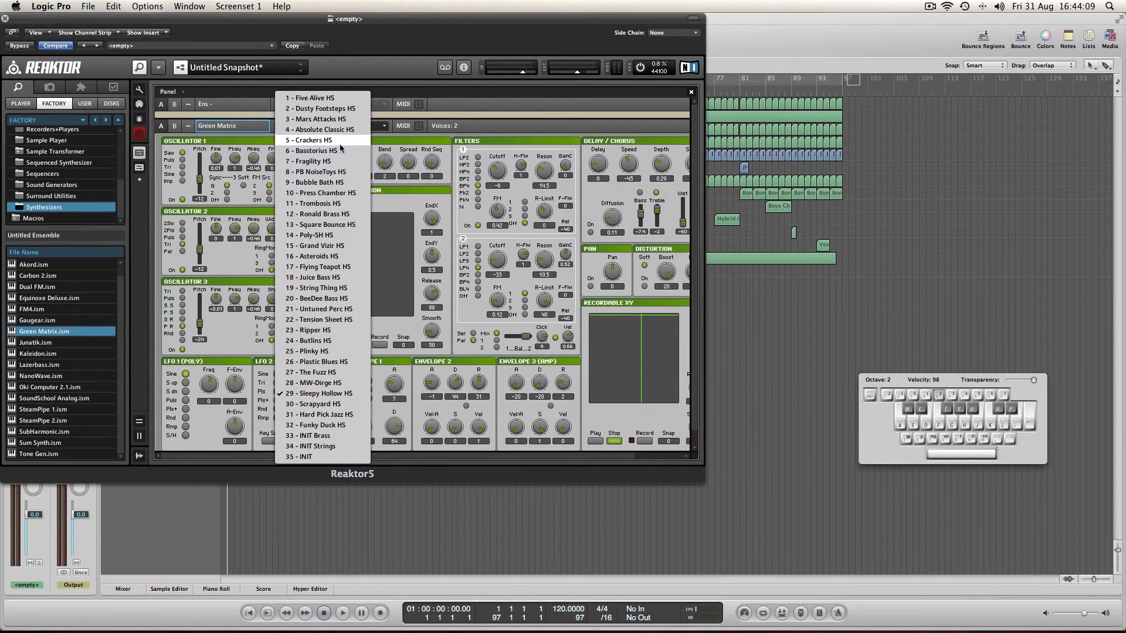
{"action": "left_click", "coordinate": [335, 352]}
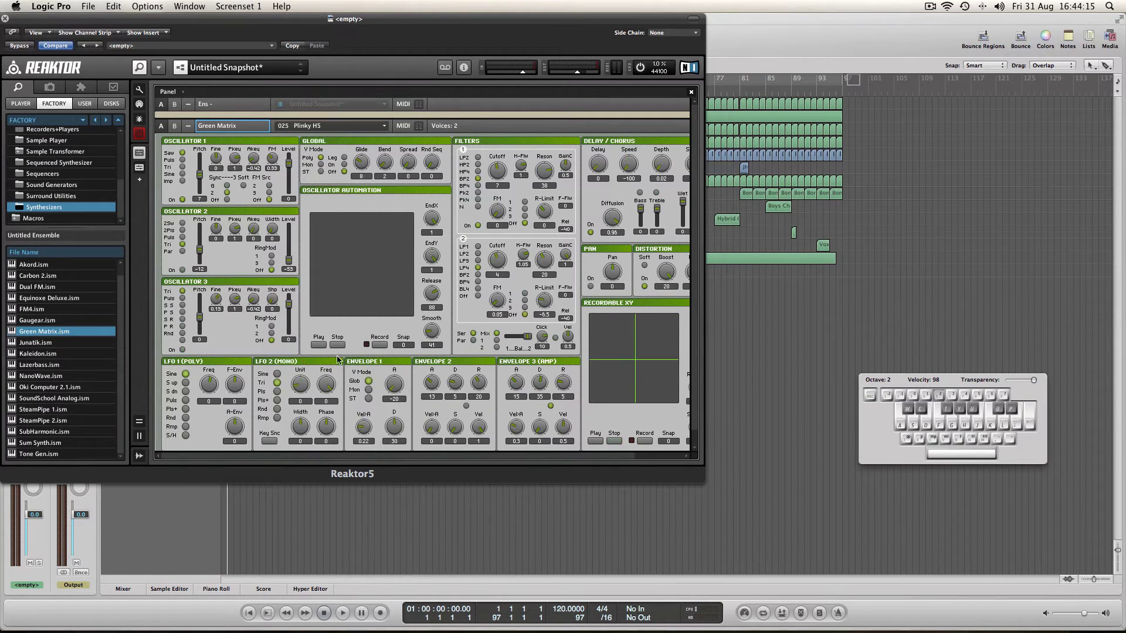
{"action": "key", "text": "a"}
{"action": "left_click_drag", "start_coordinate": [475, 456], "coordinate": [653, 436]}
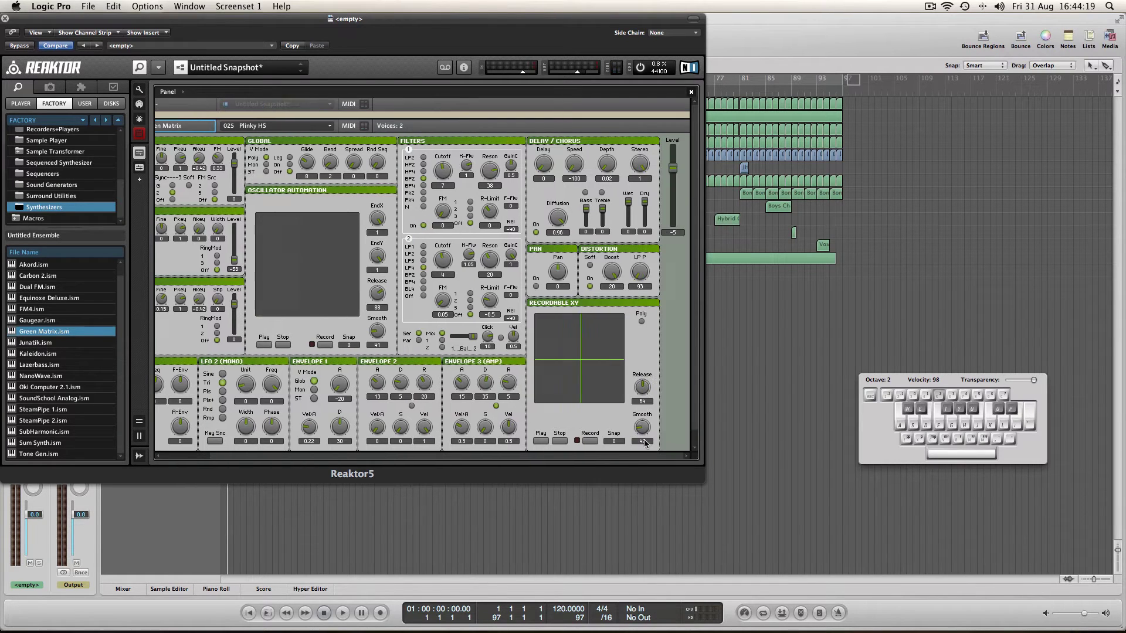
- Wire Green Matrix's L and R outputs to Out 1 and Out 2 in the ensemble structure and return to the panel view
{"action": "key", "text": "F6"}
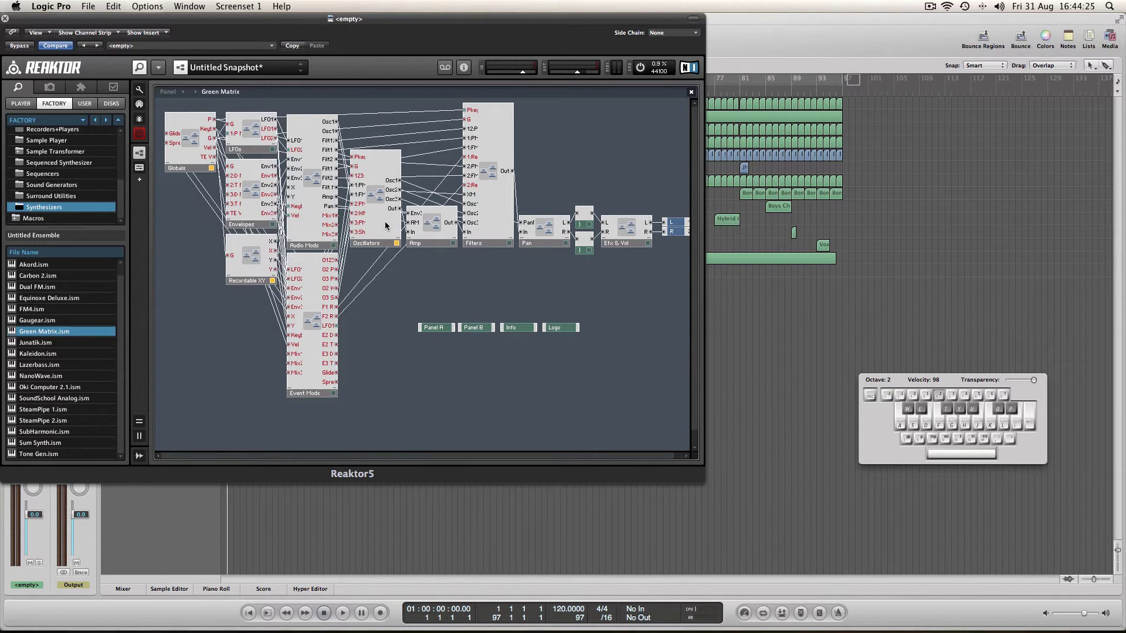
{"action": "left_click_drag", "start_coordinate": [352, 455], "coordinate": [276, 451]}
{"action": "double_click", "coordinate": [452, 402]}
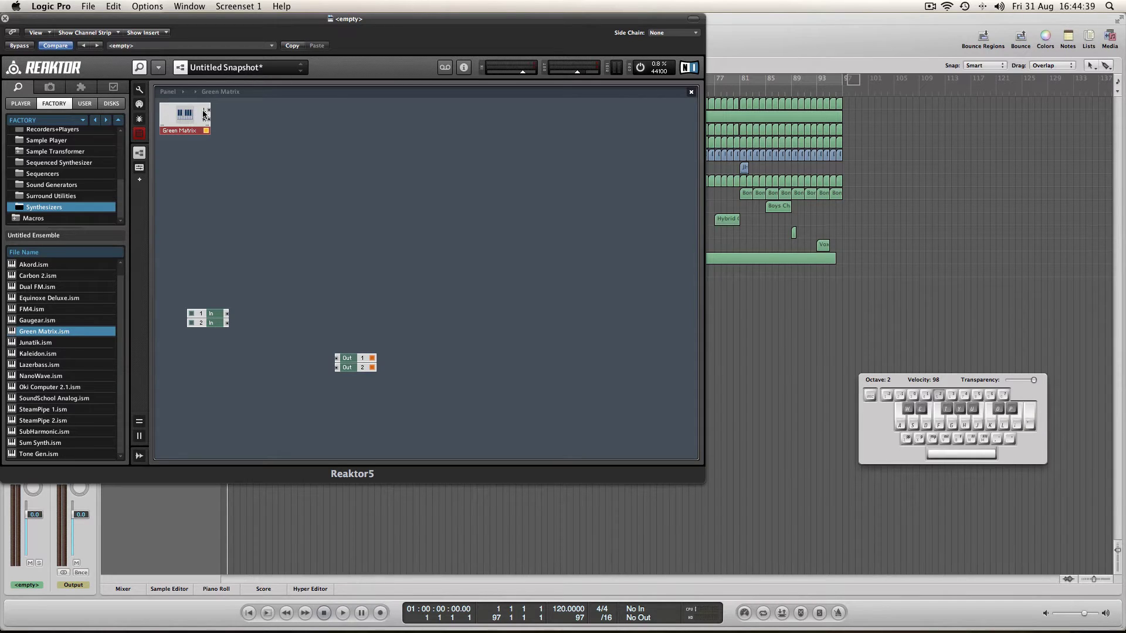
{"action": "left_click_drag", "start_coordinate": [208, 112], "coordinate": [337, 359]}
{"action": "left_click_drag", "start_coordinate": [208, 121], "coordinate": [337, 369]}
{"action": "double_click", "coordinate": [472, 251]}
- Play a run of test notes up and down on Green Matrix's Plinky HS snapshot
{"action": "key", "text": "a"}
{"action": "left_click_drag", "start_coordinate": [352, 457], "coordinate": [211, 457]}
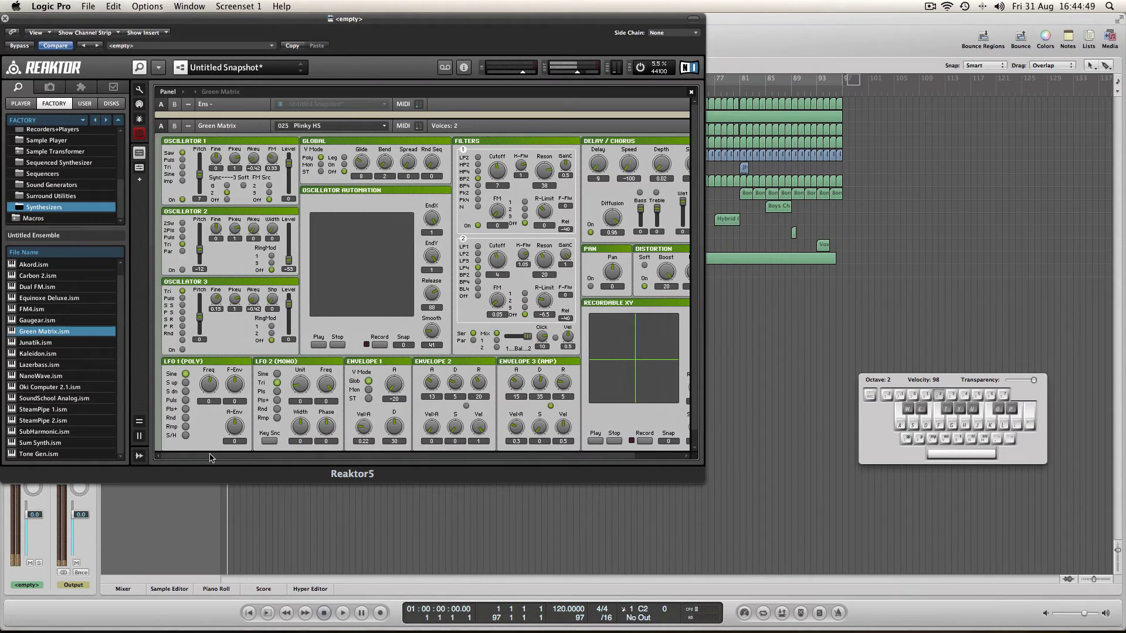
{"action": "key", "text": "a"}
{"action": "key", "text": "s"}
{"action": "key", "text": "d"}
{"action": "key", "text": "d"}
{"action": "key", "text": "j"}
{"action": "key", "text": "h"}
{"action": "key", "text": "g"}
{"action": "key", "text": "f"}
{"action": "key", "text": "d"}
{"action": "key", "text": "a"}
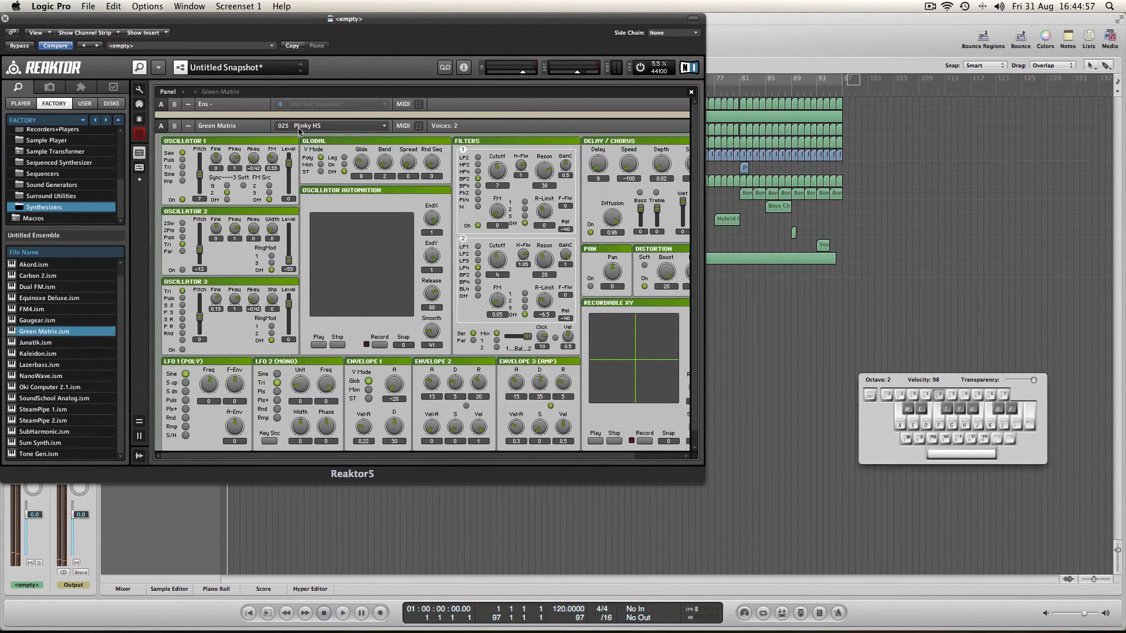
- Load Green Matrix's snapshot 1, Five Alive HS, and play several test notes with it
{"action": "left_click", "coordinate": [300, 130]}
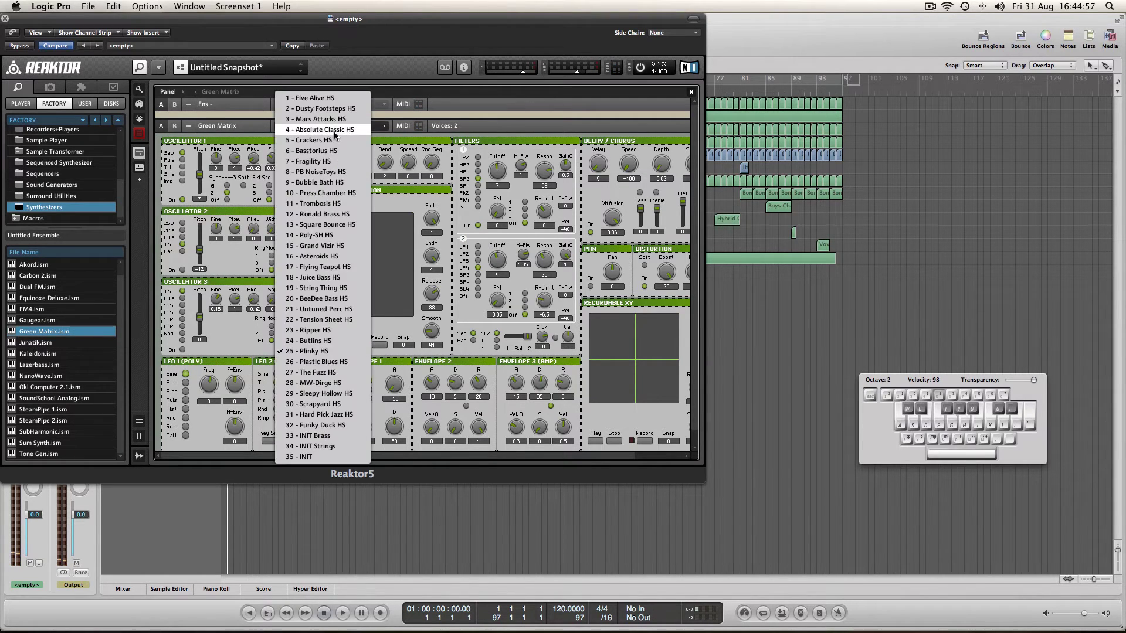
{"action": "left_click", "coordinate": [326, 98]}
{"action": "key", "text": "a"}
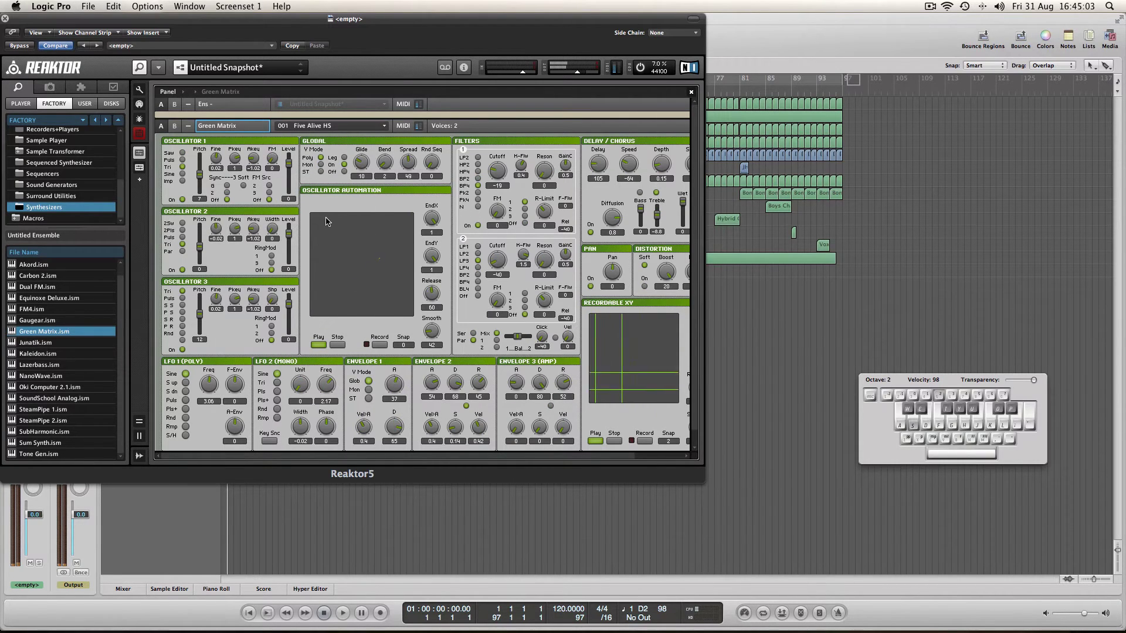
{"action": "key", "text": "f"}
{"action": "key", "text": "g"}
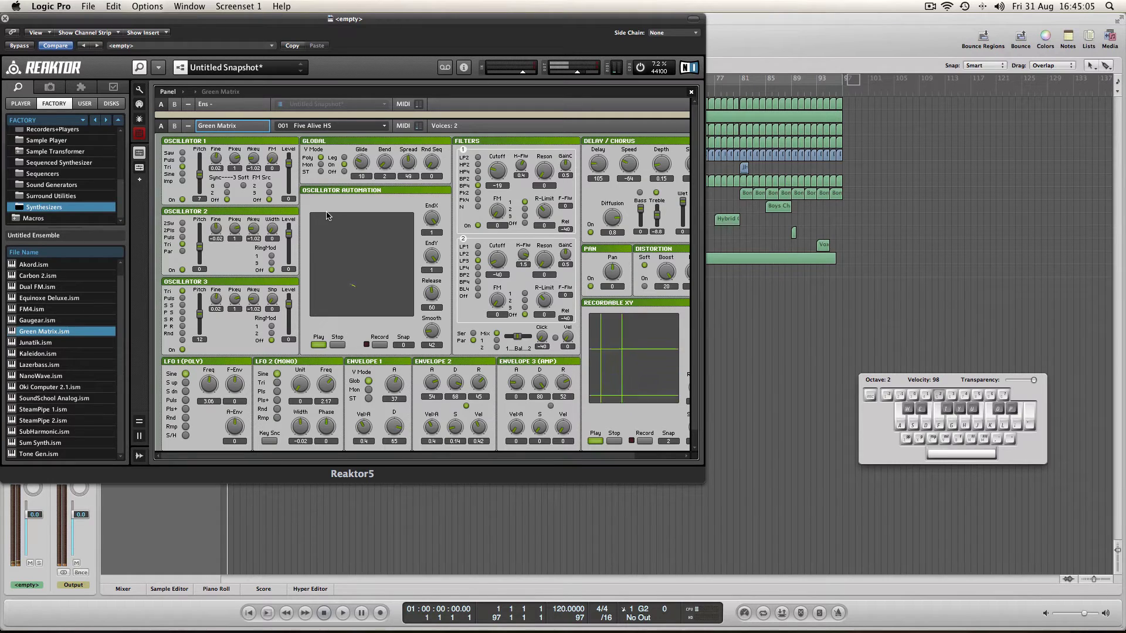
{"action": "key", "text": "d"}
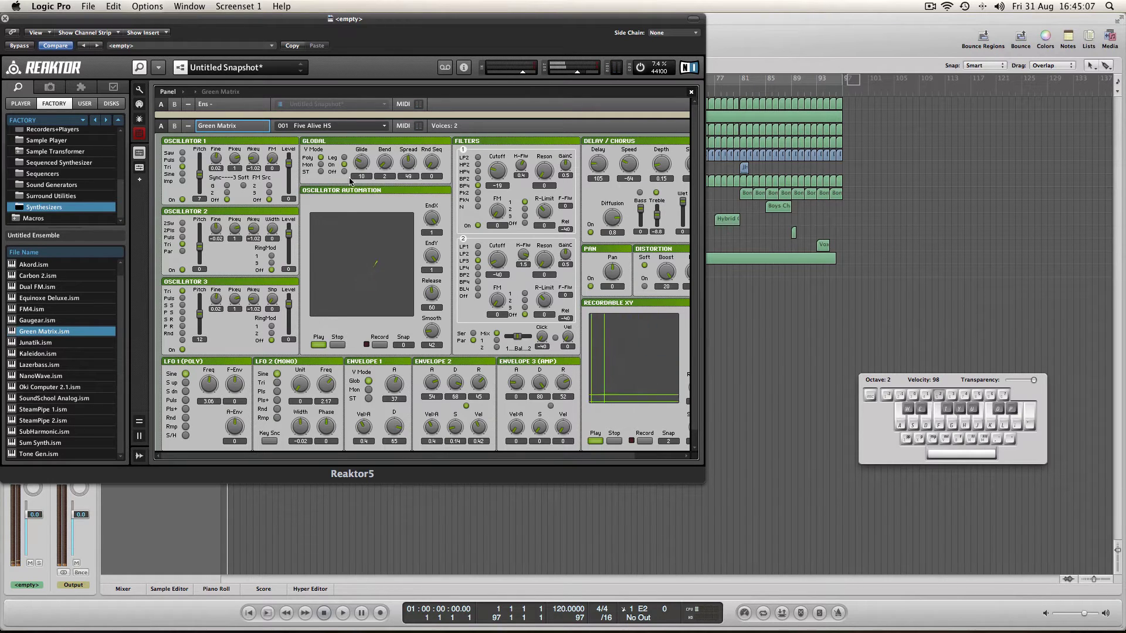
{"action": "key", "text": "s"}
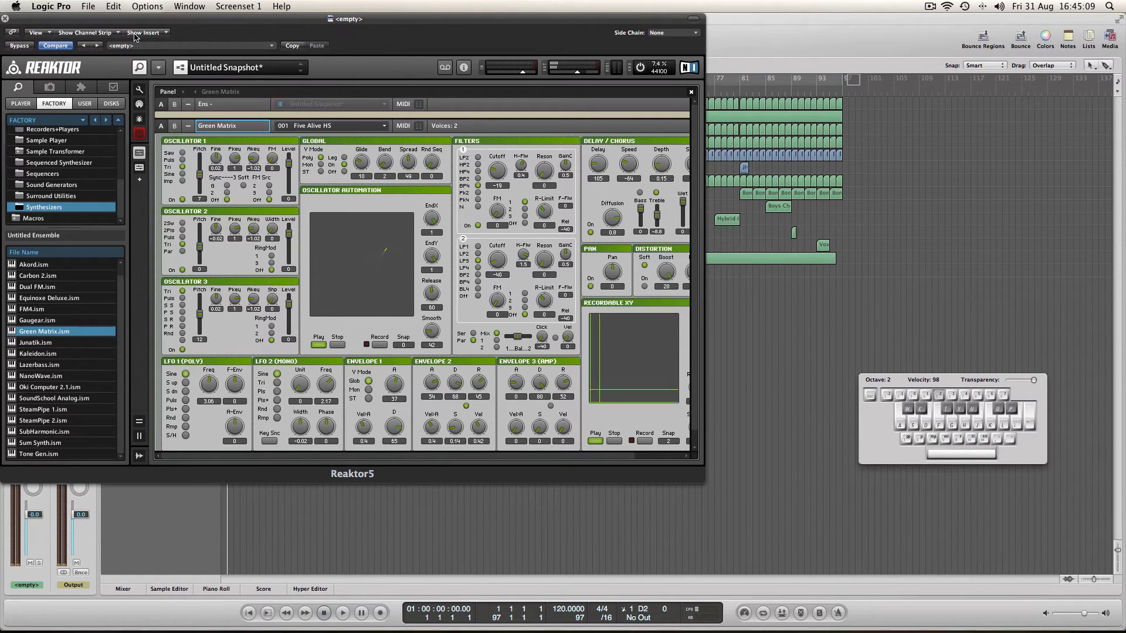
- Try other waveforms on Green Matrix's Oscillators 1 and 2, with Oscillator 1's pitch set to 13, while playing notes
{"action": "left_click_drag", "start_coordinate": [90, 24], "coordinate": [372, 48]}
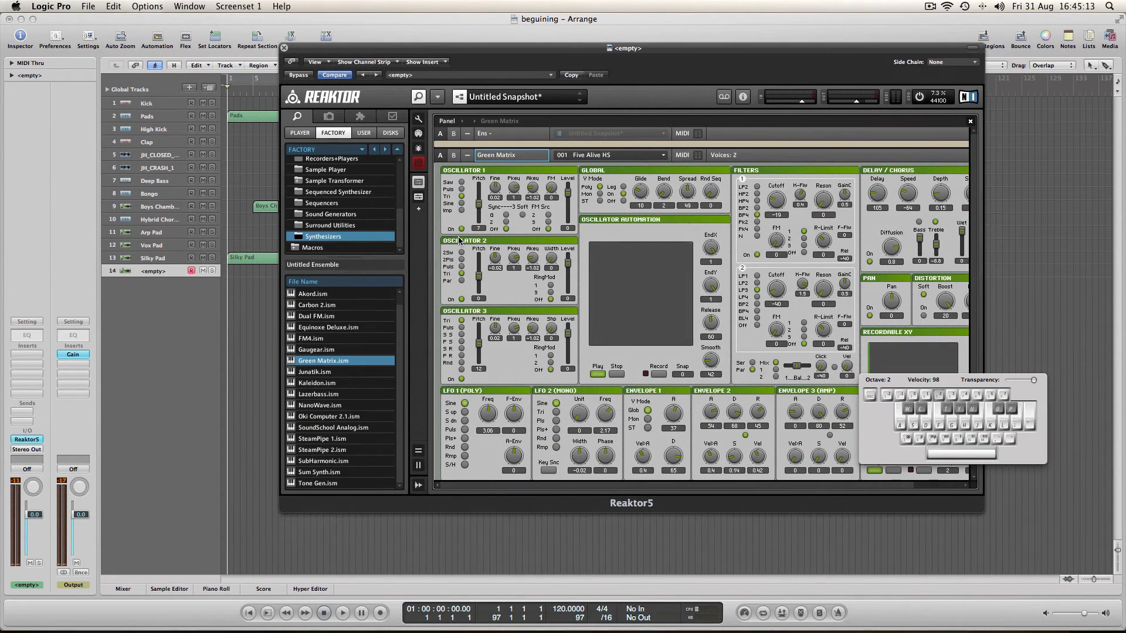
{"action": "left_click", "coordinate": [462, 204]}
{"action": "key", "text": "s"}
{"action": "left_click_drag", "start_coordinate": [478, 204], "coordinate": [478, 200]}
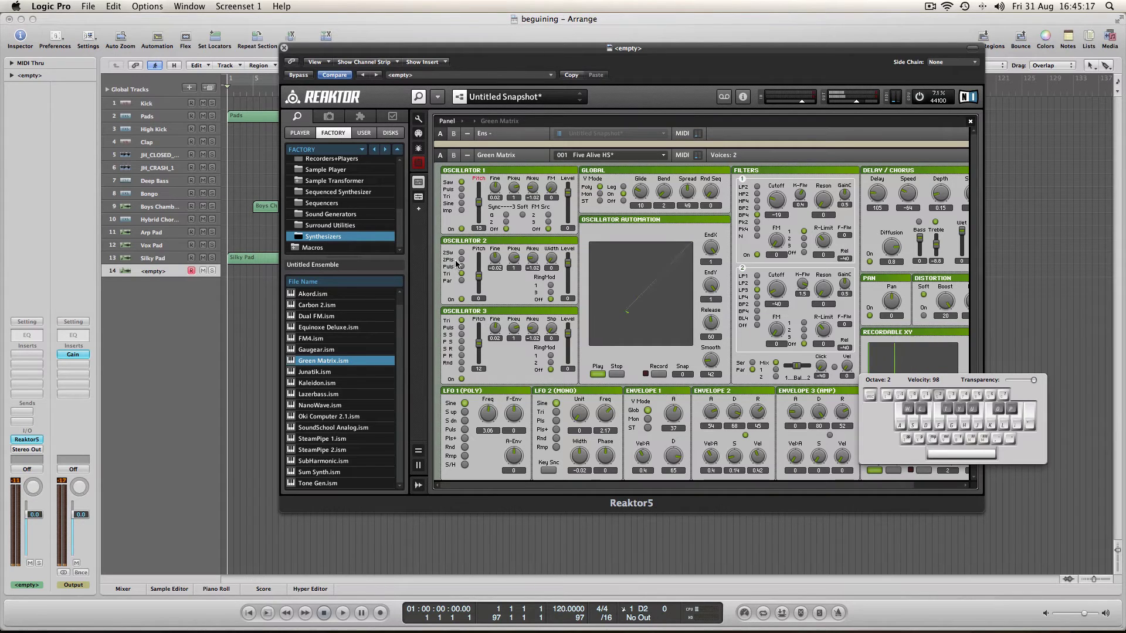
{"action": "left_click", "coordinate": [461, 253]}
{"action": "key", "text": "s"}
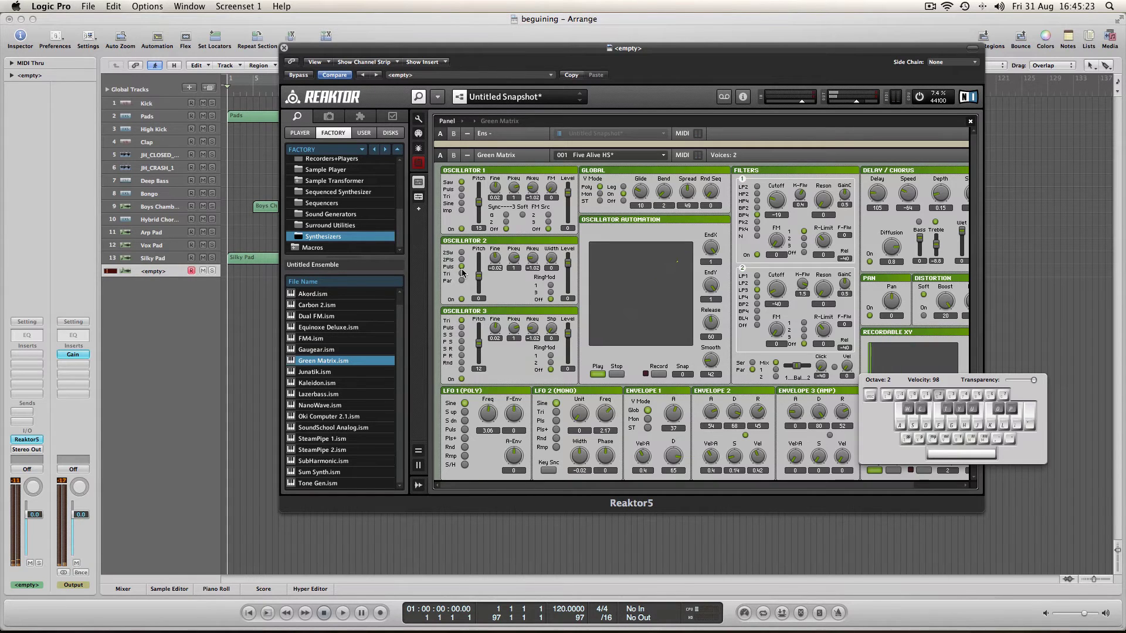
{"action": "key", "text": "f"}
{"action": "key", "text": "d"}
- Load Green Matrix's snapshot 13, Square Bounce HS, and play a run of test notes with it
{"action": "left_click", "coordinate": [600, 157]}
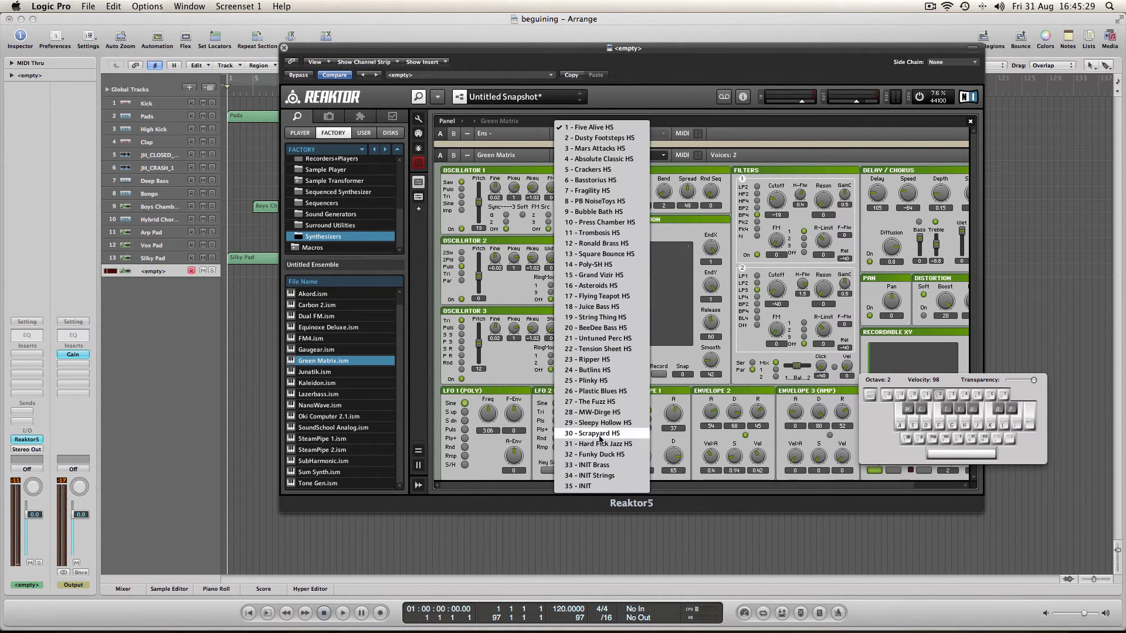
{"action": "left_click", "coordinate": [613, 253]}
{"action": "key", "text": "a"}
{"action": "key", "text": "s"}
{"action": "key", "text": "d"}
{"action": "key", "text": "f"}
{"action": "key", "text": "g"}
{"action": "key", "text": "d"}
{"action": "key", "text": "s"}
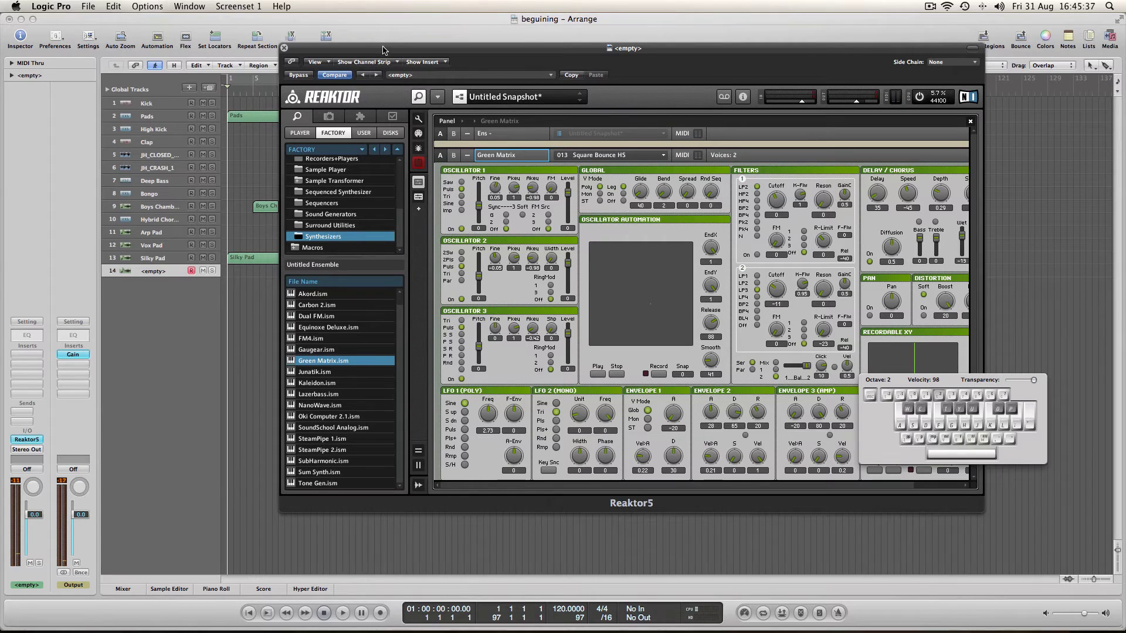
{"action": "left_click_drag", "start_coordinate": [380, 49], "coordinate": [249, 3]}
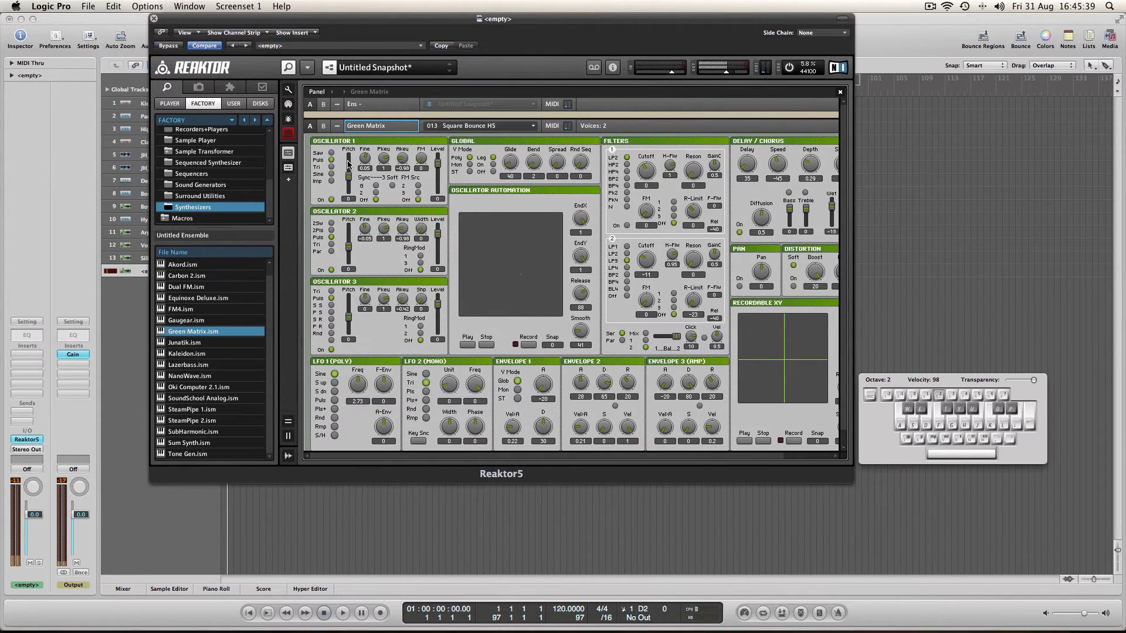
{"action": "key", "text": "s"}
{"action": "key", "text": "s"}
- Delete the Green Matrix instrument and load Junatik.ism into the ensemble in its place
{"action": "right_click", "coordinate": [361, 128]}
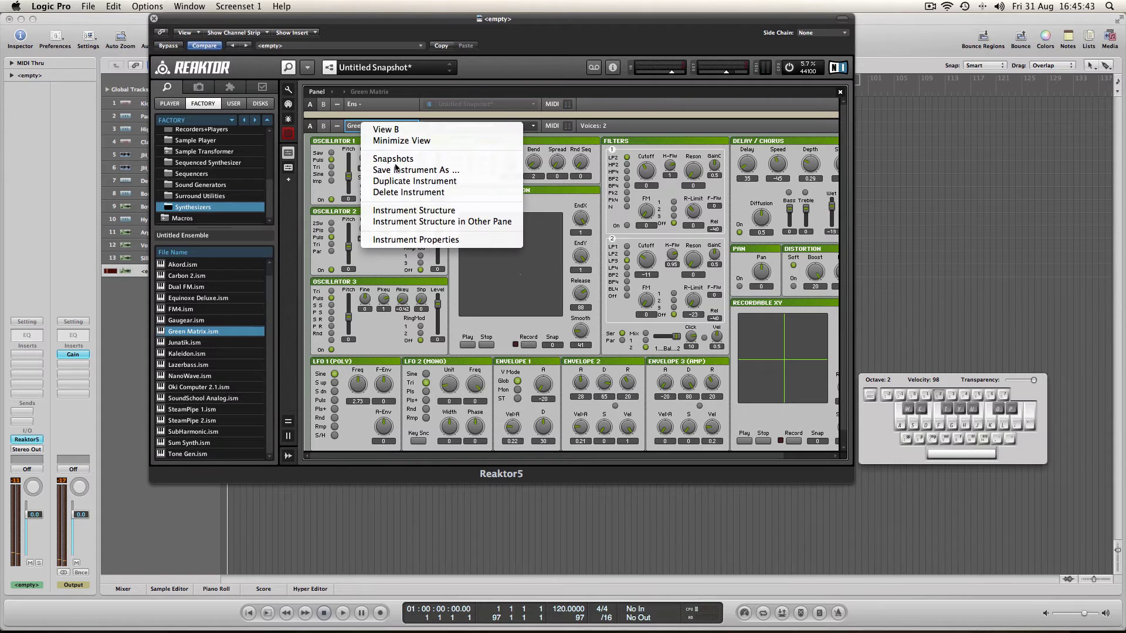
{"action": "left_click", "coordinate": [400, 194]}
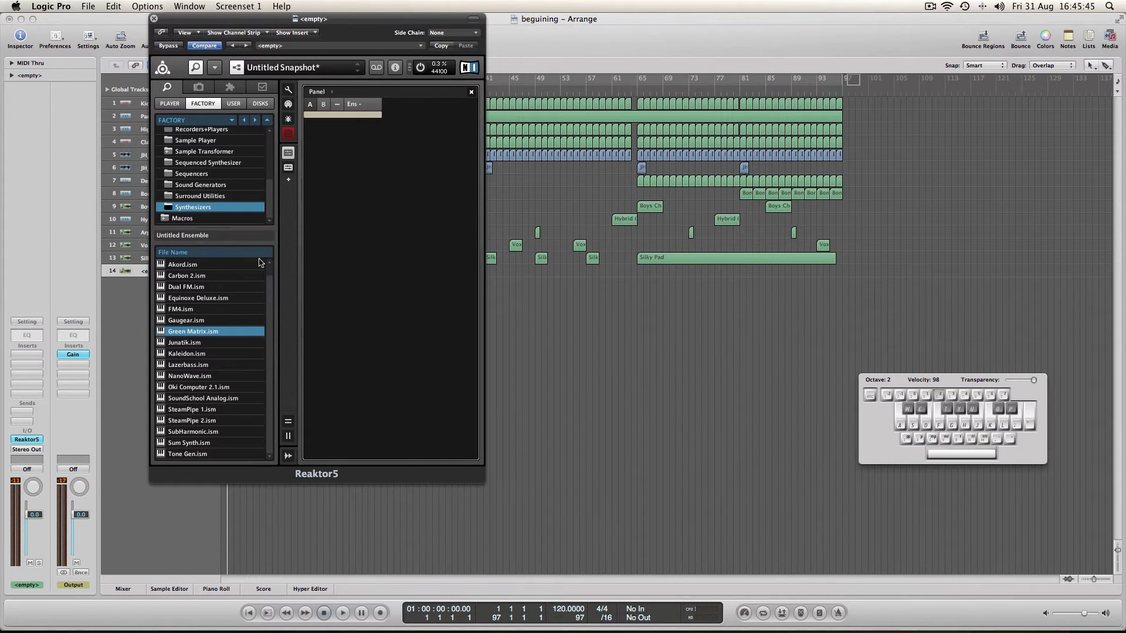
{"action": "left_click_drag", "start_coordinate": [188, 342], "coordinate": [412, 321]}
- Wire Junatik's L and R outputs to Out 1 and Out 2 in the ensemble structure, then play a test note from the panel view
{"action": "double_click", "coordinate": [428, 390]}
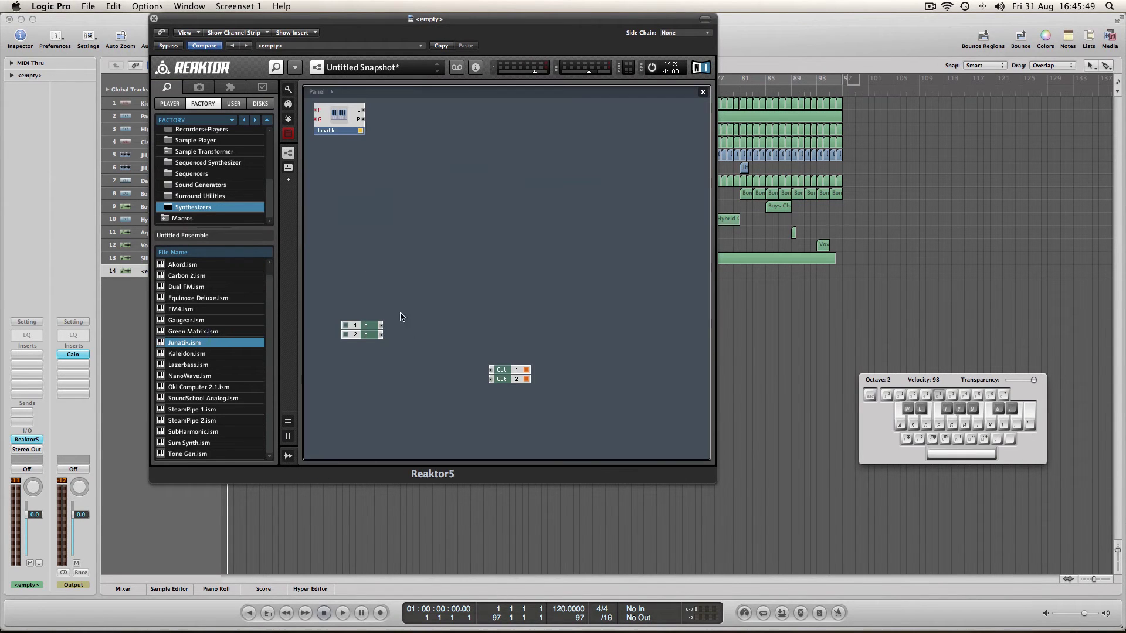
{"action": "left_click_drag", "start_coordinate": [363, 113], "coordinate": [491, 371]}
{"action": "left_click_drag", "start_coordinate": [363, 123], "coordinate": [491, 380]}
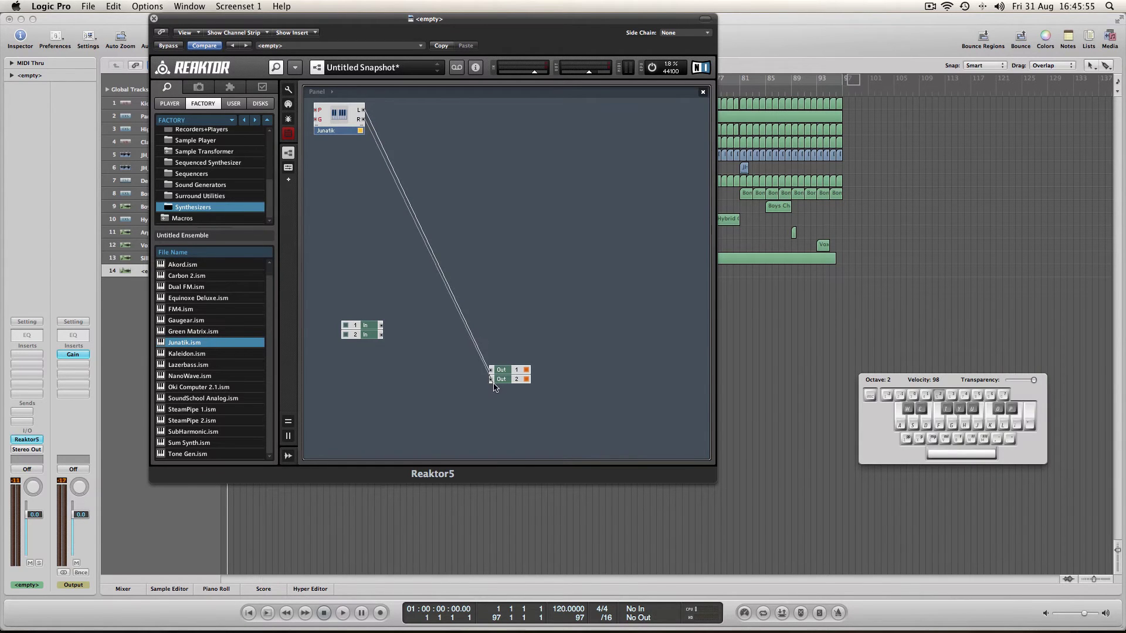
{"action": "key", "text": "F6"}
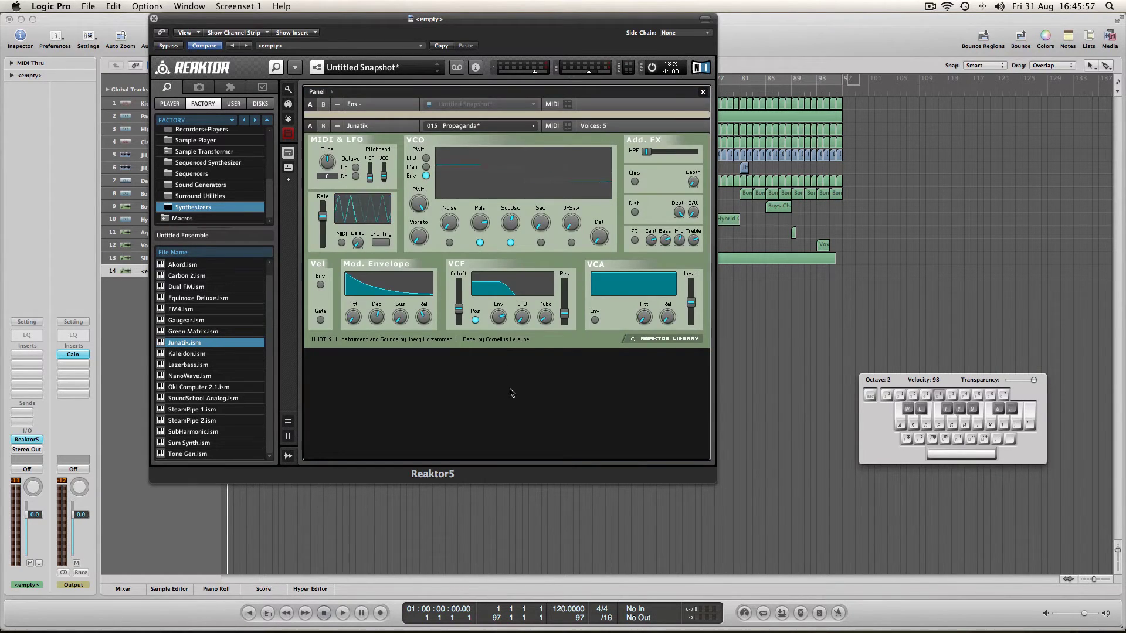
{"action": "key", "text": "s"}
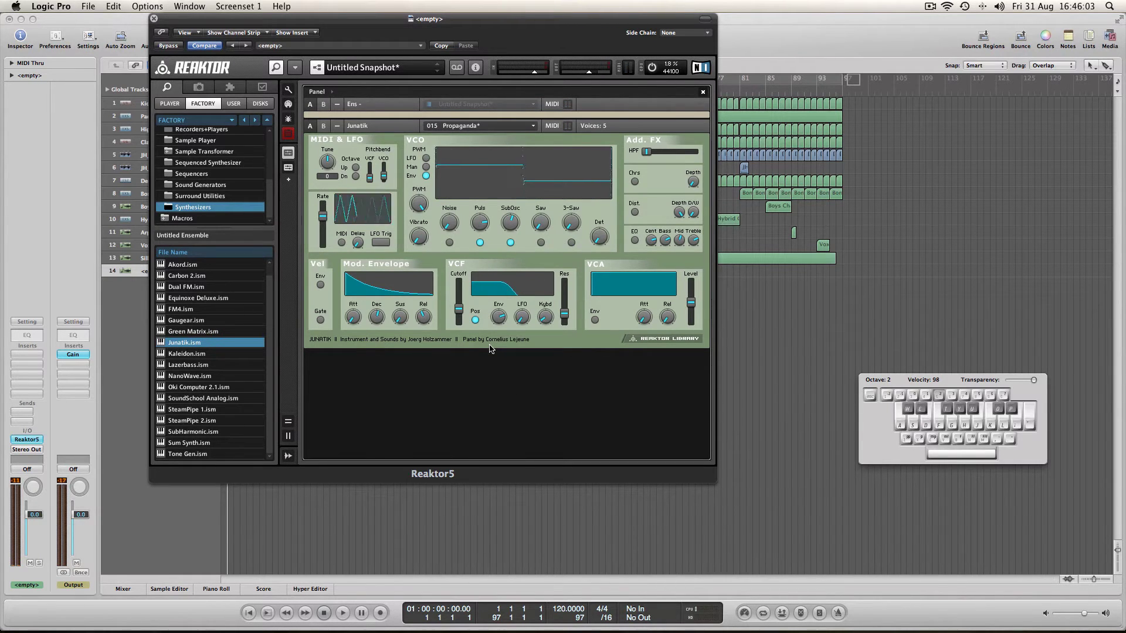
- Play test notes with Junatik's Propaganda snapshot and lower the VCF envelope amount between notes
{"action": "key", "text": "d"}
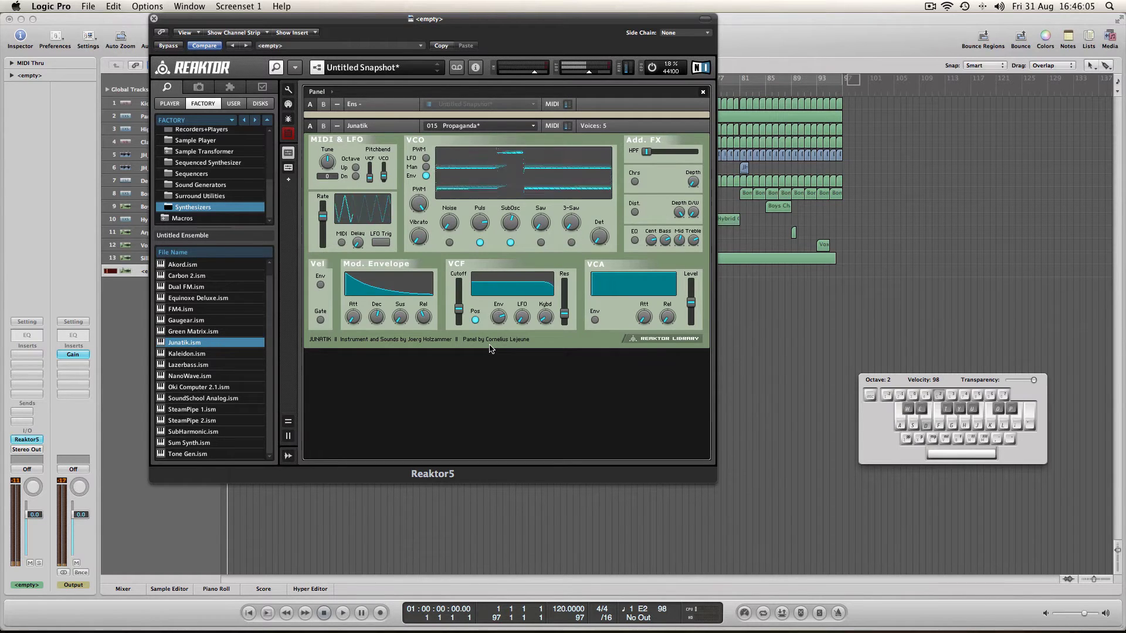
{"action": "key", "text": "s"}
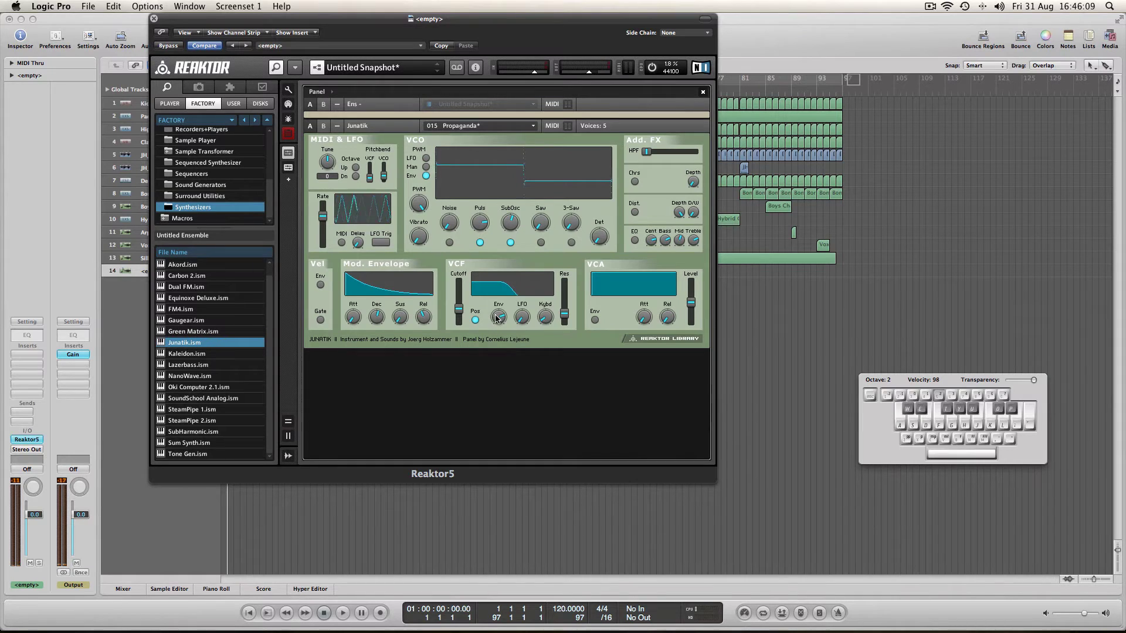
{"action": "left_click_drag", "start_coordinate": [497, 318], "coordinate": [497, 336]}
{"action": "key", "text": "g"}
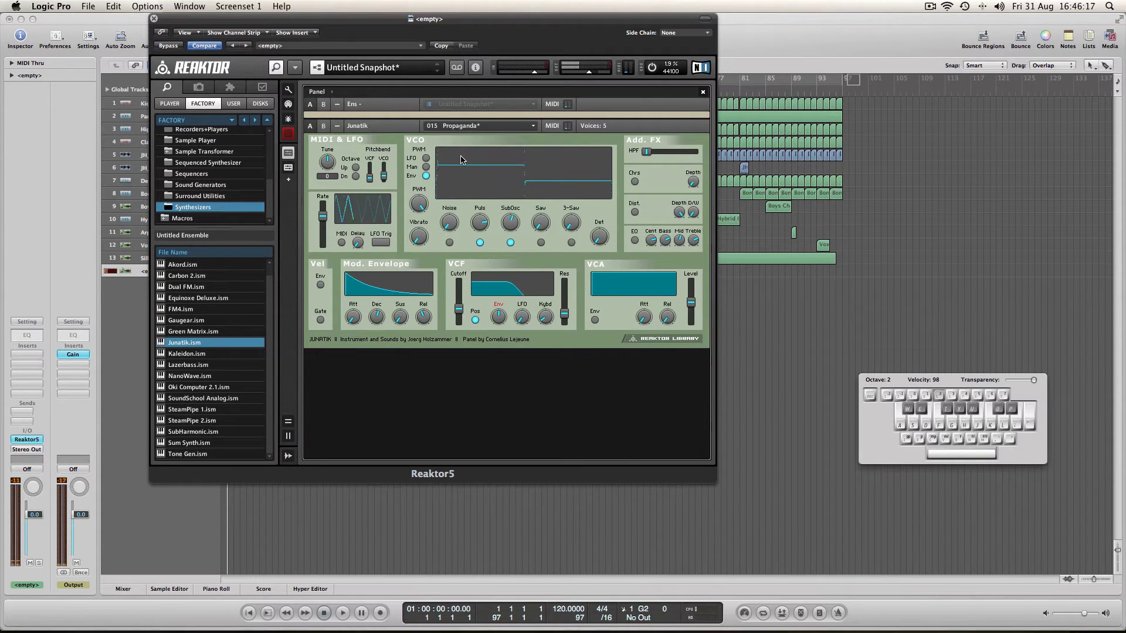
- Move the Reaktor window aside to uncover more of the arrangement, and play a longer run of test notes on Junatik
{"action": "left_click_drag", "start_coordinate": [199, 19], "coordinate": [65, 5]}
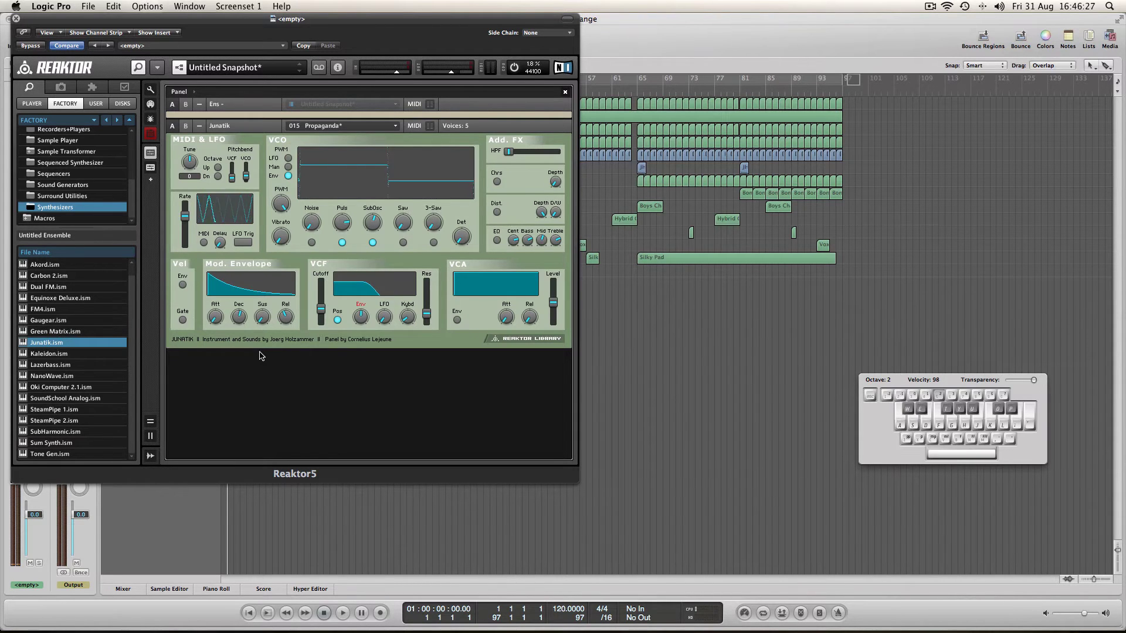
{"action": "key", "text": "a"}
{"action": "left_click_drag", "start_coordinate": [180, 27], "coordinate": [168, 27]}
{"action": "key", "text": "a"}
{"action": "key", "text": "d"}
{"action": "key", "text": "a"}
{"action": "key", "text": "s"}
{"action": "key", "text": "d"}
{"action": "key", "text": "a"}
{"action": "key", "text": "s"}
{"action": "key", "text": "d"}
- Load Junatik's snapshot 19, Full organ, and play test notes with it
{"action": "left_click", "coordinate": [334, 126]}
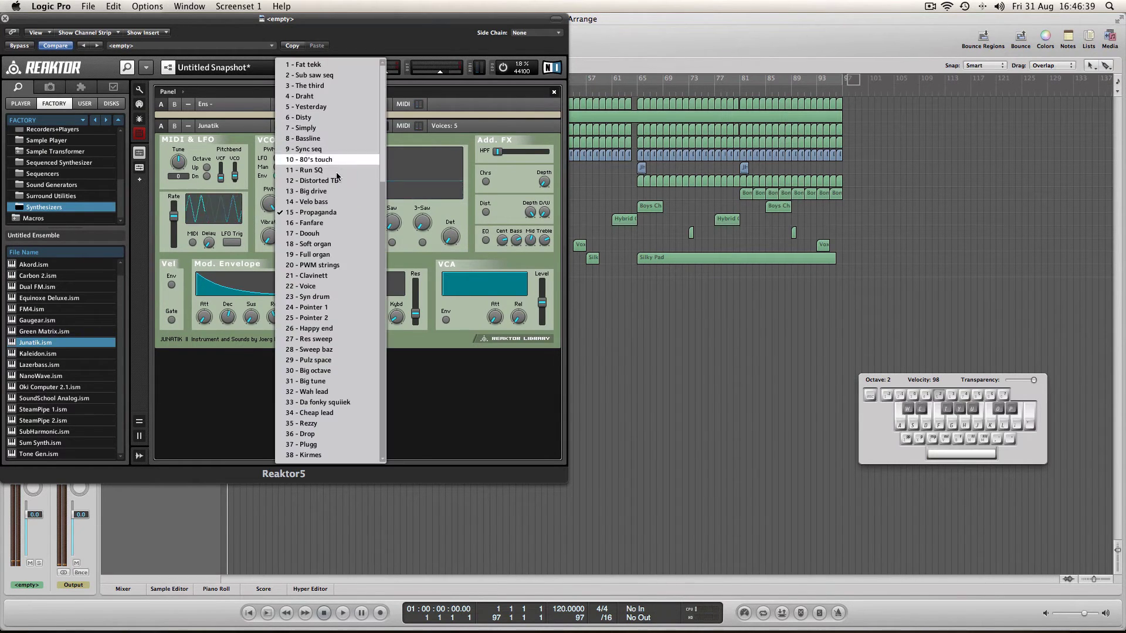
{"action": "left_click", "coordinate": [328, 255]}
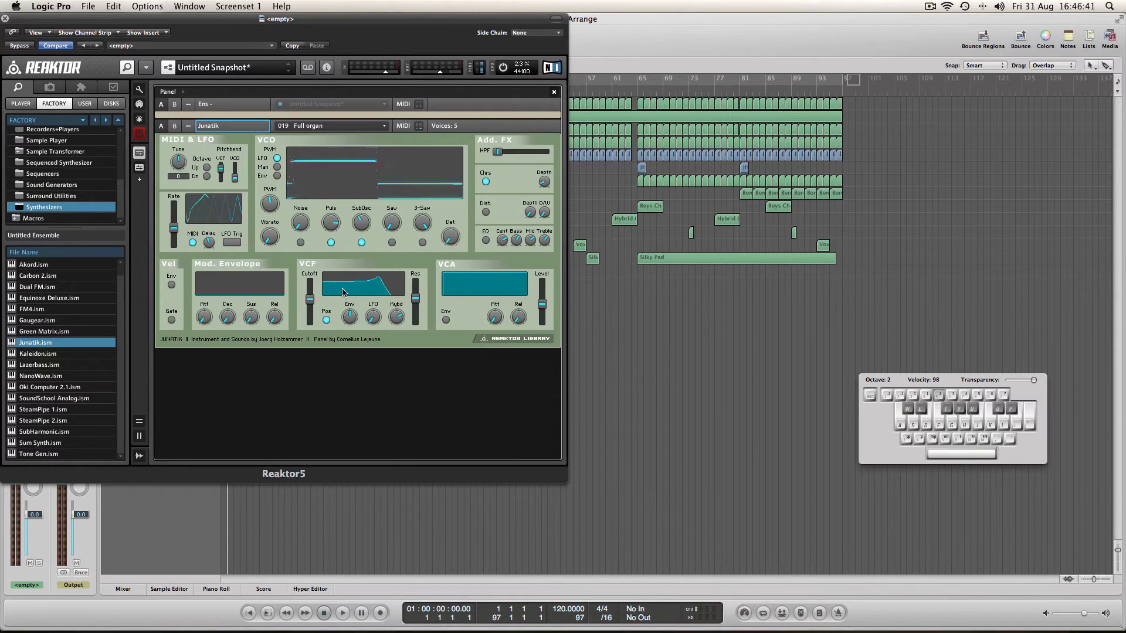
{"action": "key", "text": "s"}
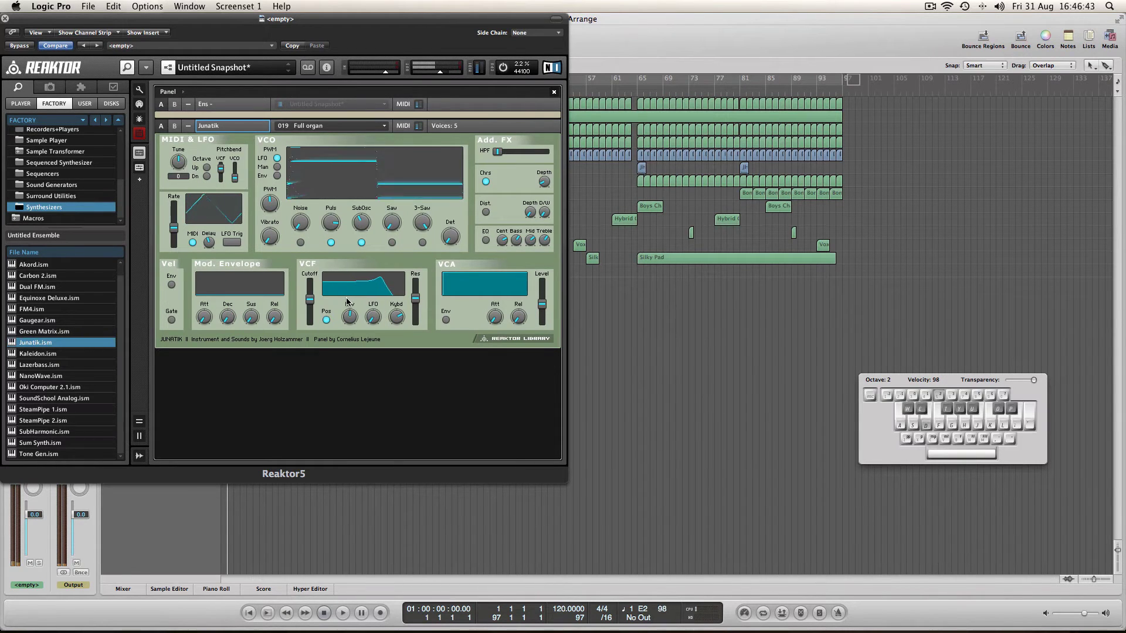
{"action": "key", "text": "a"}
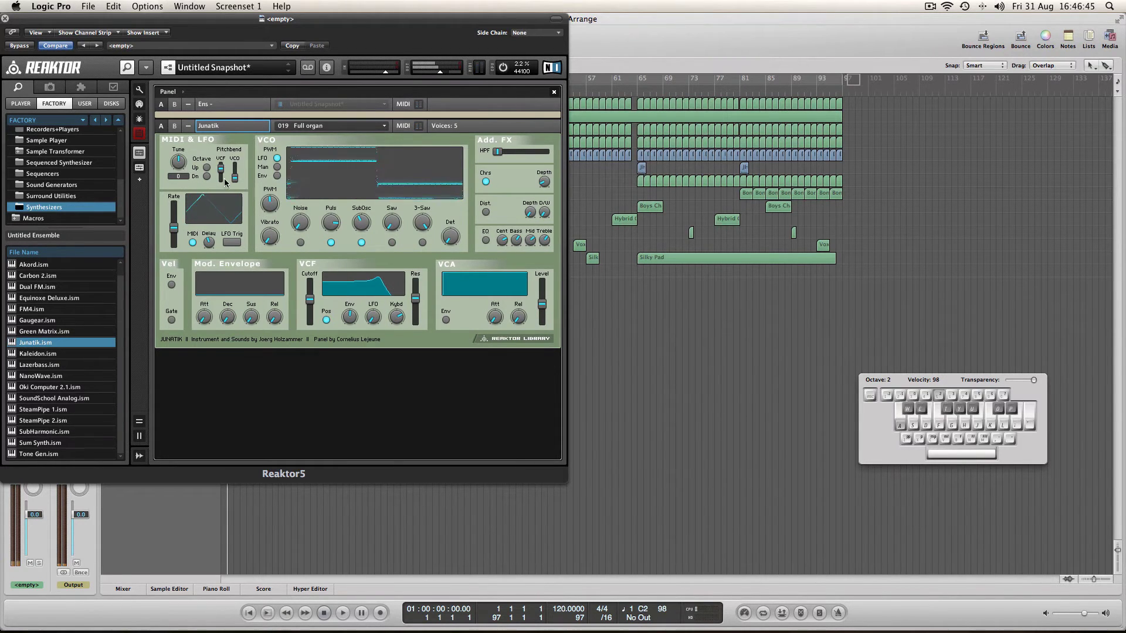
- Detune Junatik to a Tune value of -0.38 and play more test notes
{"action": "left_click", "coordinate": [220, 176]}
{"action": "left_click_drag", "start_coordinate": [220, 175], "coordinate": [178, 176]}
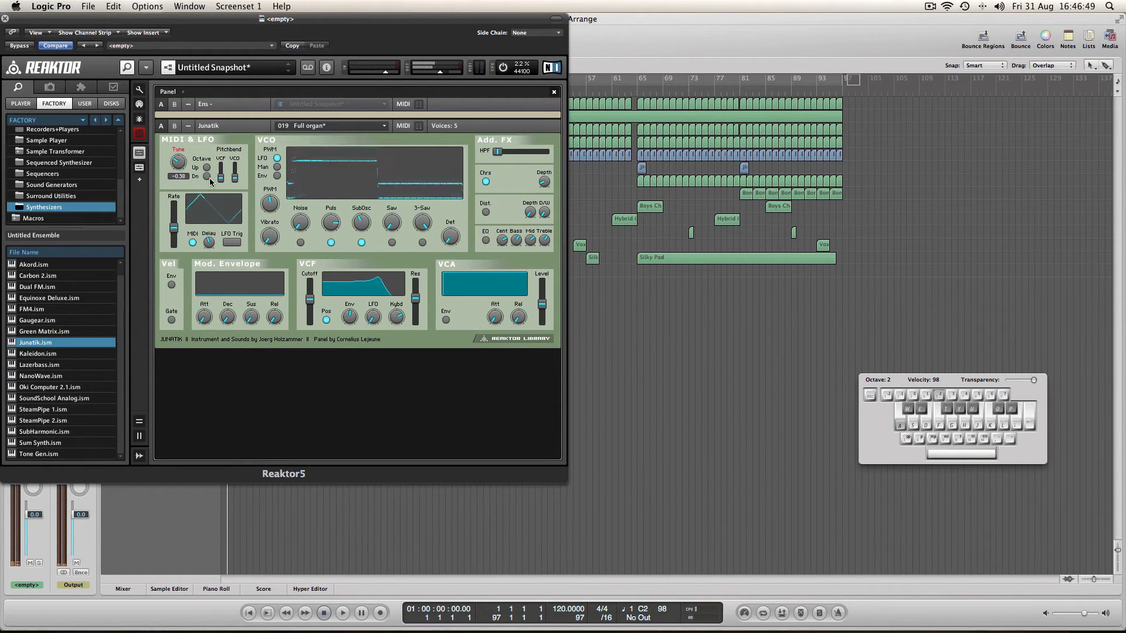
{"action": "key", "text": "s"}
{"action": "key", "text": "d"}
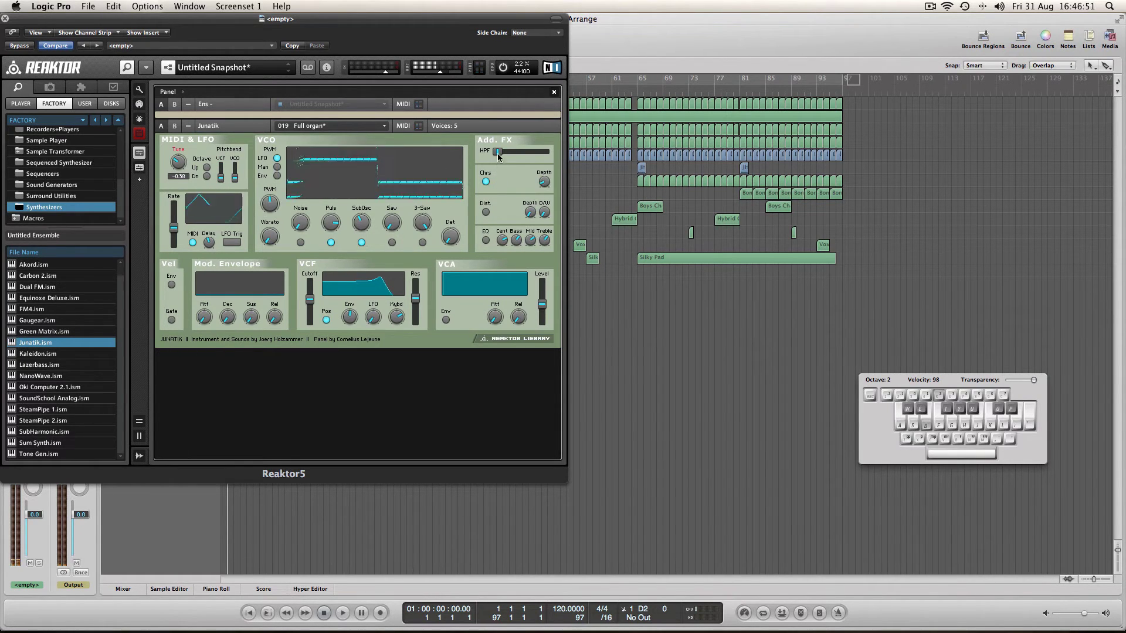
- Enable Junatik's distortion and EQ effects, adjusting the distortion knobs and the EQ centre while playing notes
{"action": "left_click", "coordinate": [486, 211]}
{"action": "left_click_drag", "start_coordinate": [530, 214], "coordinate": [530, 201]}
{"action": "key", "text": "a"}
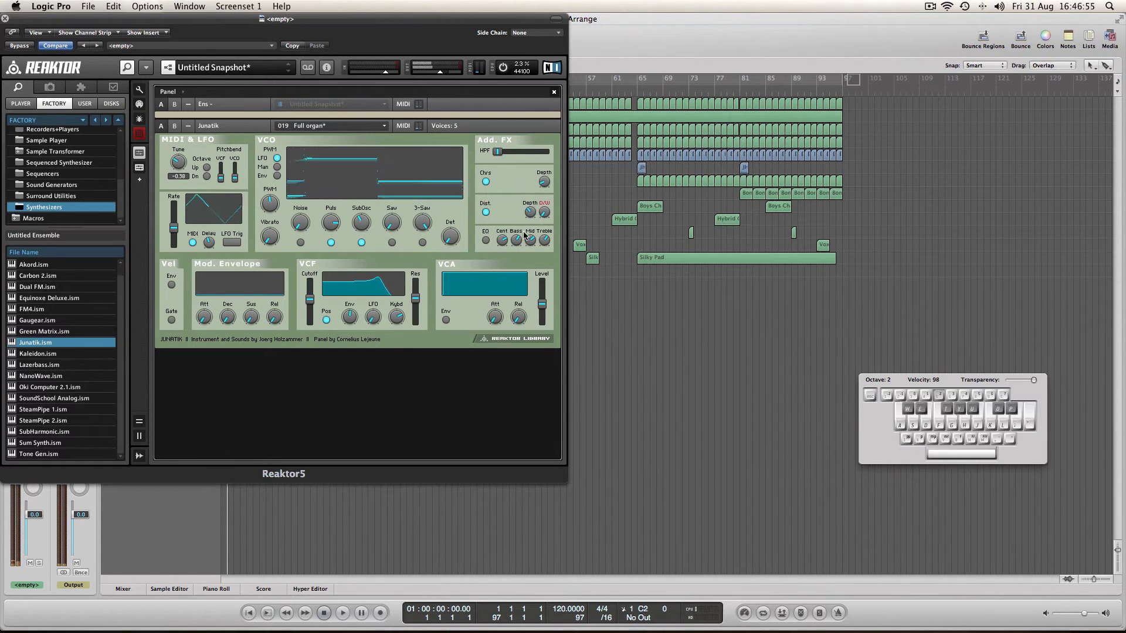
{"action": "key", "text": "d"}
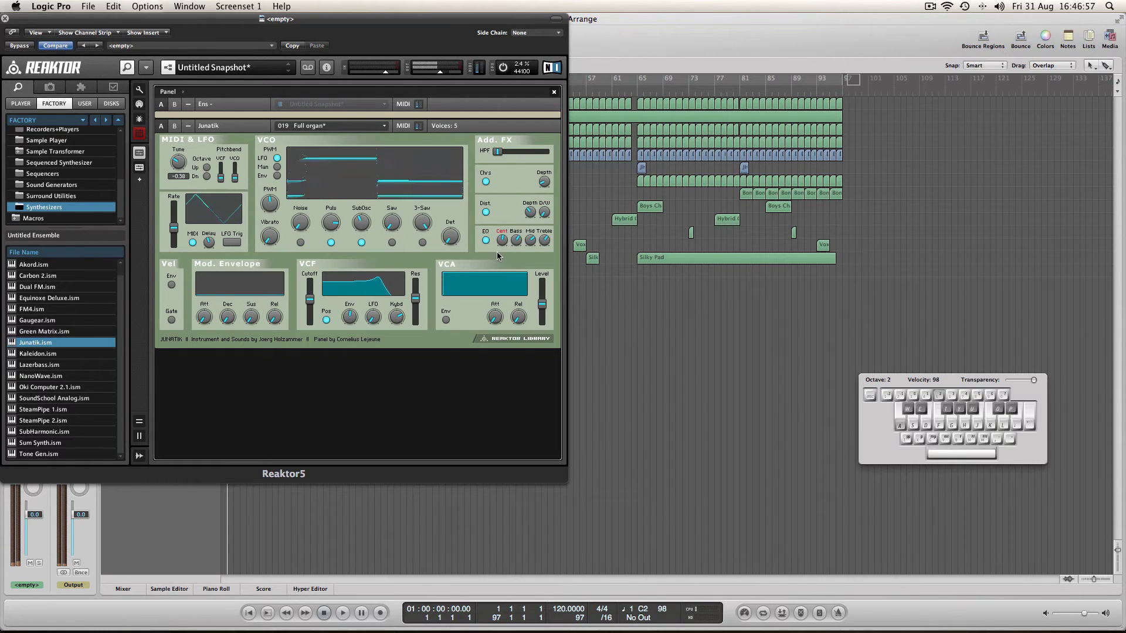
{"action": "key", "text": "s"}
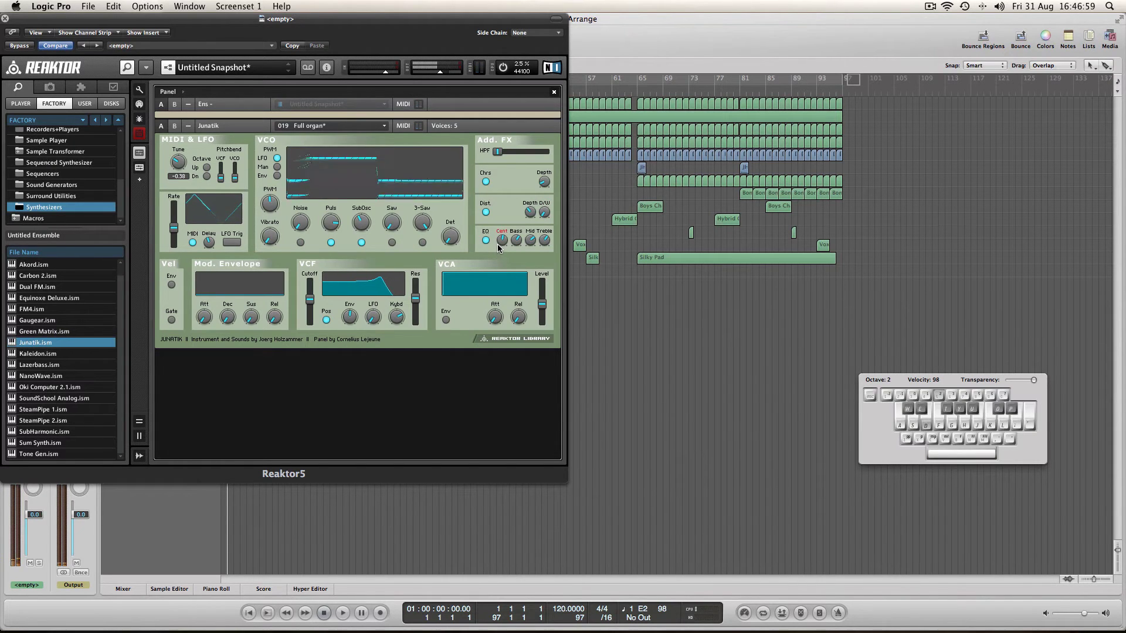
{"action": "key", "text": "d"}
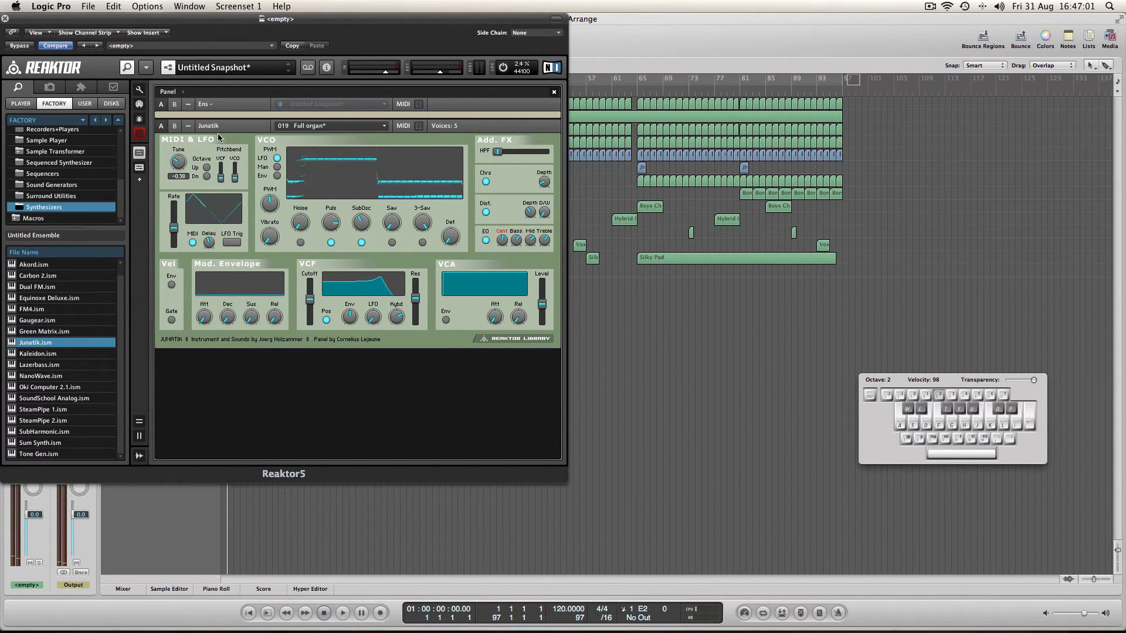
- Delete the Junatik instrument and load FM4.ism into the ensemble in its place
{"action": "right_click", "coordinate": [209, 126]}
{"action": "left_click", "coordinate": [238, 193]}
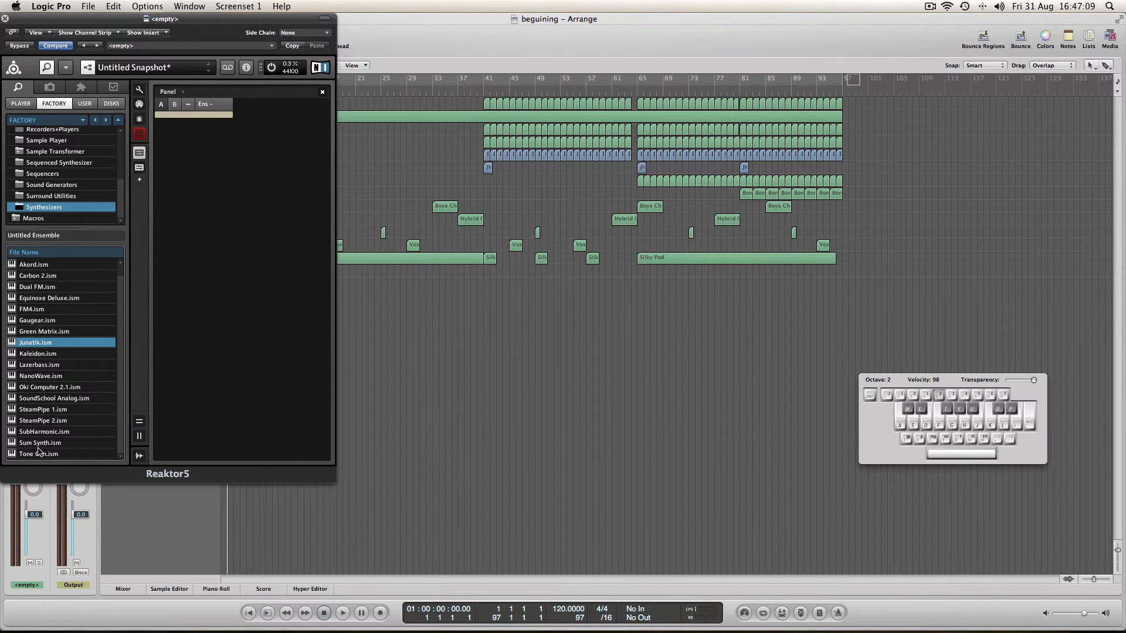
{"action": "scroll", "coordinate": [119, 315], "scroll_direction": "up", "scroll_amount": 1}
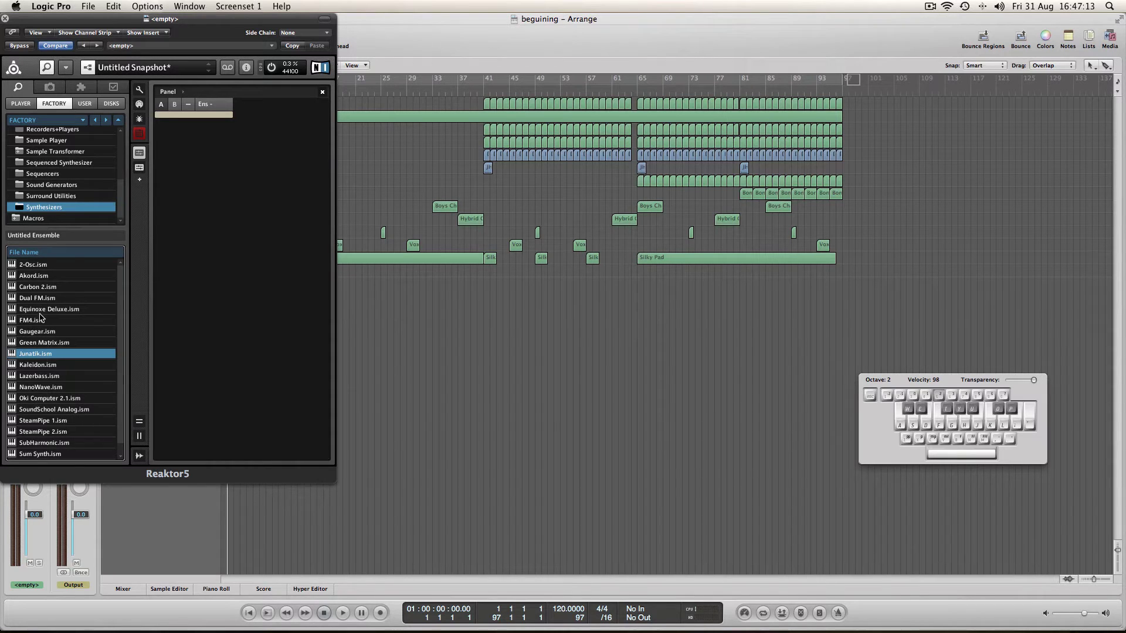
{"action": "left_click_drag", "start_coordinate": [26, 320], "coordinate": [228, 198]}
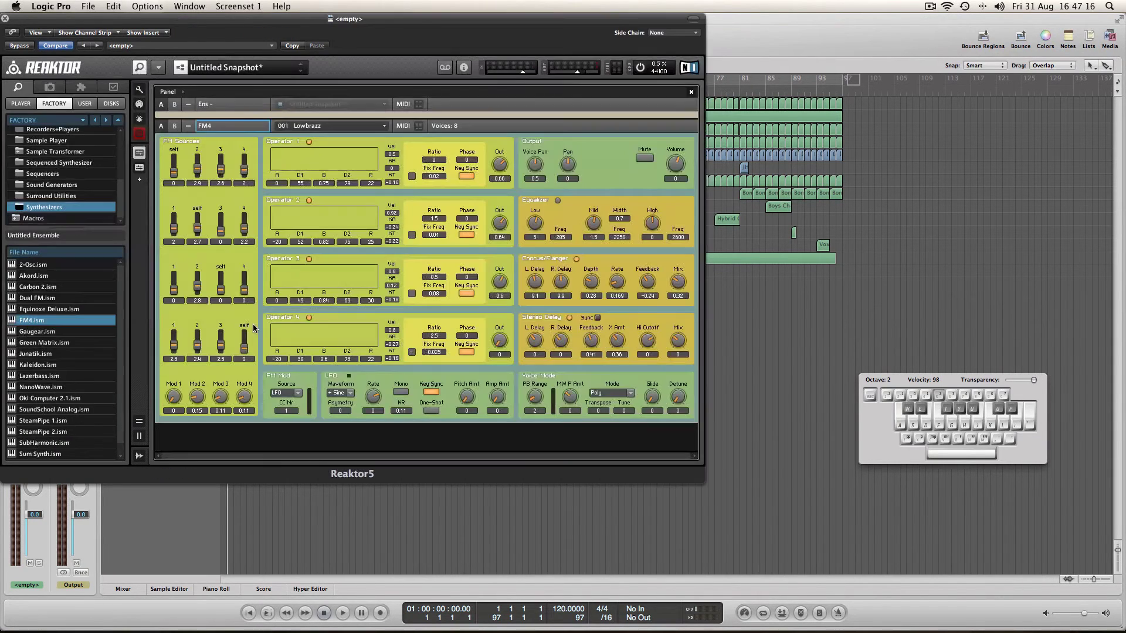
- Wire FM4's L and R outputs to Out 1 and Out 2 in the ensemble structure, then return to the panel view
{"action": "double_click", "coordinate": [305, 439]}
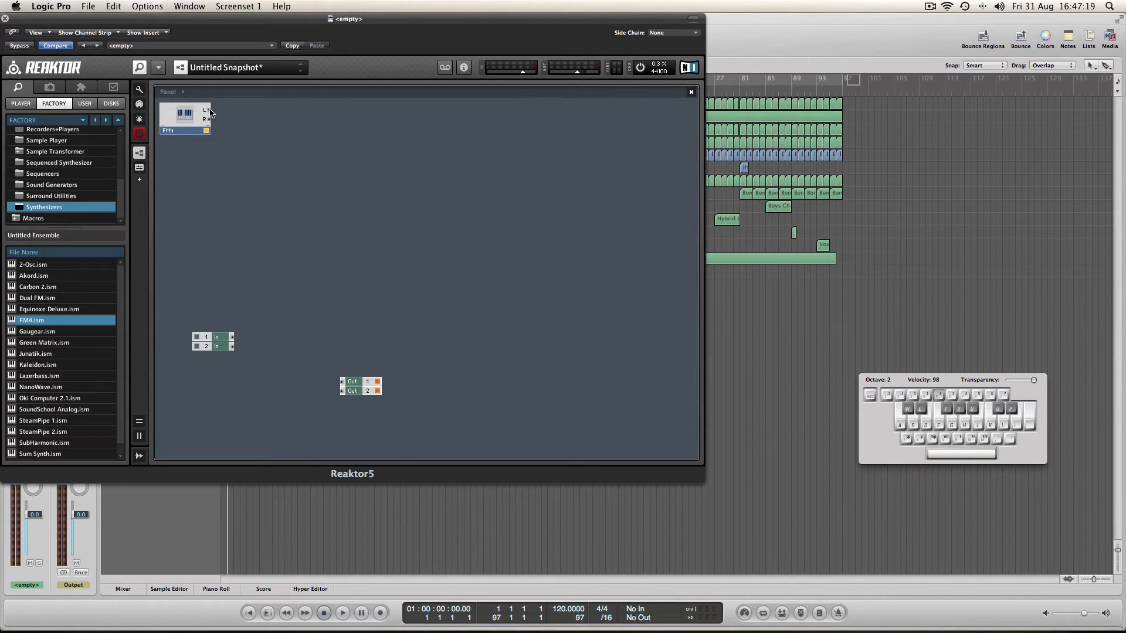
{"action": "mouse_move", "coordinate": [208, 109]}
{"action": "left_mouse_down"}
{"action": "mouse_move", "coordinate": [351, 352]}
{"action": "mouse_move", "coordinate": [342, 381]}
{"action": "left_mouse_up"}
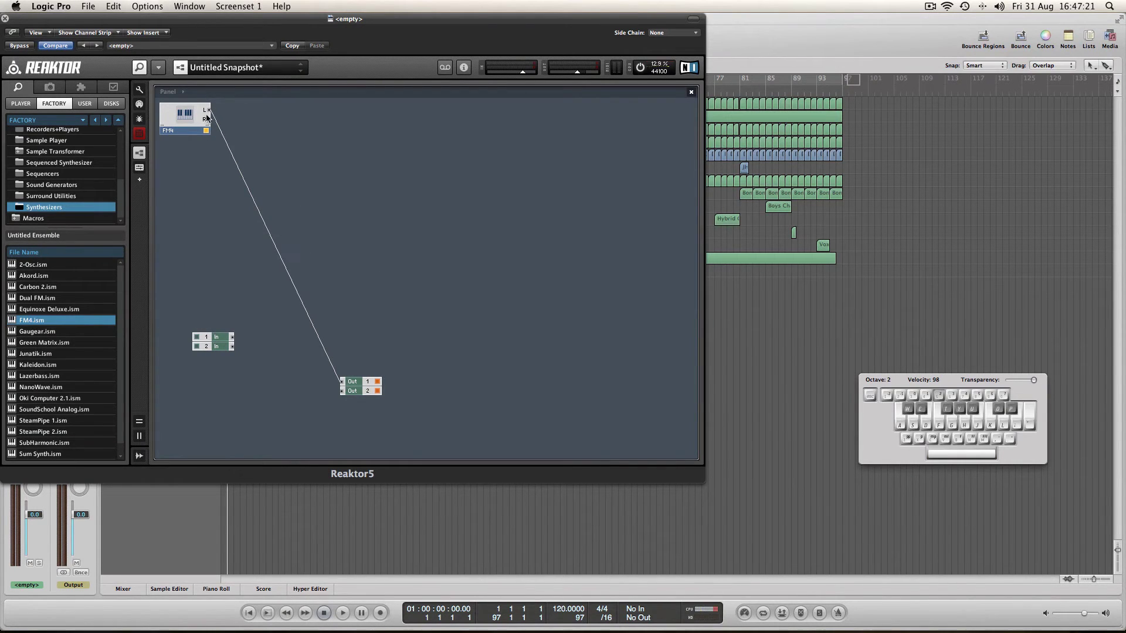
{"action": "left_click_drag", "start_coordinate": [207, 118], "coordinate": [341, 395]}
{"action": "double_click", "coordinate": [406, 268]}
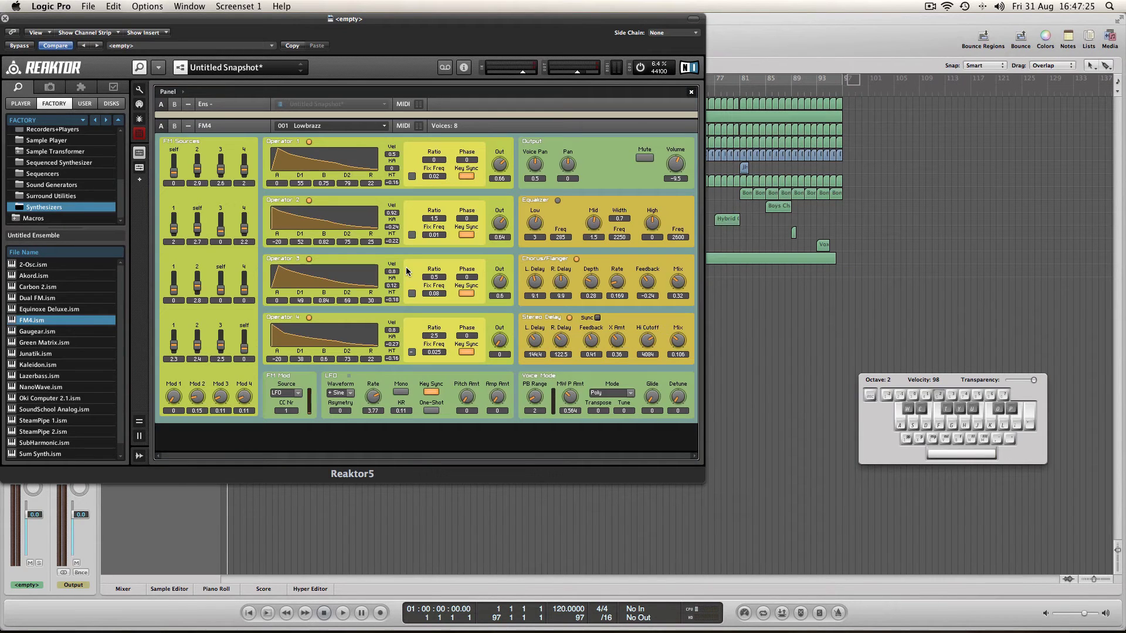
- Play a run of test notes with FM4's Lowbrazz snapshot
{"action": "key", "text": "a"}
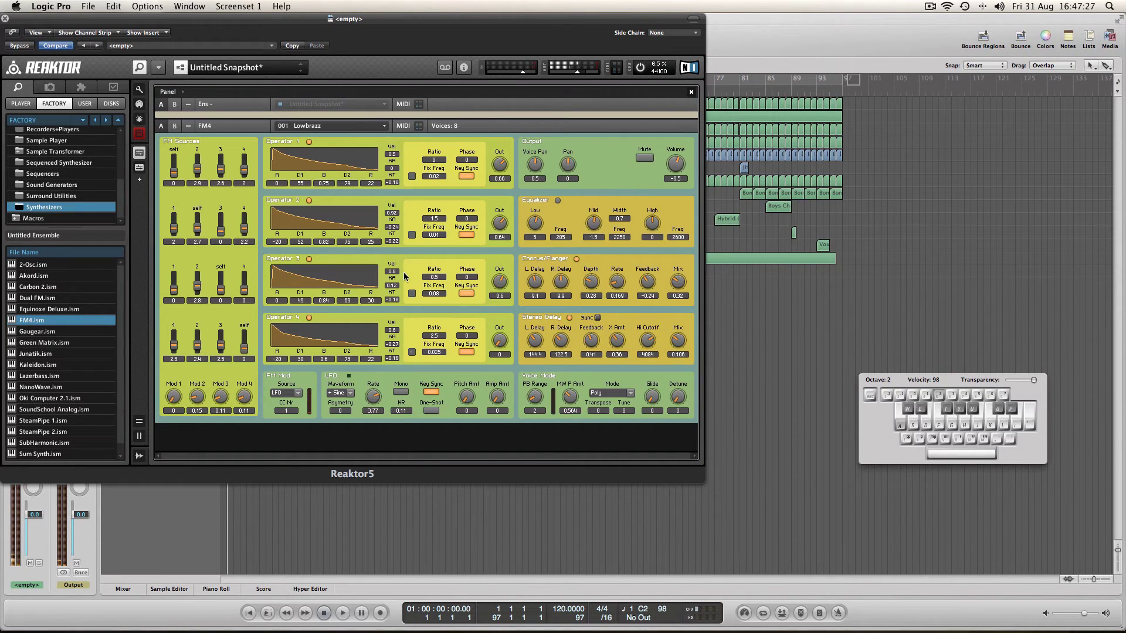
{"action": "key", "text": "d"}
{"action": "key", "text": "f"}
{"action": "key", "text": "s"}
{"action": "key", "text": "a"}
{"action": "key", "text": "a"}
{"action": "key", "text": "s"}
{"action": "key", "text": "d"}
- Set FM4's LFO pitch amount to 100 and raise its amp amount while playing test notes
{"action": "left_click_drag", "start_coordinate": [472, 398], "coordinate": [469, 355]}
{"action": "key", "text": "a"}
{"action": "left_click_drag", "start_coordinate": [464, 395], "coordinate": [458, 330]}
{"action": "key", "text": "a"}
{"action": "double_click", "coordinate": [463, 406]}
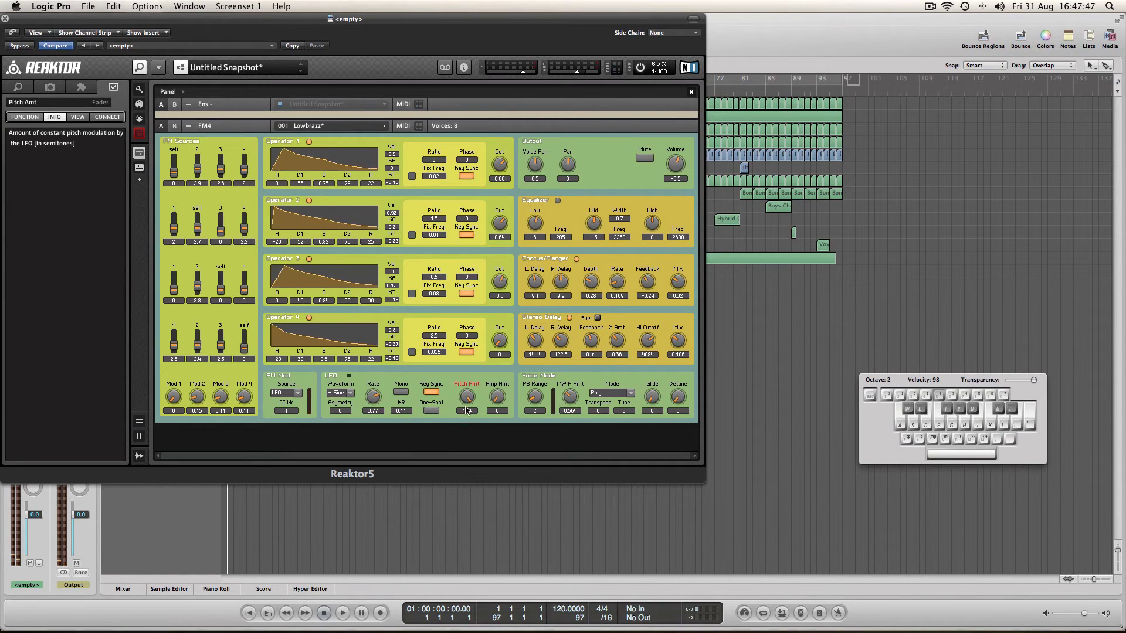
{"action": "left_click", "coordinate": [18, 87]}
{"action": "left_click_drag", "start_coordinate": [462, 413], "coordinate": [472, 346]}
{"action": "key", "text": "a"}
{"action": "key", "text": "a"}
- Try FM4's LFO One-Shot mode and switch it off again, then set the LFO pitch amount to 3 and play a note
{"action": "left_click", "coordinate": [435, 412]}
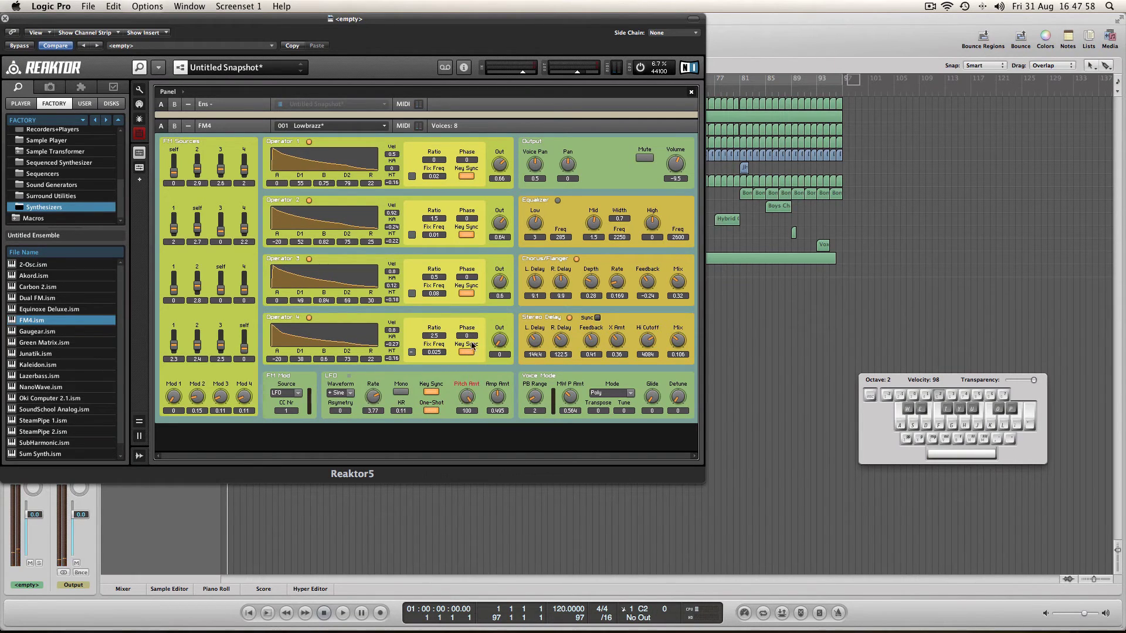
{"action": "left_click", "coordinate": [432, 411]}
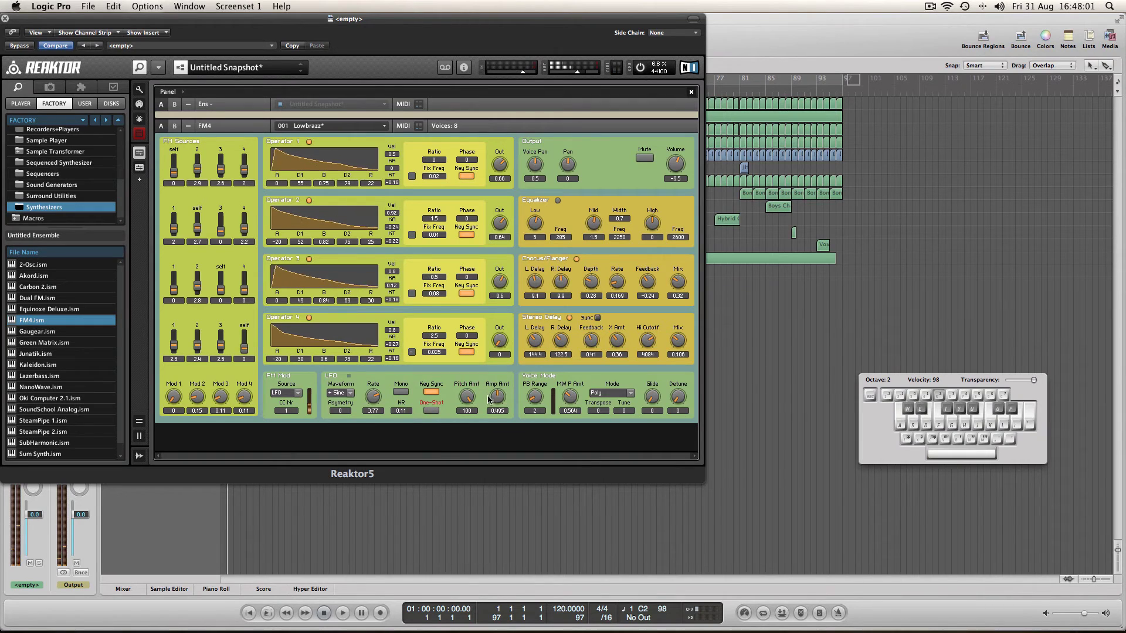
{"action": "left_click_drag", "start_coordinate": [468, 396], "coordinate": [455, 442]}
{"action": "key", "text": "a"}
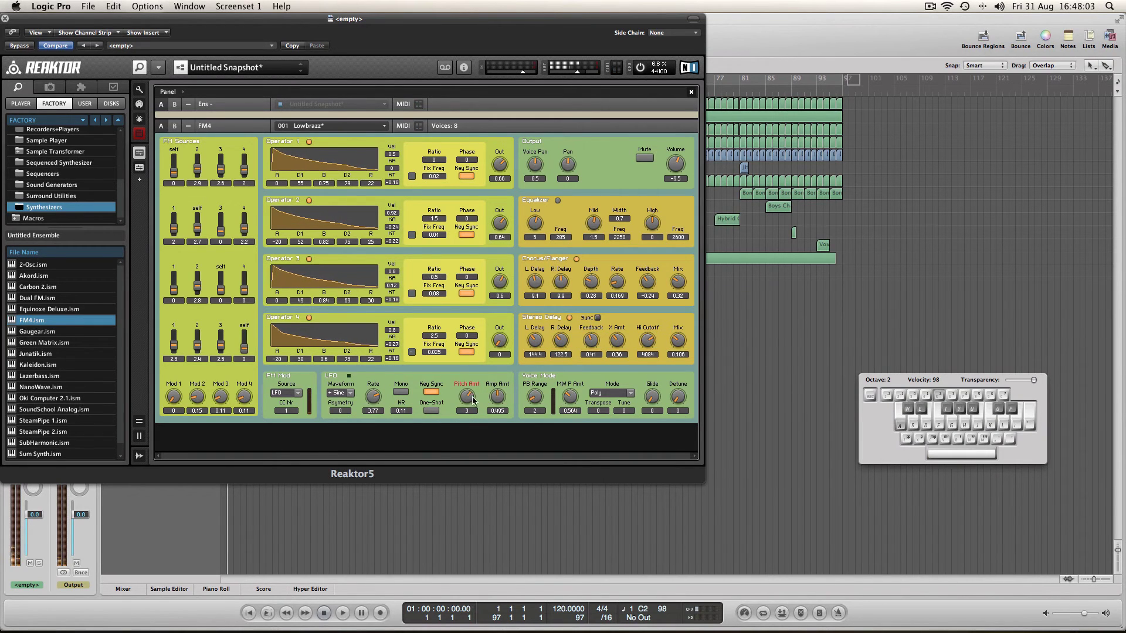
- Switch FM4's LFO to Mono and try different LFO rates while playing notes, finishing at 1.1
{"action": "left_click", "coordinate": [400, 392]}
{"action": "key", "text": "a"}
{"action": "left_click_drag", "start_coordinate": [376, 399], "coordinate": [371, 341]}
{"action": "key", "text": "a"}
{"action": "left_click_drag", "start_coordinate": [374, 400], "coordinate": [371, 432]}
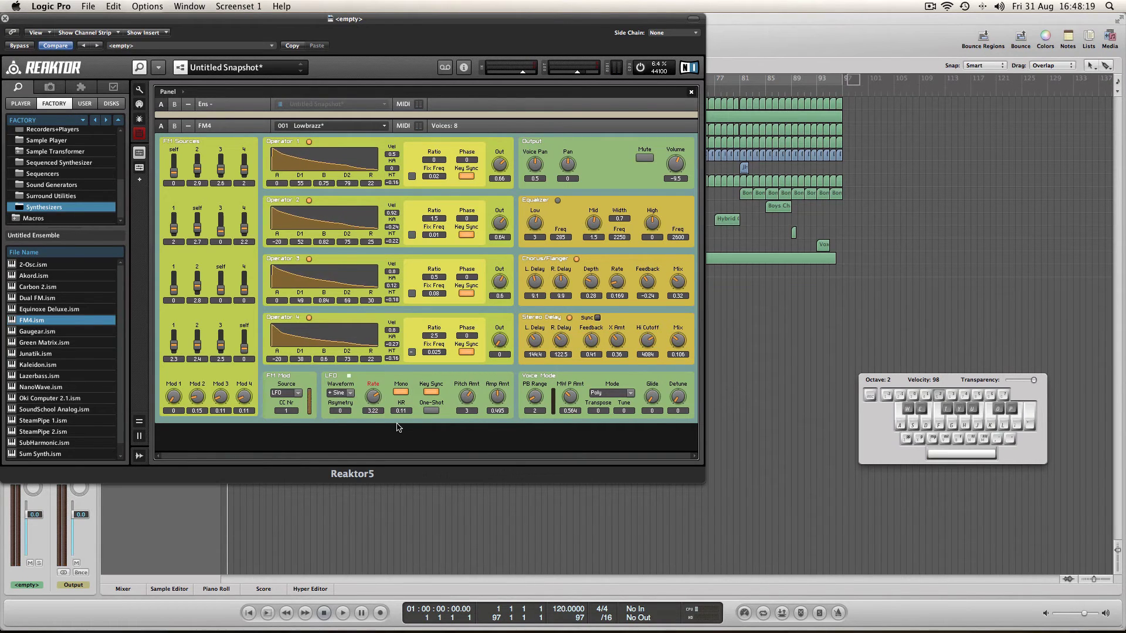
{"action": "key", "text": "a"}
{"action": "left_click_drag", "start_coordinate": [374, 398], "coordinate": [363, 419]}
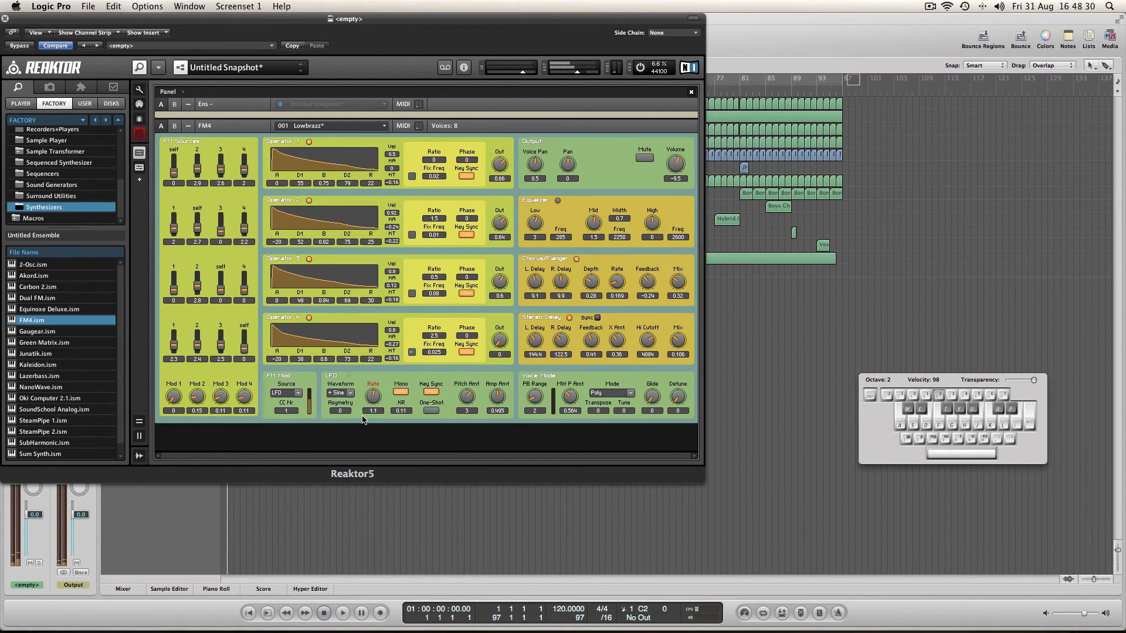
- Set FM4's LFO waveform to - Tri and vary the LFO rate from 20 down to 2.07
{"action": "left_click", "coordinate": [340, 393]}
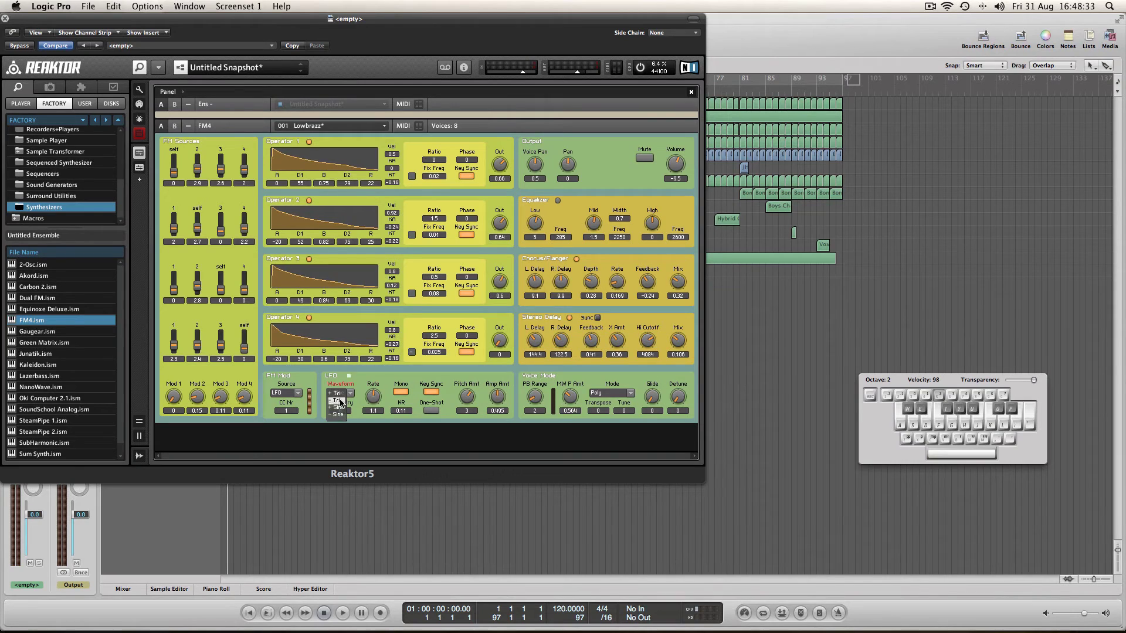
{"action": "left_click", "coordinate": [339, 401]}
{"action": "left_click_drag", "start_coordinate": [372, 394], "coordinate": [373, 383]}
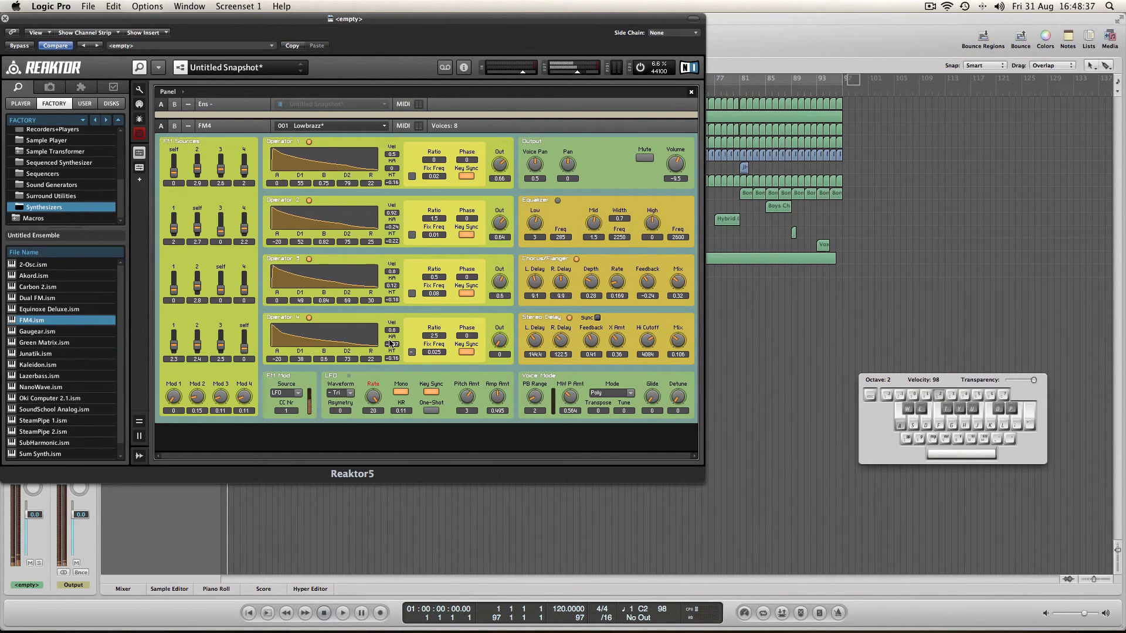
{"action": "left_click_drag", "start_coordinate": [390, 343], "coordinate": [375, 392]}
- Delete the FM4 instrument and load Tone Gen.ism into the ensemble in its place
{"action": "right_click", "coordinate": [216, 128]}
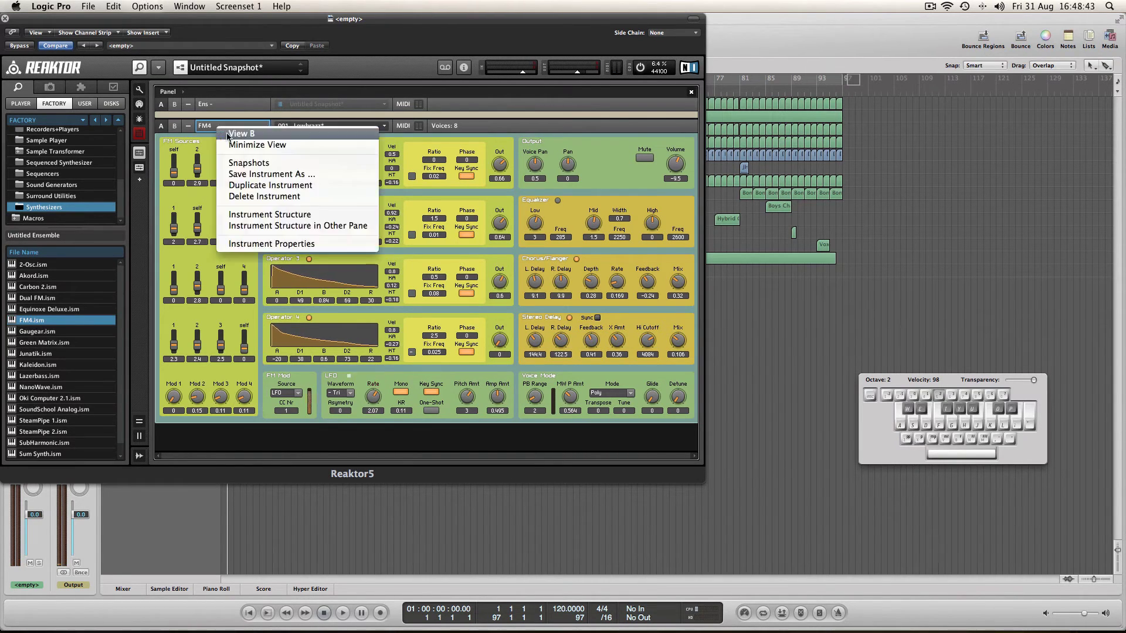
{"action": "left_click", "coordinate": [267, 197]}
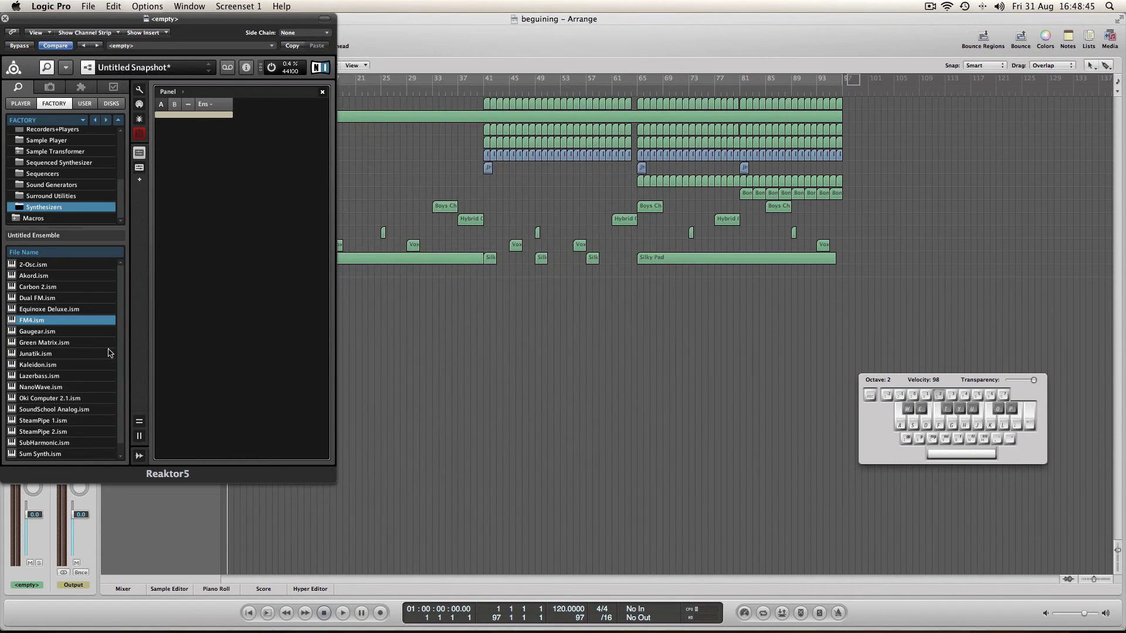
{"action": "scroll", "coordinate": [112, 432], "scroll_direction": "down", "scroll_amount": 1}
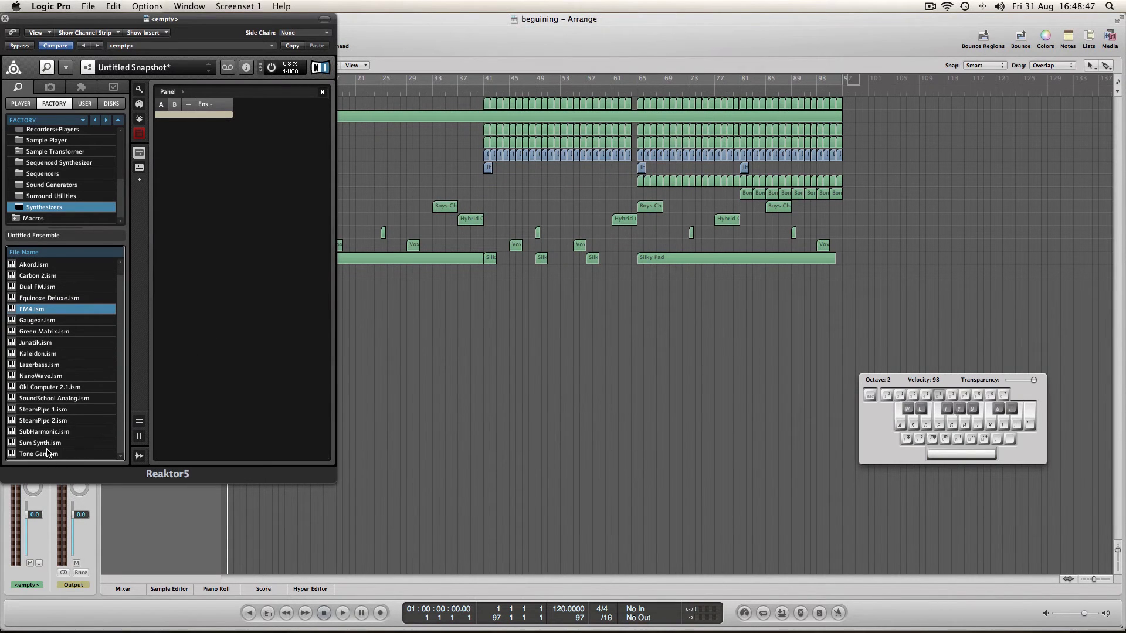
{"action": "left_click_drag", "start_coordinate": [39, 455], "coordinate": [281, 212]}
- Wire ToneGen's L and R outputs to Out 1 and Out 2, play a test note, and return to the panel view
{"action": "double_click", "coordinate": [284, 259]}
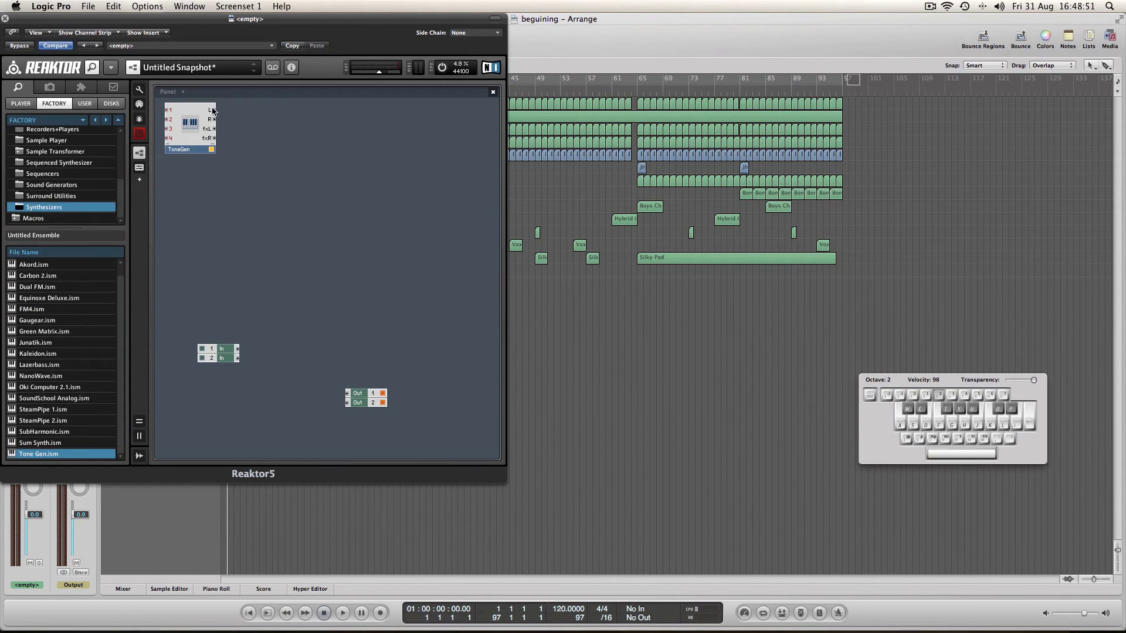
{"action": "left_click_drag", "start_coordinate": [213, 110], "coordinate": [346, 394]}
{"action": "left_click_drag", "start_coordinate": [213, 122], "coordinate": [345, 404]}
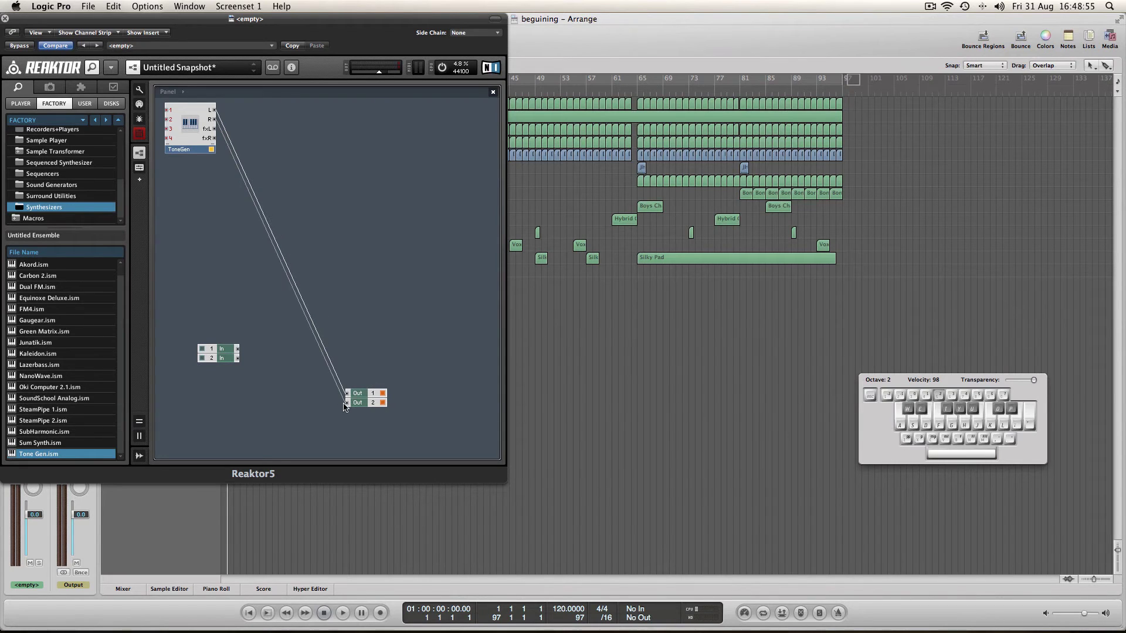
{"action": "key", "text": "a"}
{"action": "double_click", "coordinate": [344, 254]}
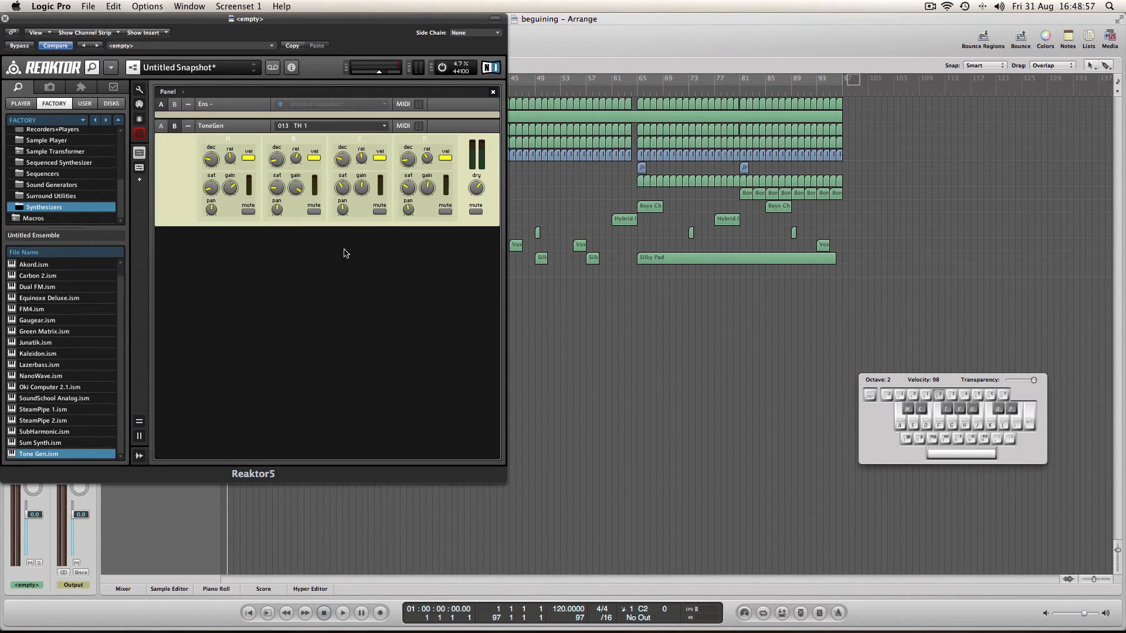
- Play test notes with ToneGen's TH 1 snapshot, then load its snapshot 2, th-1
{"action": "key", "text": "a"}
{"action": "key", "text": "d"}
{"action": "left_click", "coordinate": [311, 126]}
{"action": "left_click", "coordinate": [311, 171]}
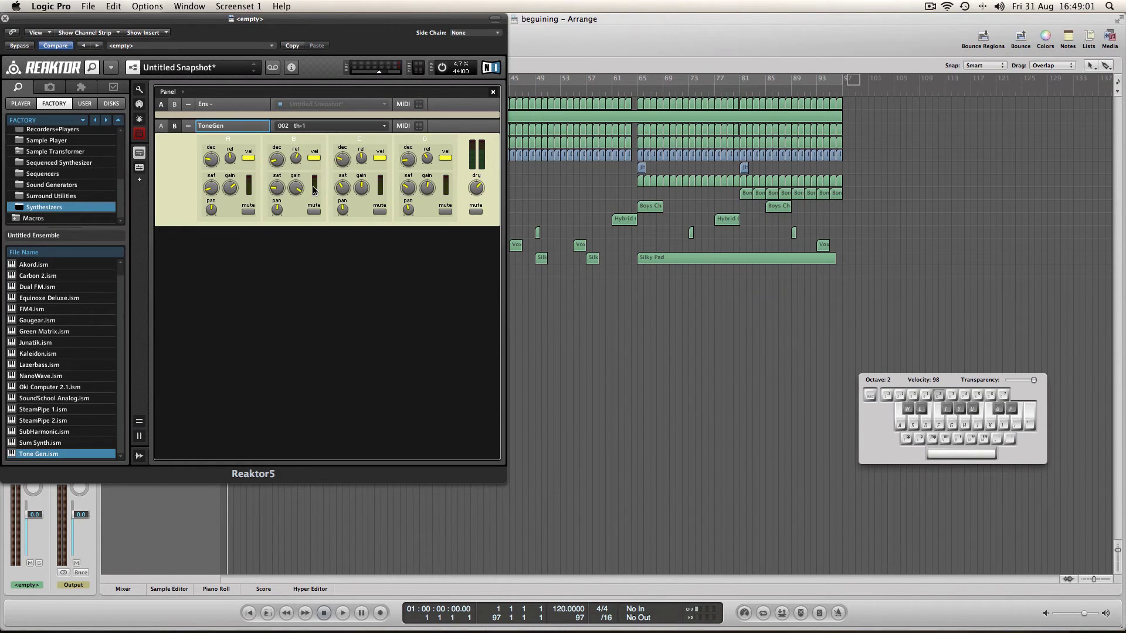
- Play a test note on th-1, then load ToneGen's Snap 1 from Bank 2 and play test notes with it
{"action": "key", "text": "a"}
{"action": "left_click", "coordinate": [309, 126]}
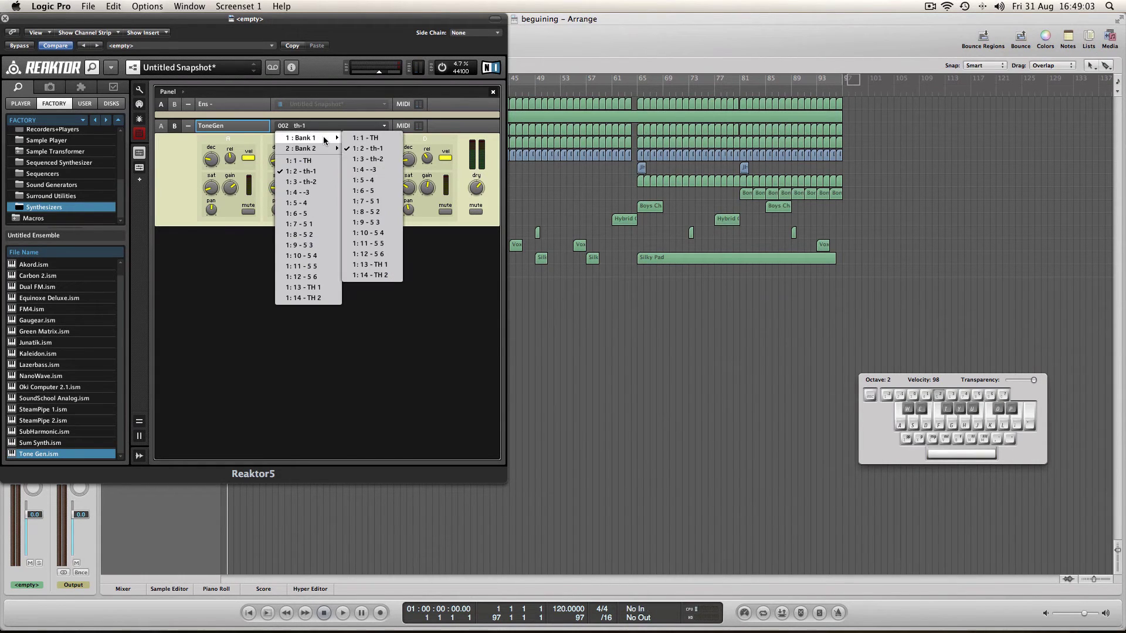
{"action": "mouse_move", "coordinate": [323, 148]}
{"action": "left_click", "coordinate": [387, 153]}
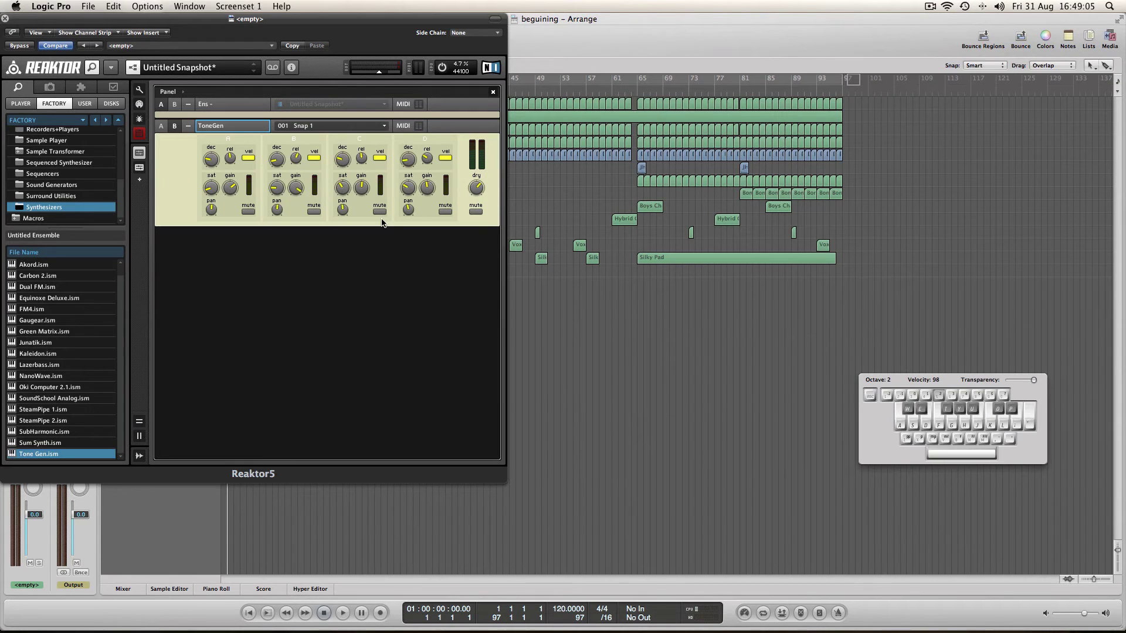
{"action": "key", "text": "a"}
{"action": "key", "text": "s"}
- Delete the ToneGen instrument and load Echomania.ism from the factory Effects instruments in its place
{"action": "right_click", "coordinate": [206, 128]}
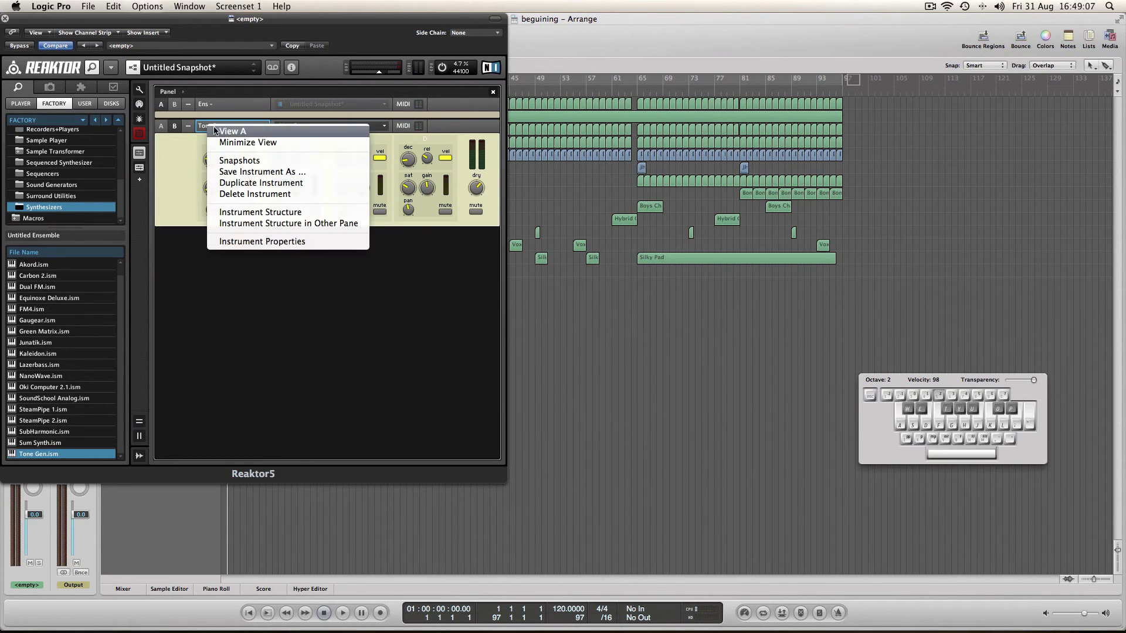
{"action": "left_click", "coordinate": [268, 199]}
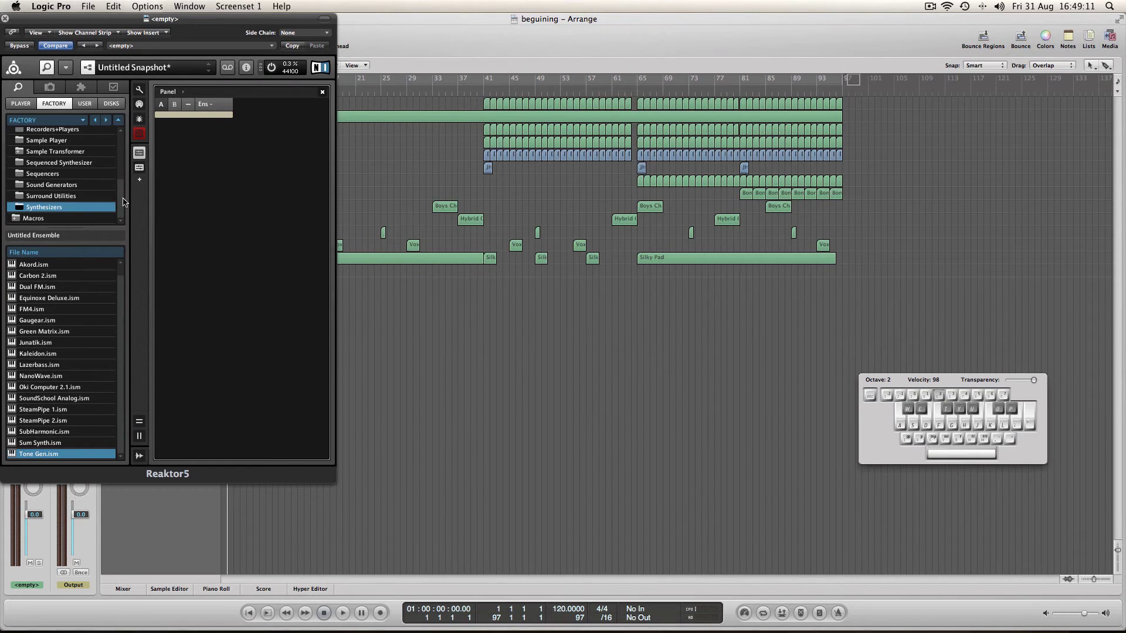
{"action": "left_click_drag", "start_coordinate": [122, 202], "coordinate": [108, 168]}
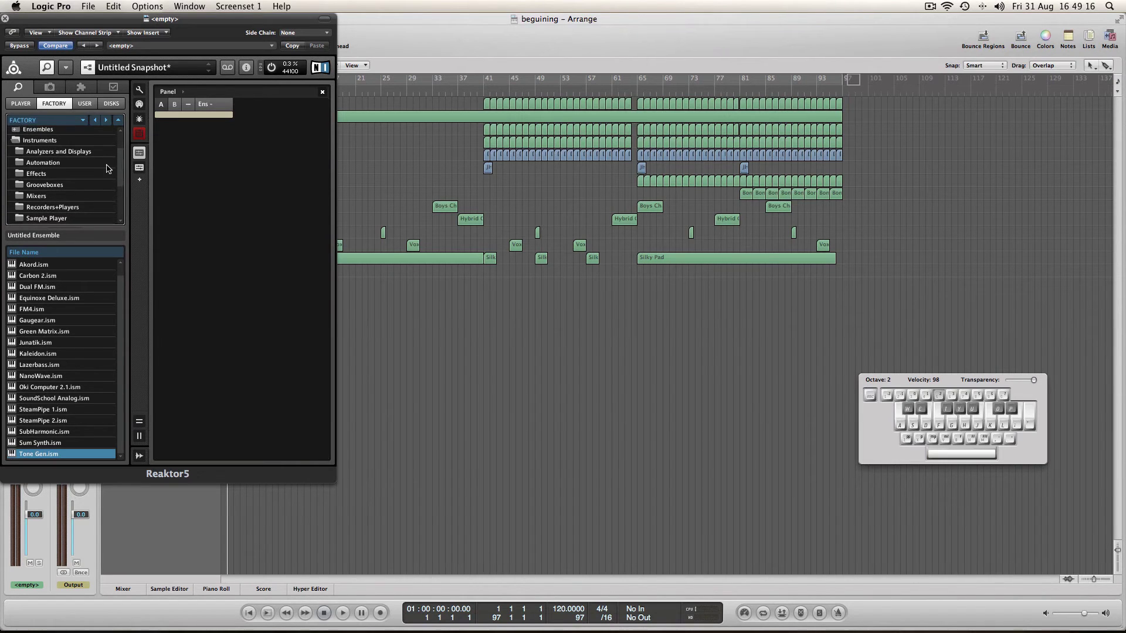
{"action": "left_click", "coordinate": [35, 175]}
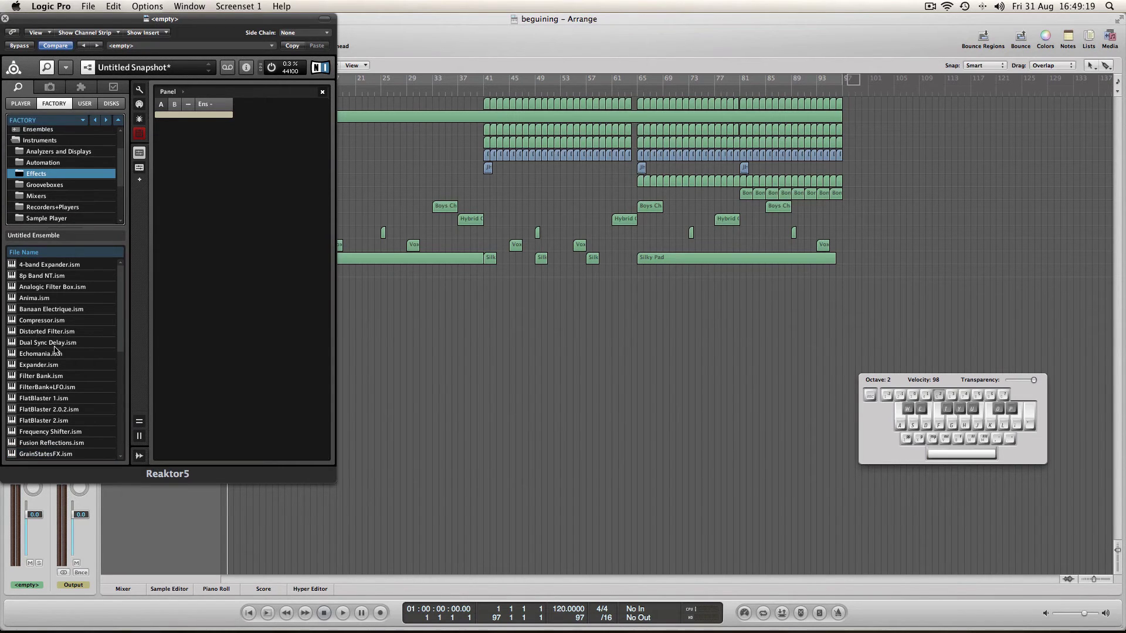
{"action": "left_click_drag", "start_coordinate": [35, 356], "coordinate": [222, 230]}
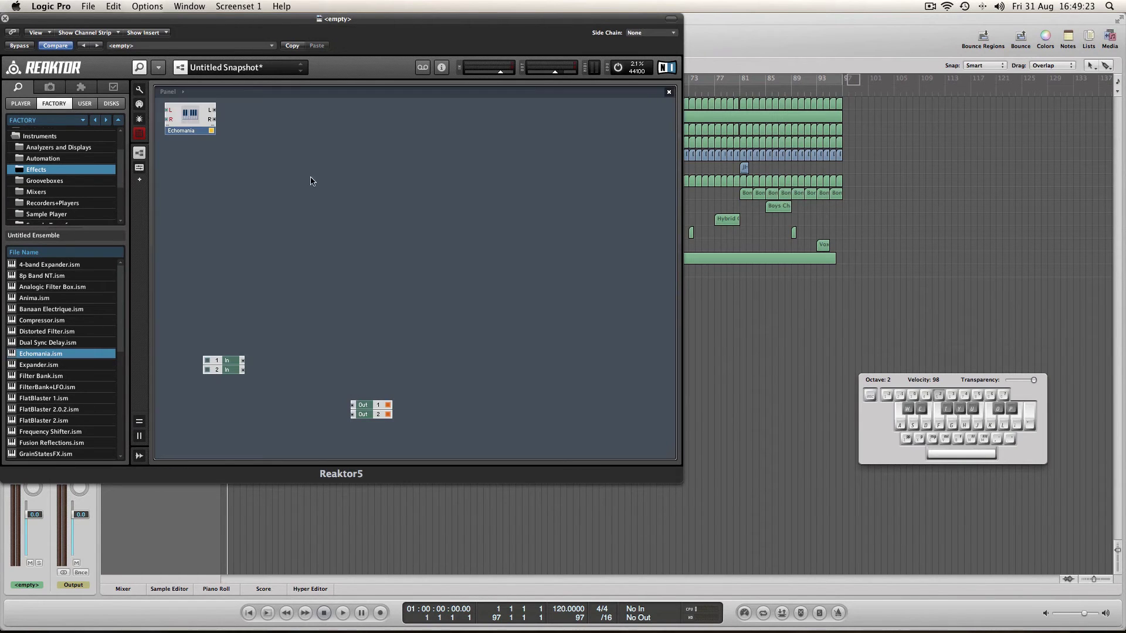
- Wire Echomania's L and R outputs to Out 1 and Out 2, and return to the panel view to play a test note
{"action": "left_click_drag", "start_coordinate": [214, 110], "coordinate": [351, 406]}
{"action": "left_click_drag", "start_coordinate": [215, 110], "coordinate": [352, 406]}
{"action": "left_click_drag", "start_coordinate": [214, 119], "coordinate": [350, 417]}
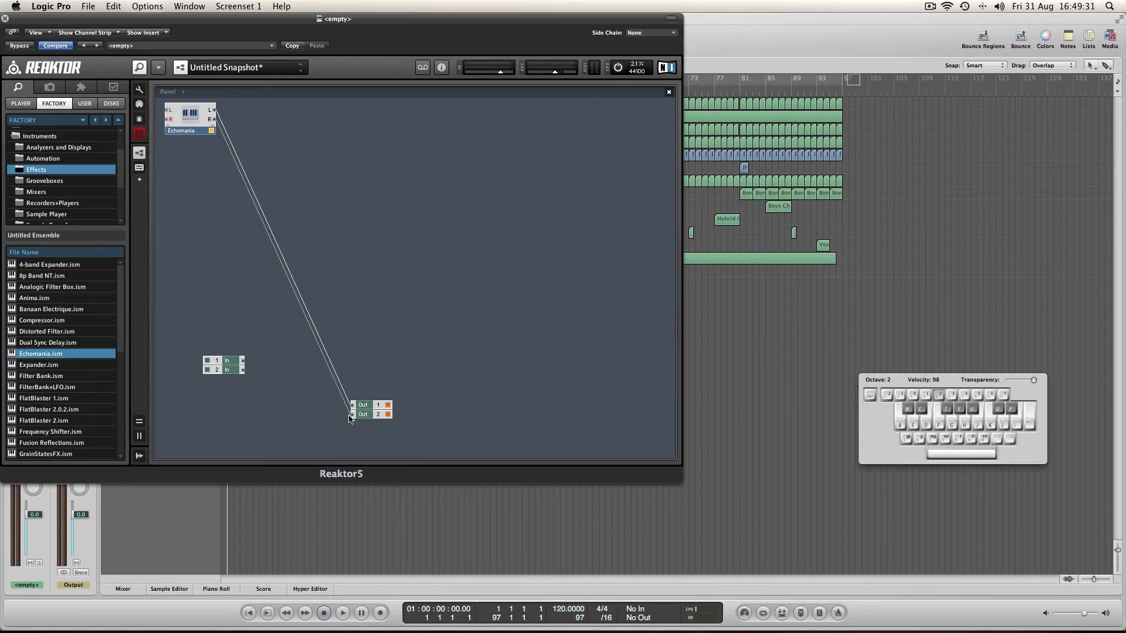
{"action": "key", "text": "a"}
{"action": "double_click", "coordinate": [403, 261]}
{"action": "key", "text": "a"}
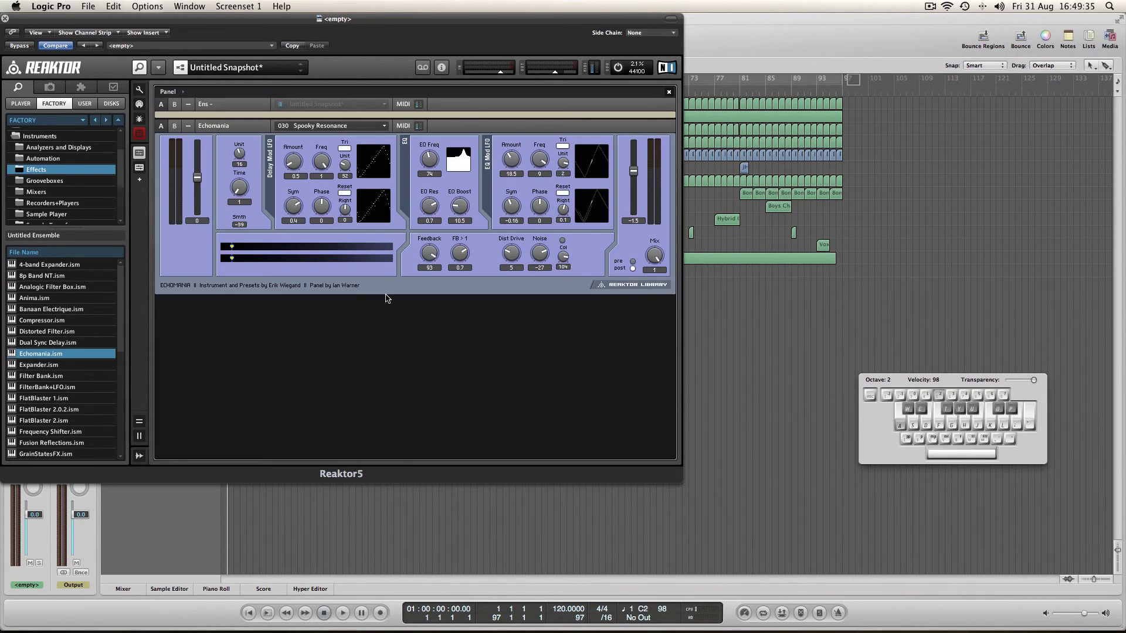
- Load Echomania's snapshot 1, Slow EQ LFO, and play test notes with it
{"action": "left_click", "coordinate": [308, 126]}
{"action": "left_click", "coordinate": [332, 138]}
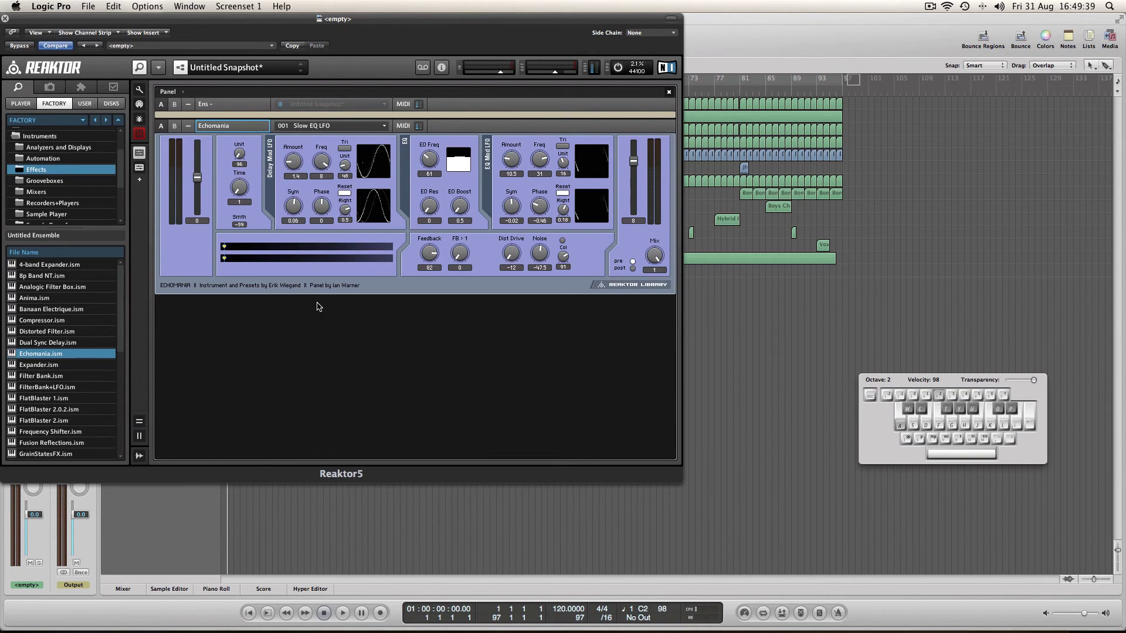
{"action": "key", "text": "s"}
{"action": "key", "text": "d"}
- Set Echomania's Time to 99 and its output level to 14, playing test notes to hear the changes
{"action": "left_click_drag", "start_coordinate": [239, 186], "coordinate": [238, 130]}
{"action": "key", "text": "a"}
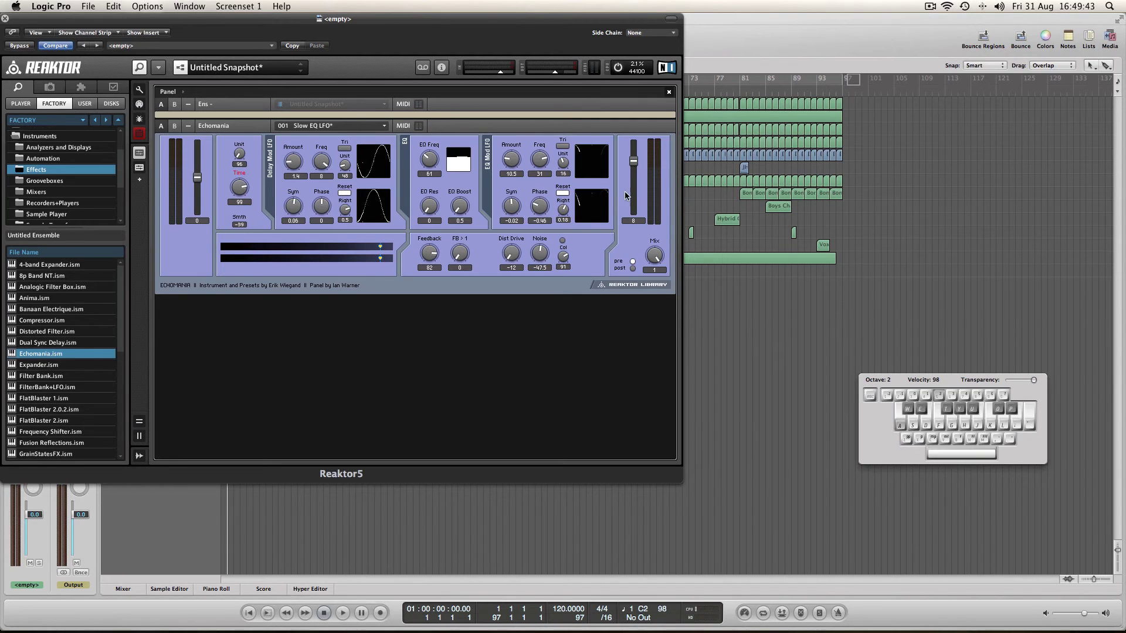
{"action": "left_click_drag", "start_coordinate": [629, 194], "coordinate": [630, 187]}
{"action": "key", "text": "d"}
- Load Echomania's snapshot 13, Noisy can
{"action": "left_click", "coordinate": [219, 126]}
{"action": "left_click", "coordinate": [291, 128]}
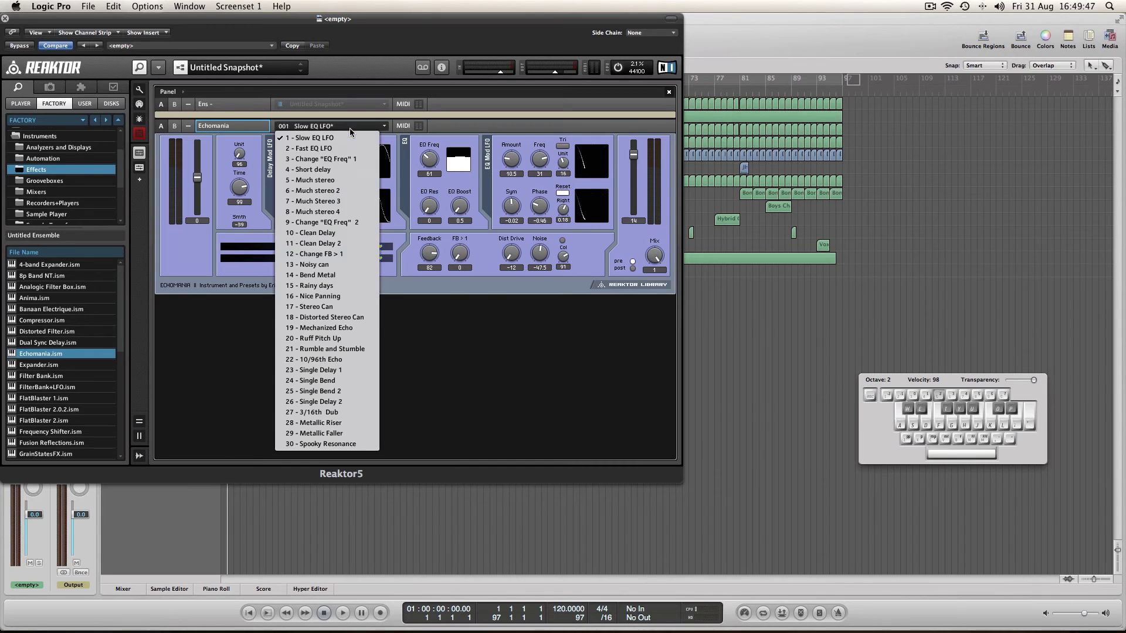
{"action": "left_click", "coordinate": [336, 267]}
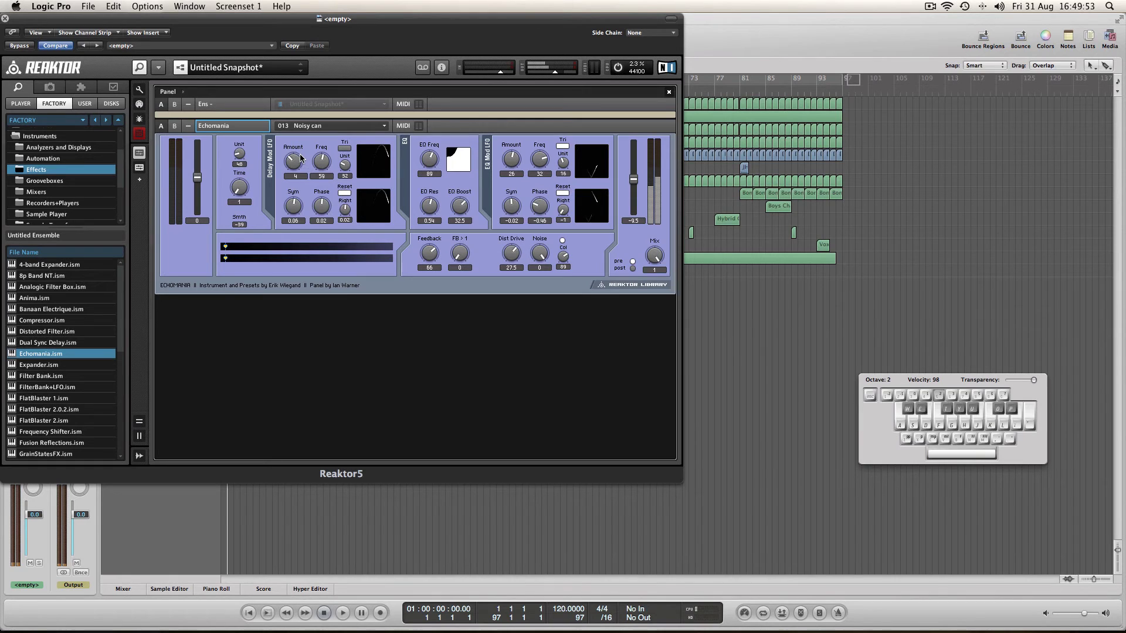
- Load Echomania's snapshot 5, Much stereo, and play a run of test notes with it
{"action": "left_click", "coordinate": [310, 126]}
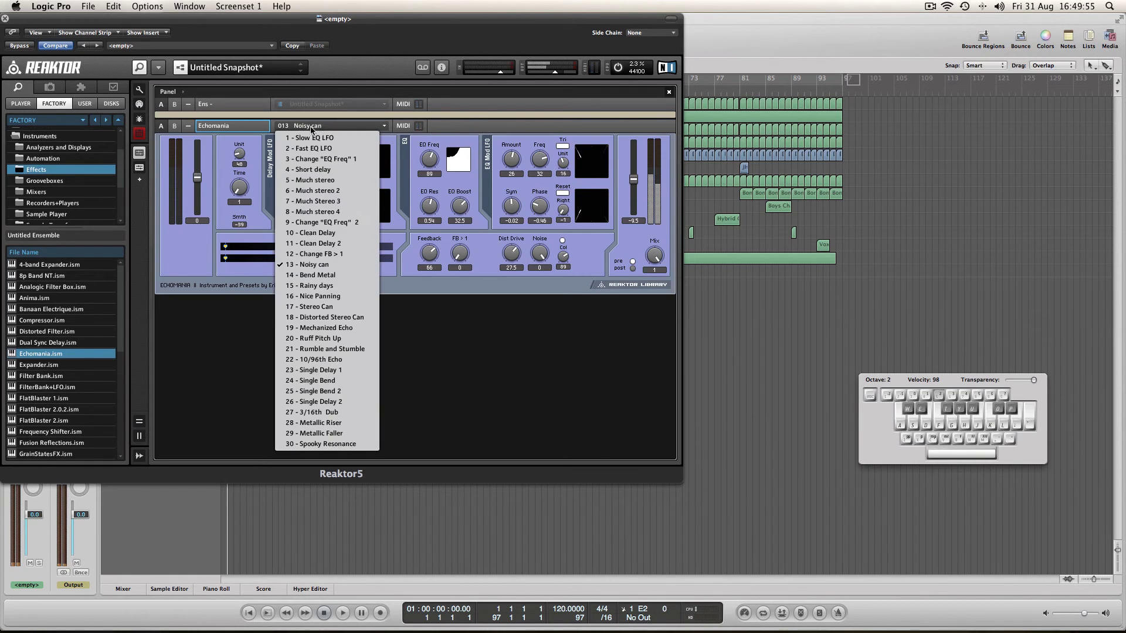
{"action": "left_click", "coordinate": [339, 181]}
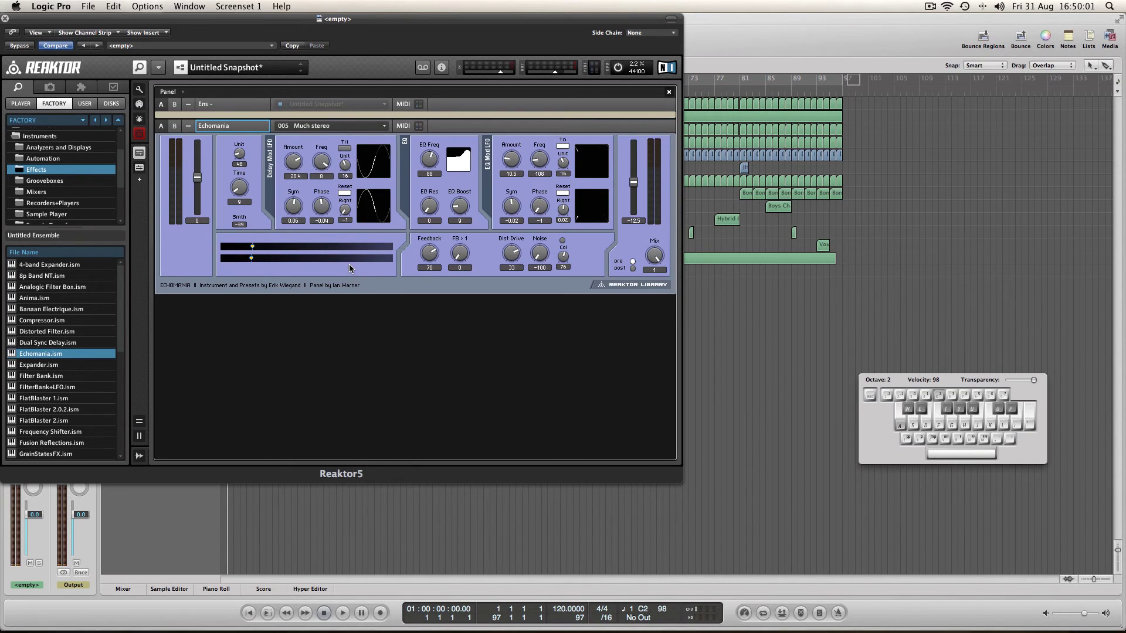
{"action": "key", "text": "s"}
{"action": "key", "text": "d"}
{"action": "key", "text": "f"}
{"action": "key", "text": "d"}
{"action": "key", "text": "s"}
- Delete the Echomania instrument, load Massive 1.1.ism from the Grooveboxes folder in its place, and play a test note
{"action": "right_click", "coordinate": [218, 125]}
{"action": "left_click", "coordinate": [267, 192]}
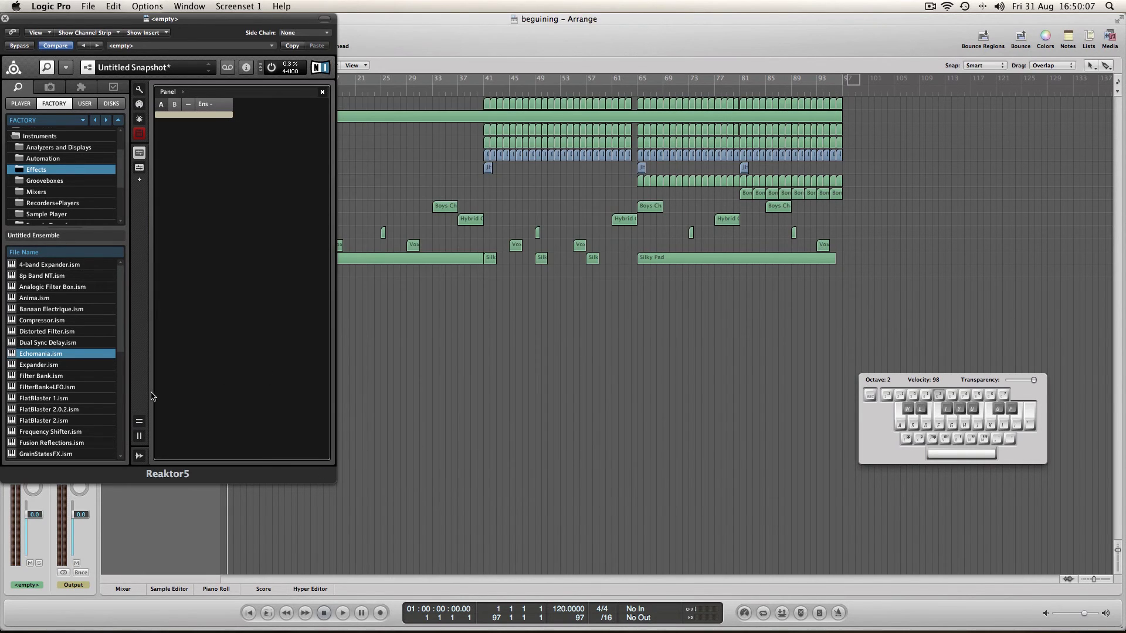
{"action": "left_click", "coordinate": [41, 180]}
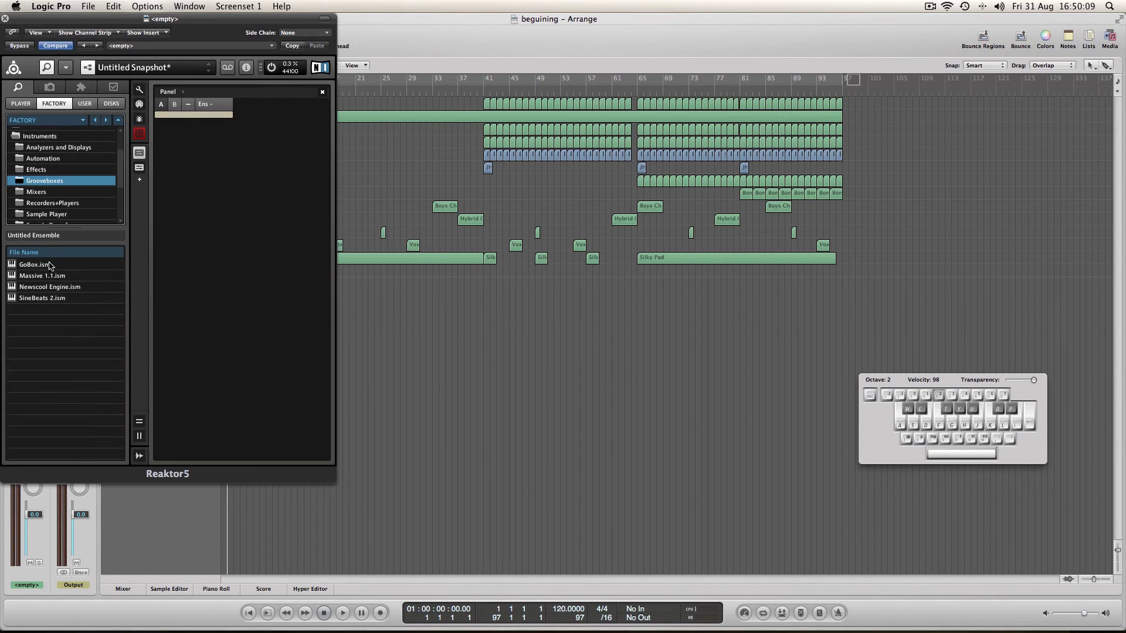
{"action": "double_click", "coordinate": [33, 281]}
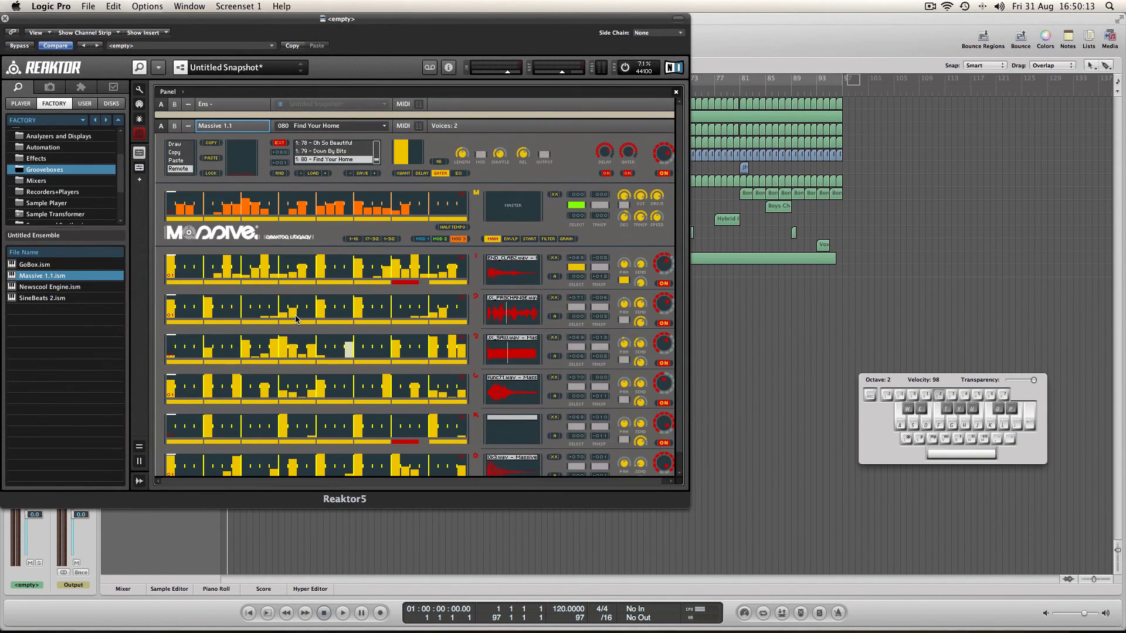
{"action": "key", "text": "a"}
- Examine Massive 1.1's panel and its nested structure levels from Sampler Pge 1 up through Drums, ending back at the panel
{"action": "left_click_drag", "start_coordinate": [679, 289], "coordinate": [679, 382]}
{"action": "left_click_drag", "start_coordinate": [326, 483], "coordinate": [482, 484]}
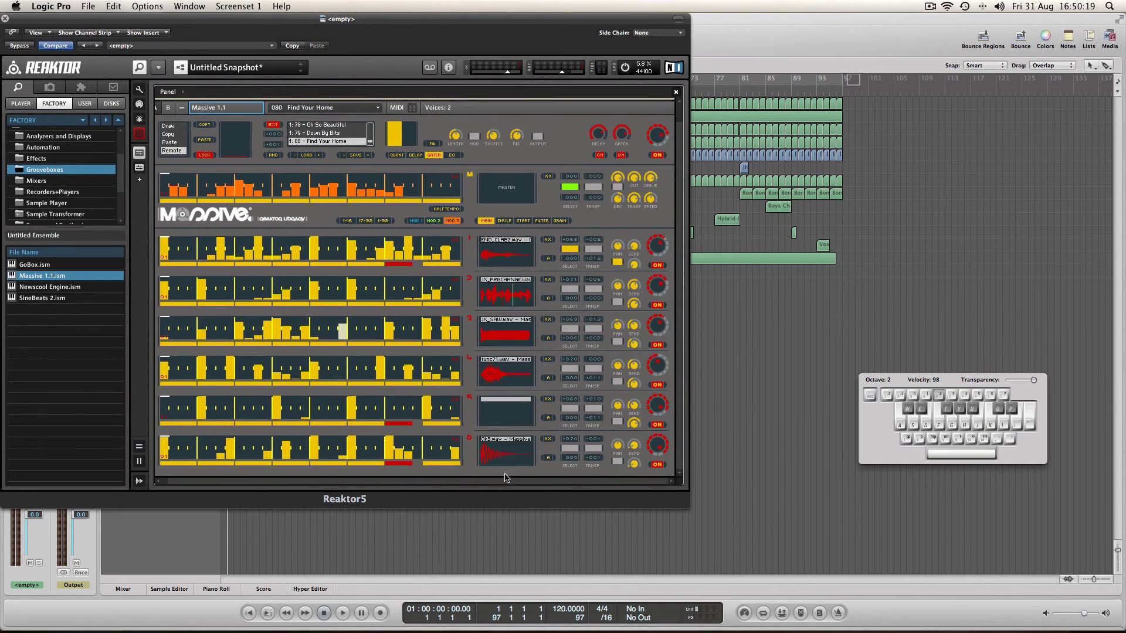
{"action": "double_click", "coordinate": [545, 470]}
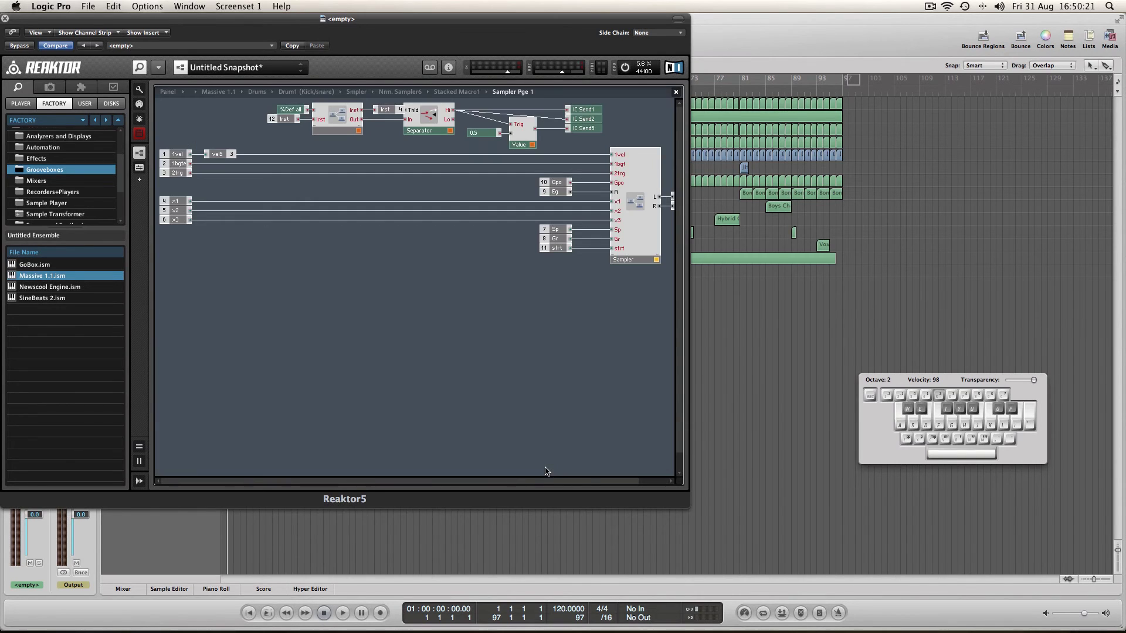
{"action": "double_click", "coordinate": [387, 279]}
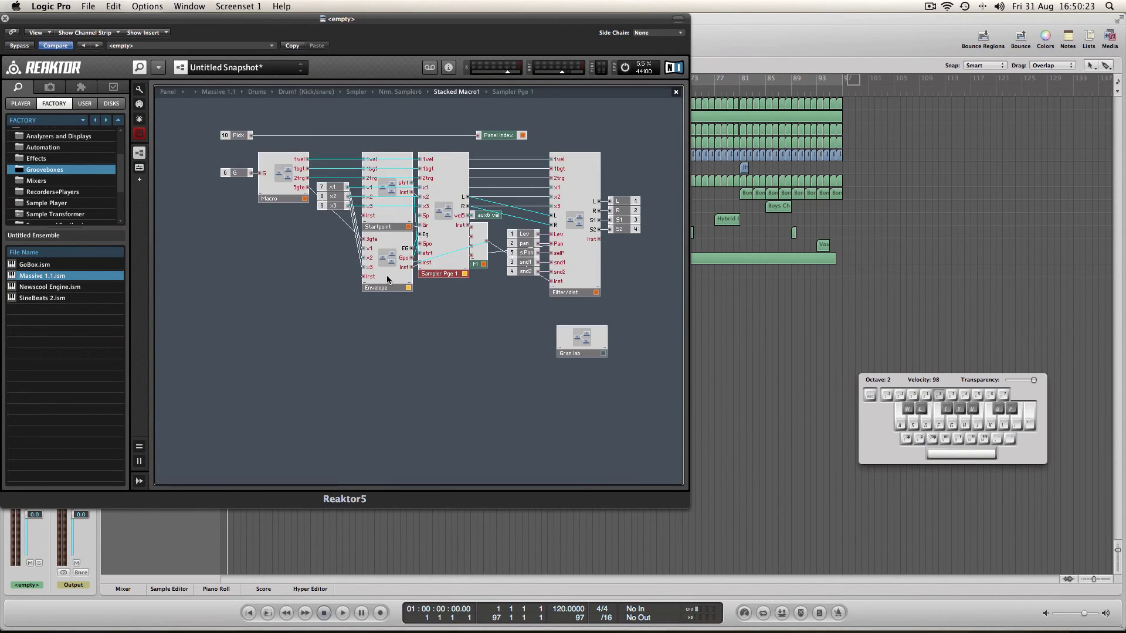
{"action": "double_click", "coordinate": [441, 353]}
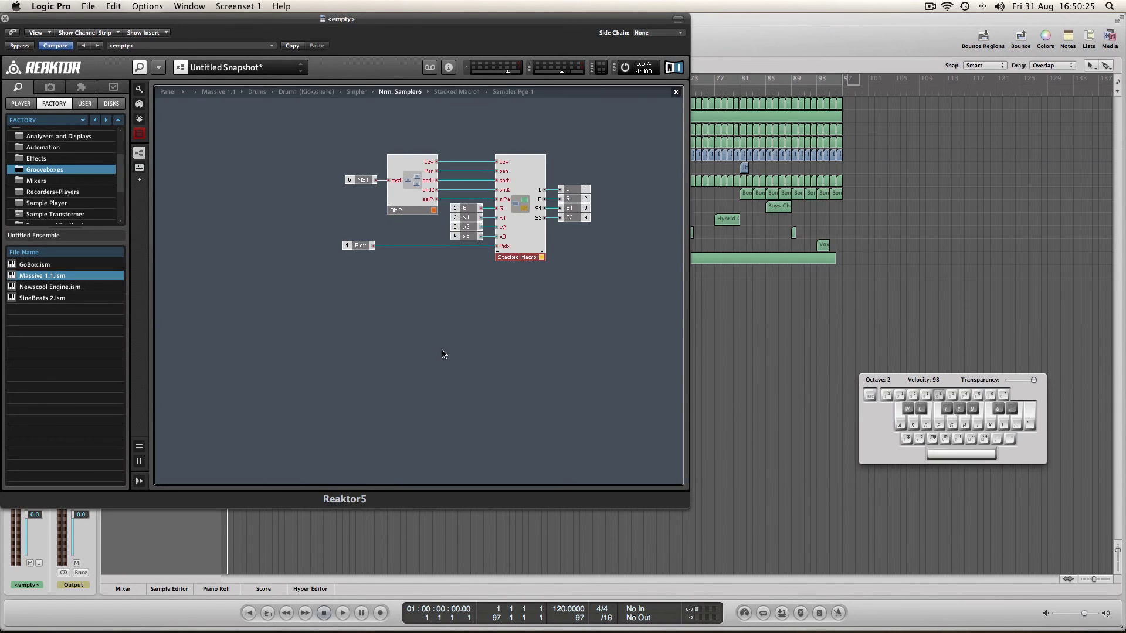
{"action": "double_click", "coordinate": [441, 353]}
{"action": "double_click", "coordinate": [441, 353]}
{"action": "double_click", "coordinate": [441, 353]}
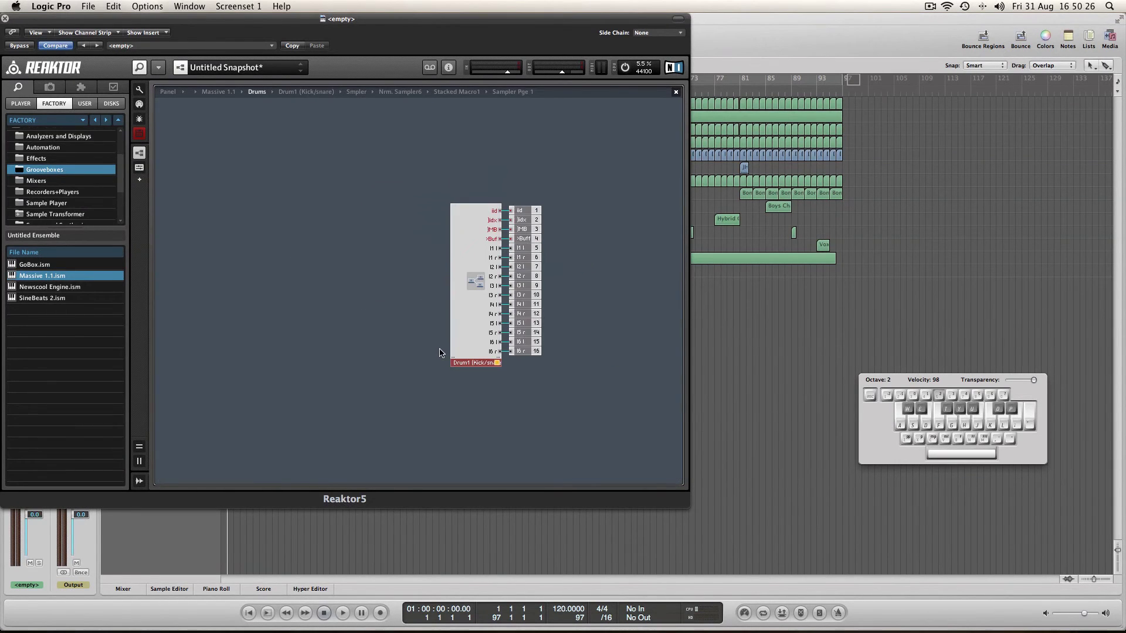
{"action": "double_click", "coordinate": [373, 304]}
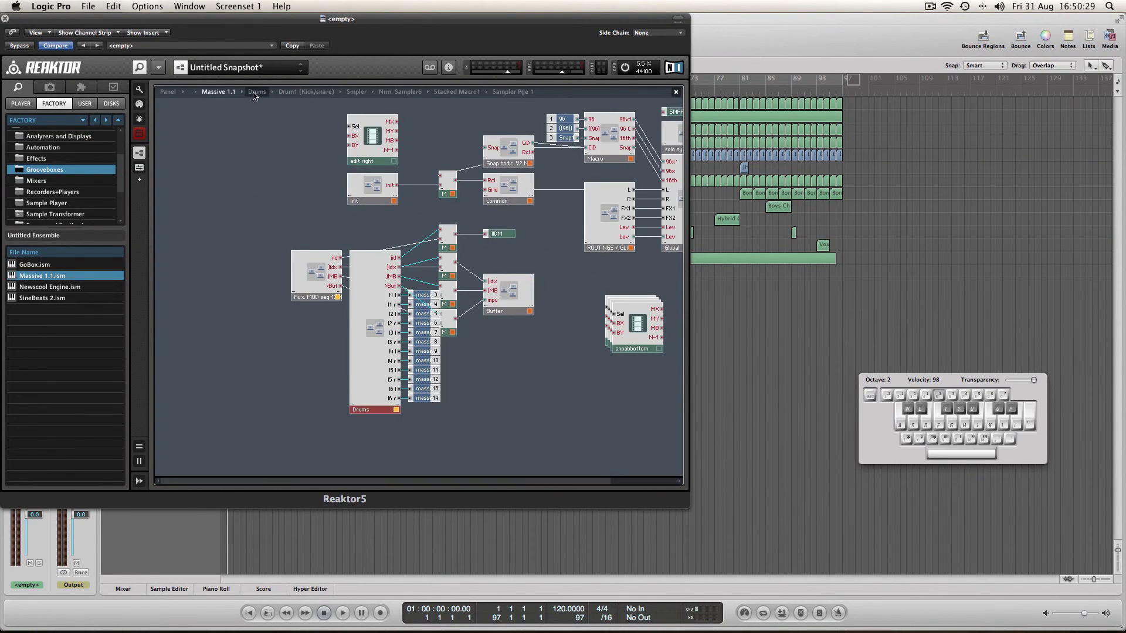
{"action": "left_click", "coordinate": [250, 93]}
{"action": "left_click", "coordinate": [496, 94]}
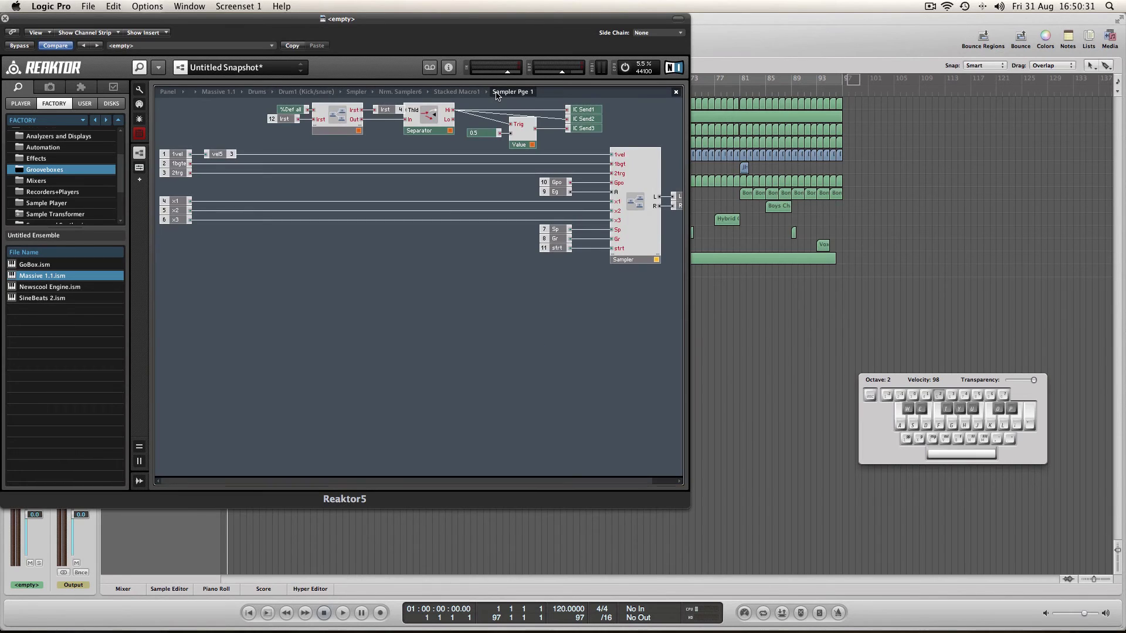
{"action": "left_click_drag", "start_coordinate": [349, 480], "coordinate": [574, 480]}
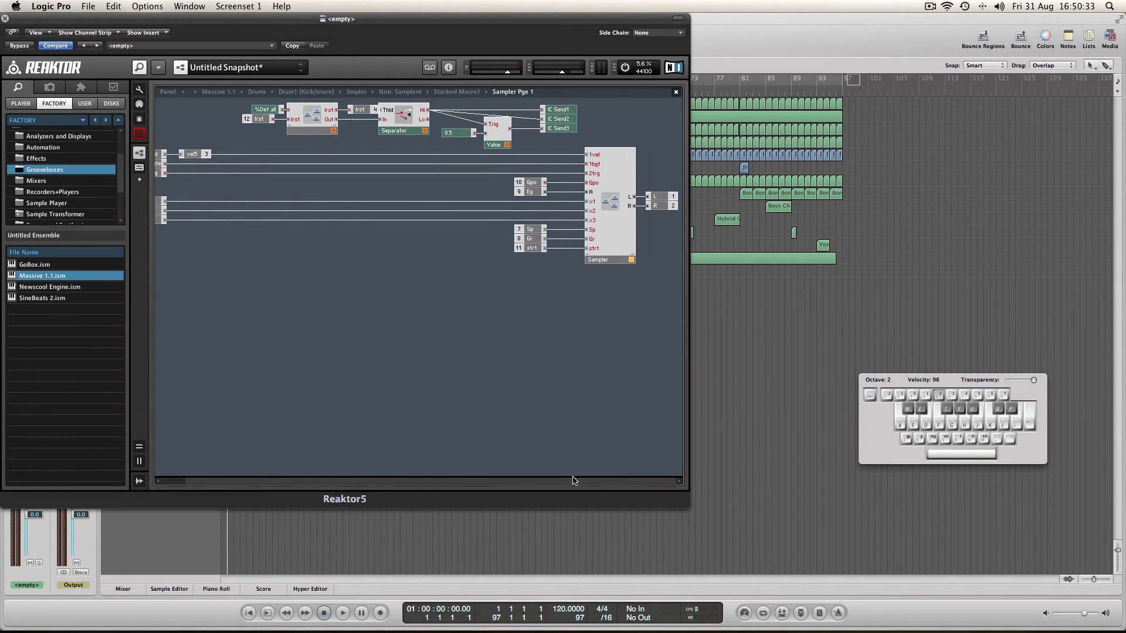
{"action": "left_click", "coordinate": [215, 95]}
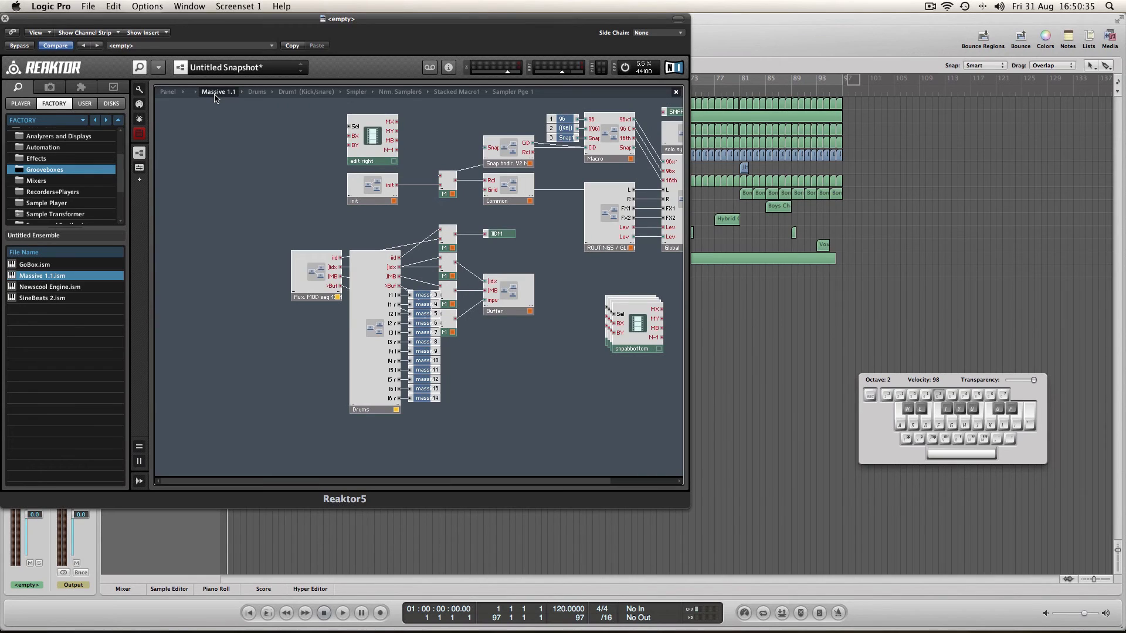
{"action": "double_click", "coordinate": [251, 340]}
{"action": "double_click", "coordinate": [310, 279]}
- Play test notes with Massive 1.1's Find Your Home snapshot, then load and audition snapshot 6, BLOUR !
{"action": "key", "text": "a"}
{"action": "key", "text": "s"}
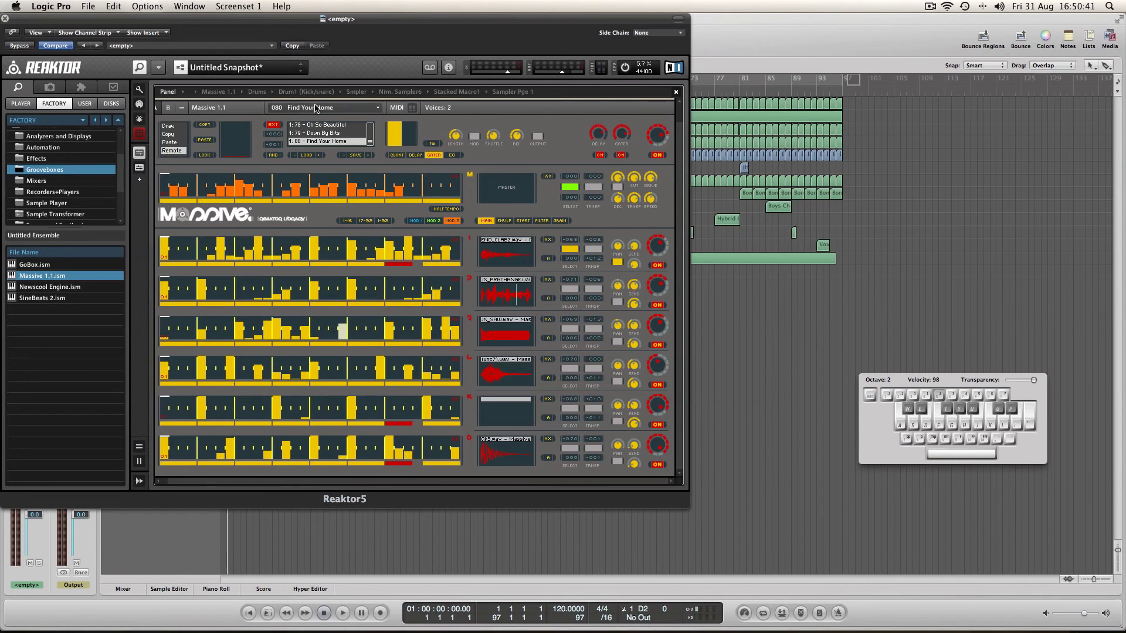
{"action": "left_click", "coordinate": [316, 108]}
{"action": "left_click", "coordinate": [319, 172]}
{"action": "key", "text": "a"}
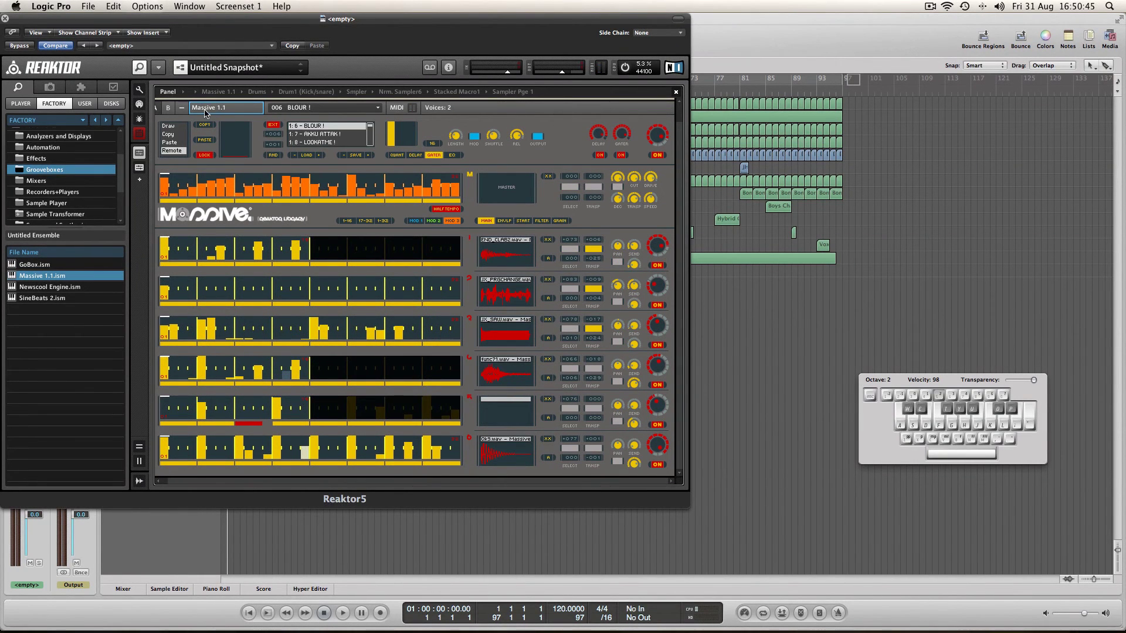
- Delete the Massive 1.1 instrument from the ensemble and remove the Reaktor5 plug-in from the empty track's instrument slot
{"action": "right_click", "coordinate": [216, 113]}
{"action": "left_click", "coordinate": [246, 176]}
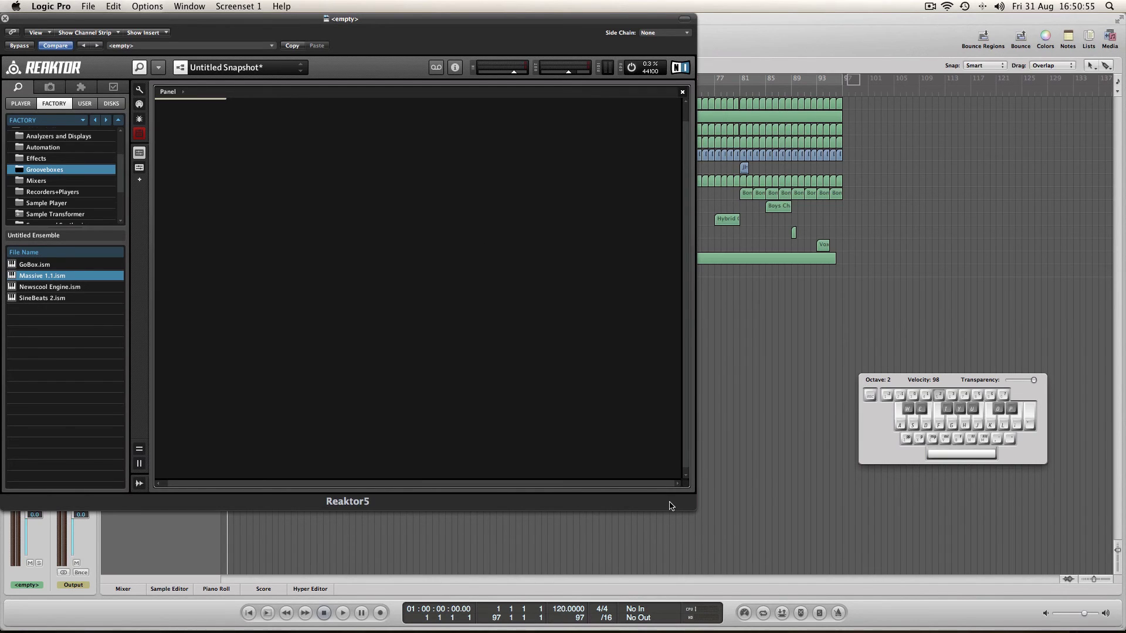
{"action": "left_click", "coordinate": [5, 19]}
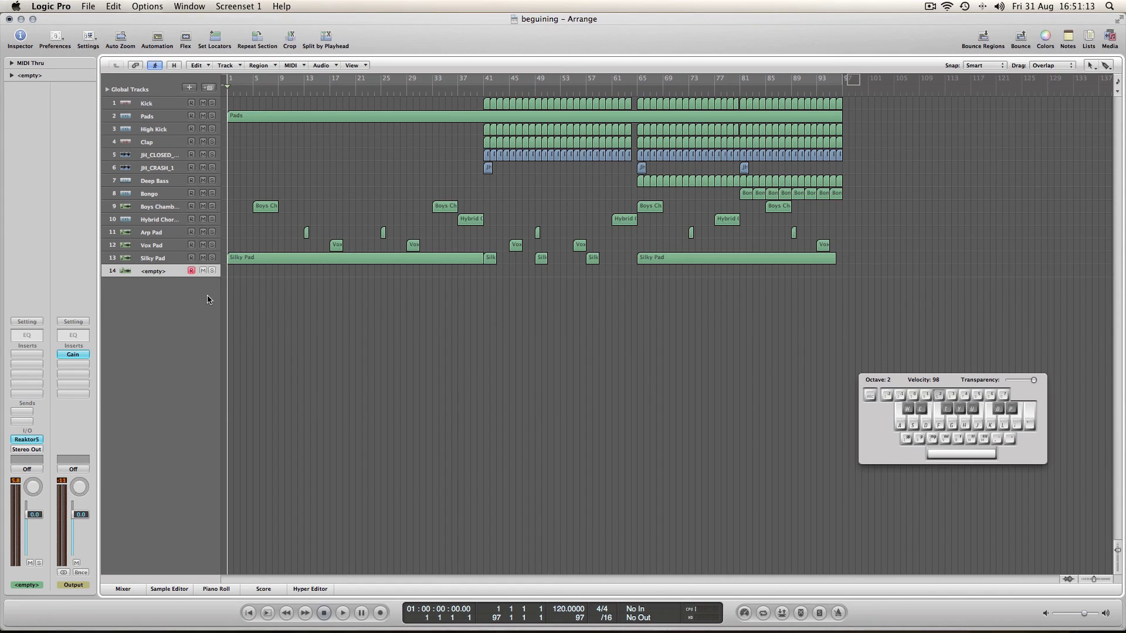
{"action": "left_click", "coordinate": [27, 441]}
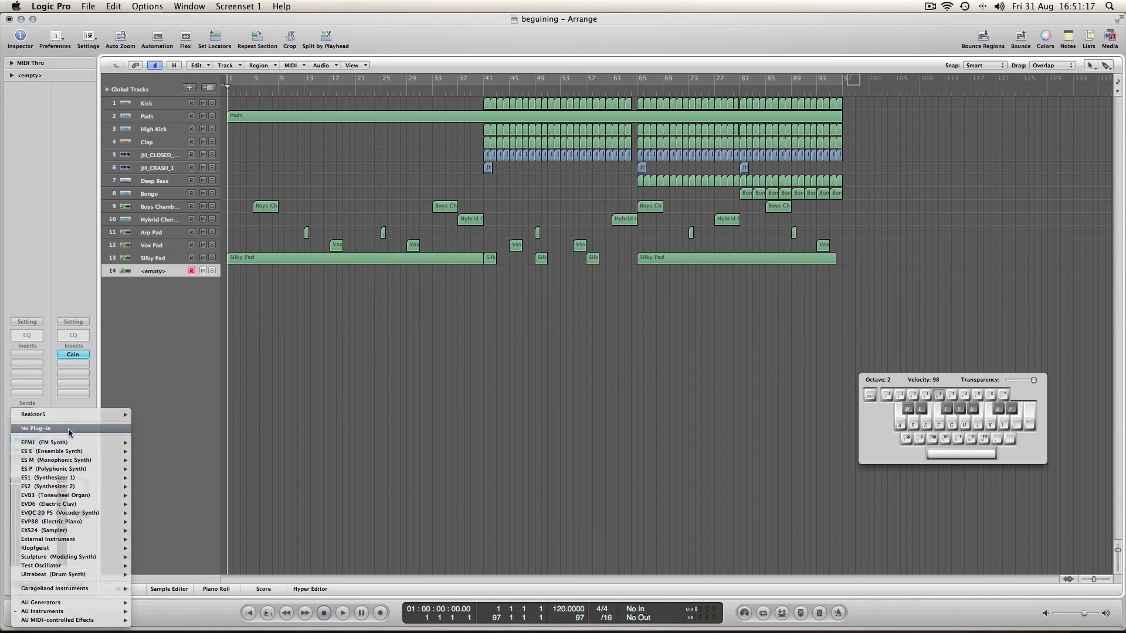
{"action": "left_click", "coordinate": [24, 414]}
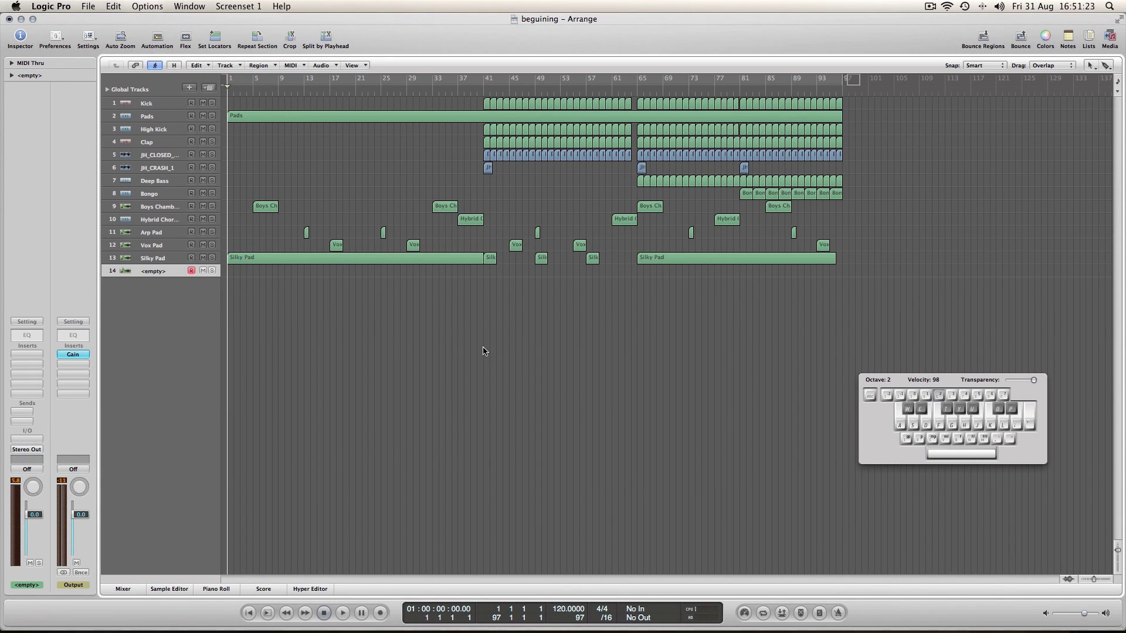
- Hide the on-screen musical typing keyboard
{"action": "key", "text": "super+k"}
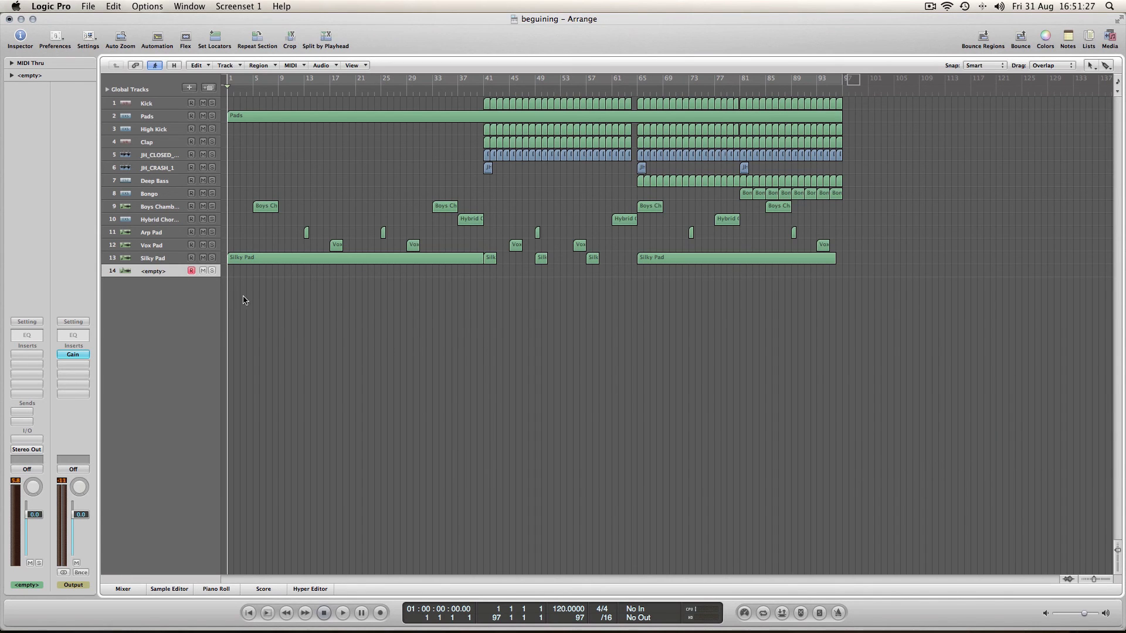
{"action": "left_click_drag", "start_coordinate": [229, 290], "coordinate": [937, 349]}
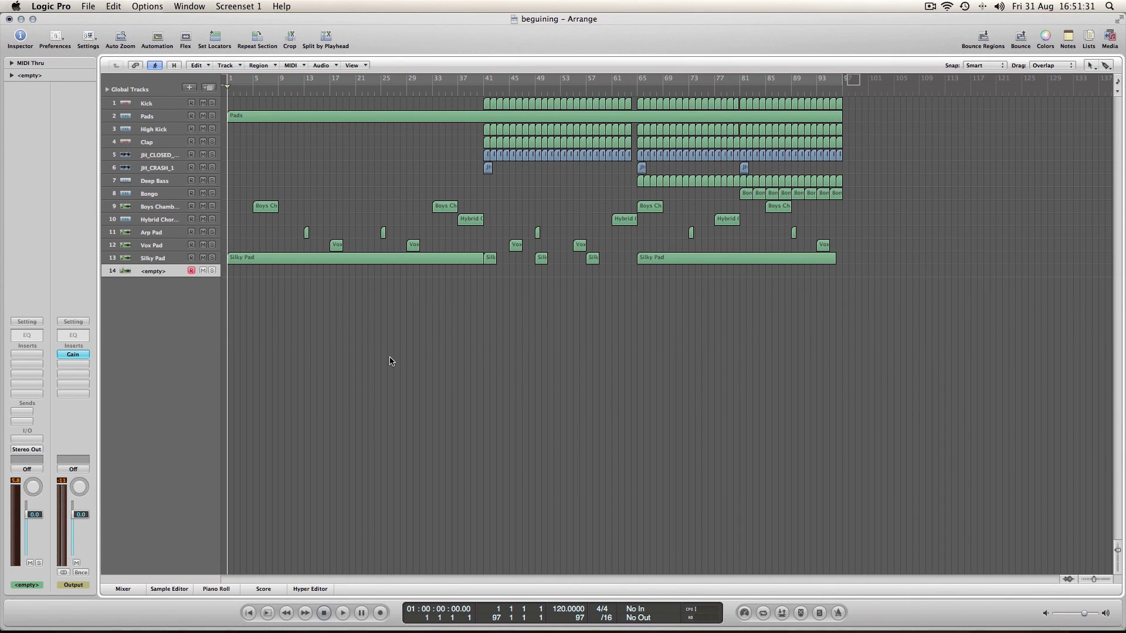